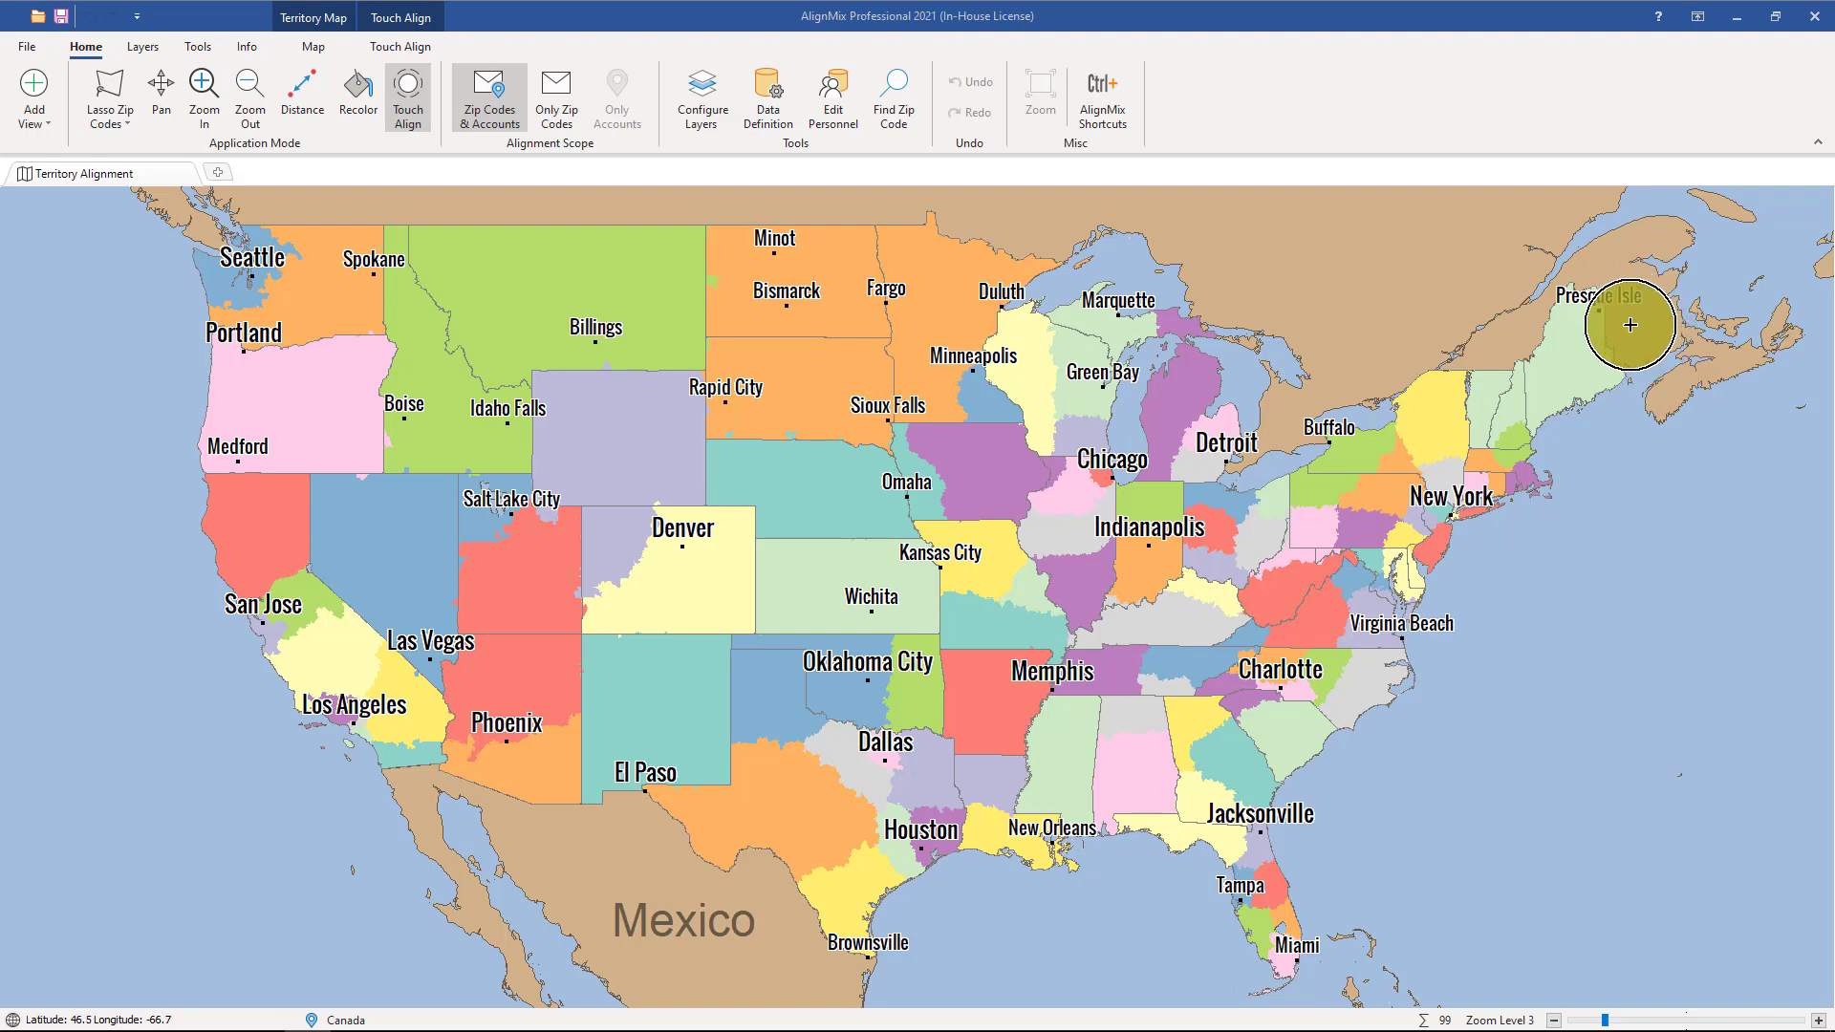
Open the properties of territory 102, which covers Maine.
{"action": "scroll", "coordinate": [1630, 325], "scroll_direction": "up", "scroll_amount": 2}
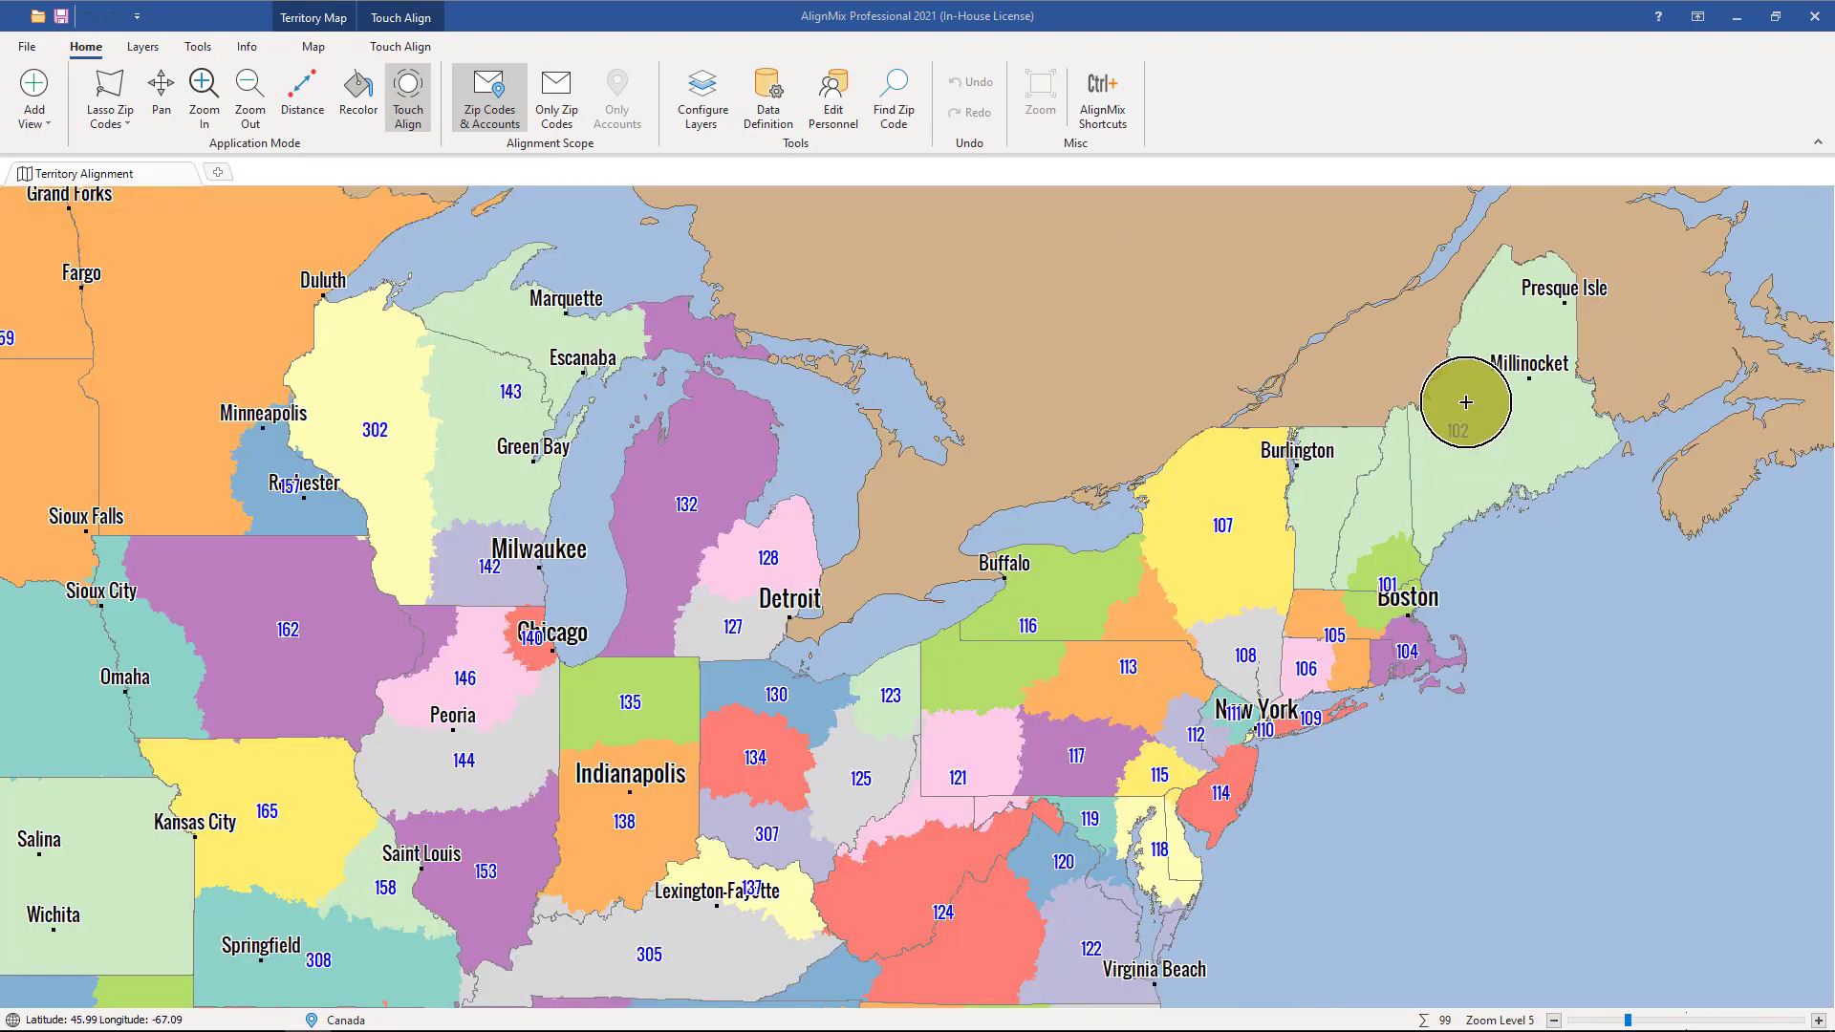
{"action": "scroll", "coordinate": [1466, 402], "scroll_direction": "up", "scroll_amount": 2}
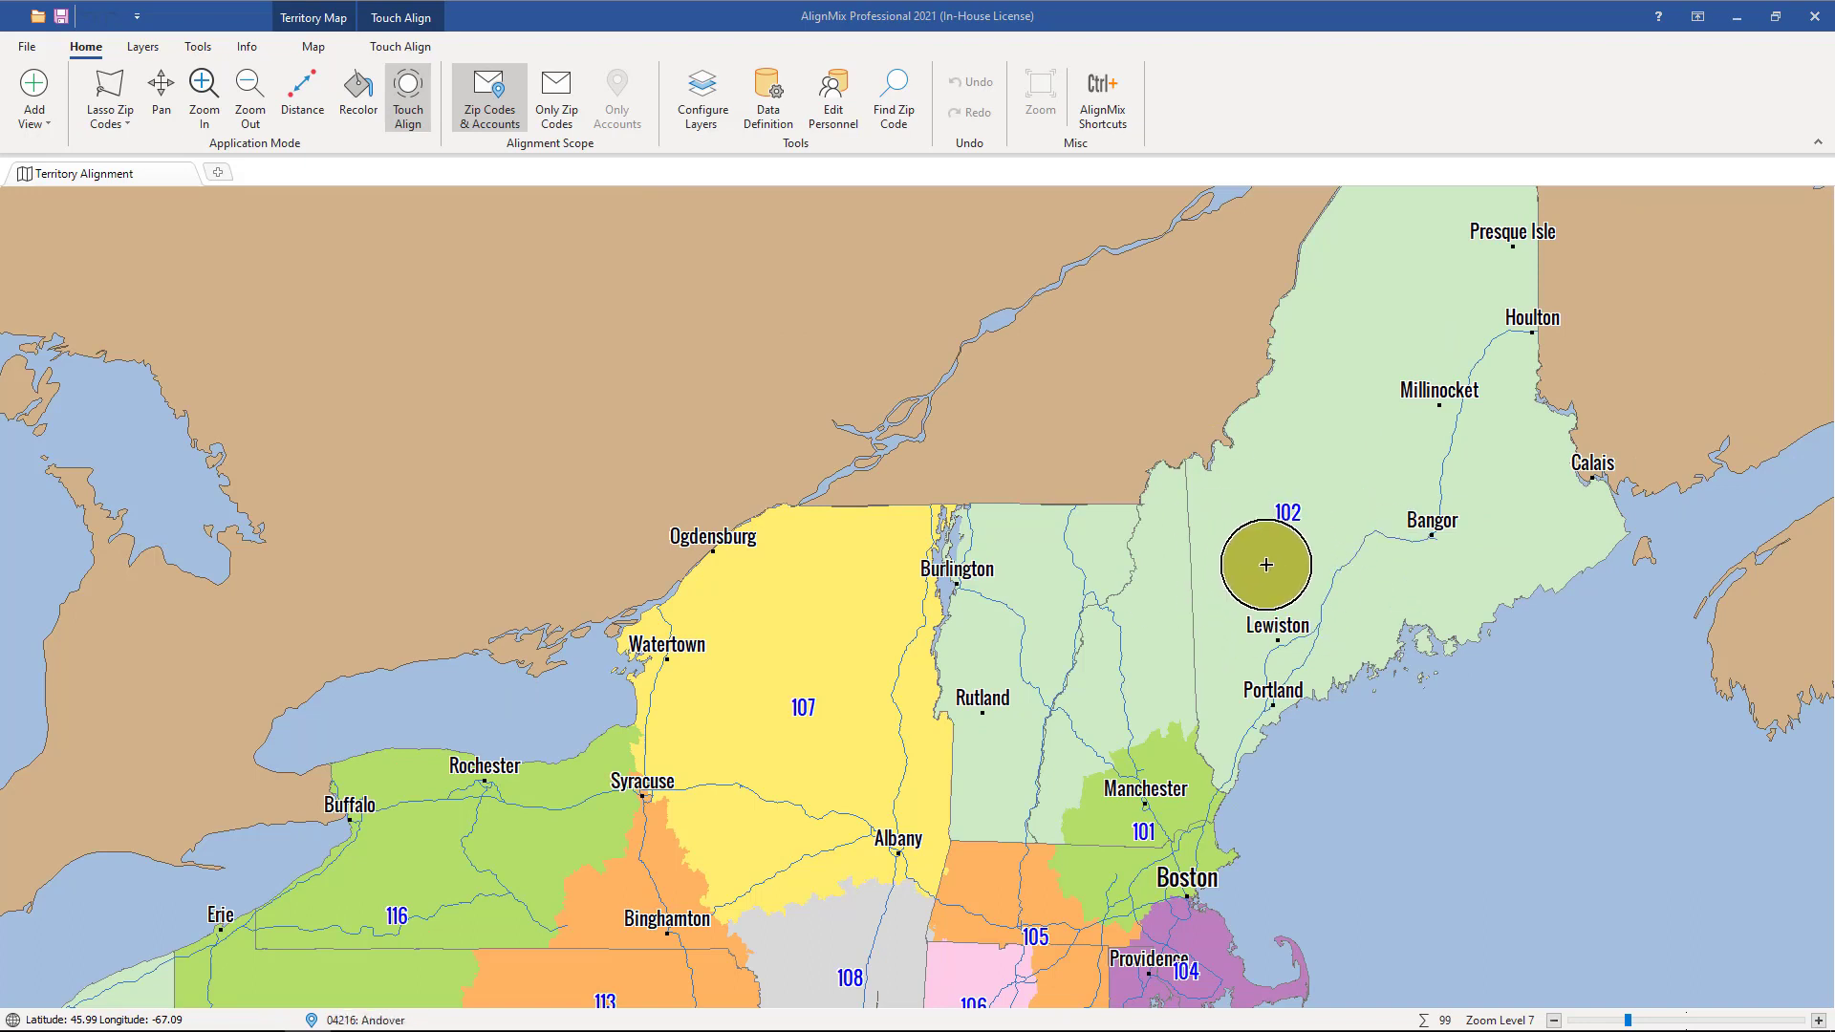
{"action": "left_click", "coordinate": [1267, 565]}
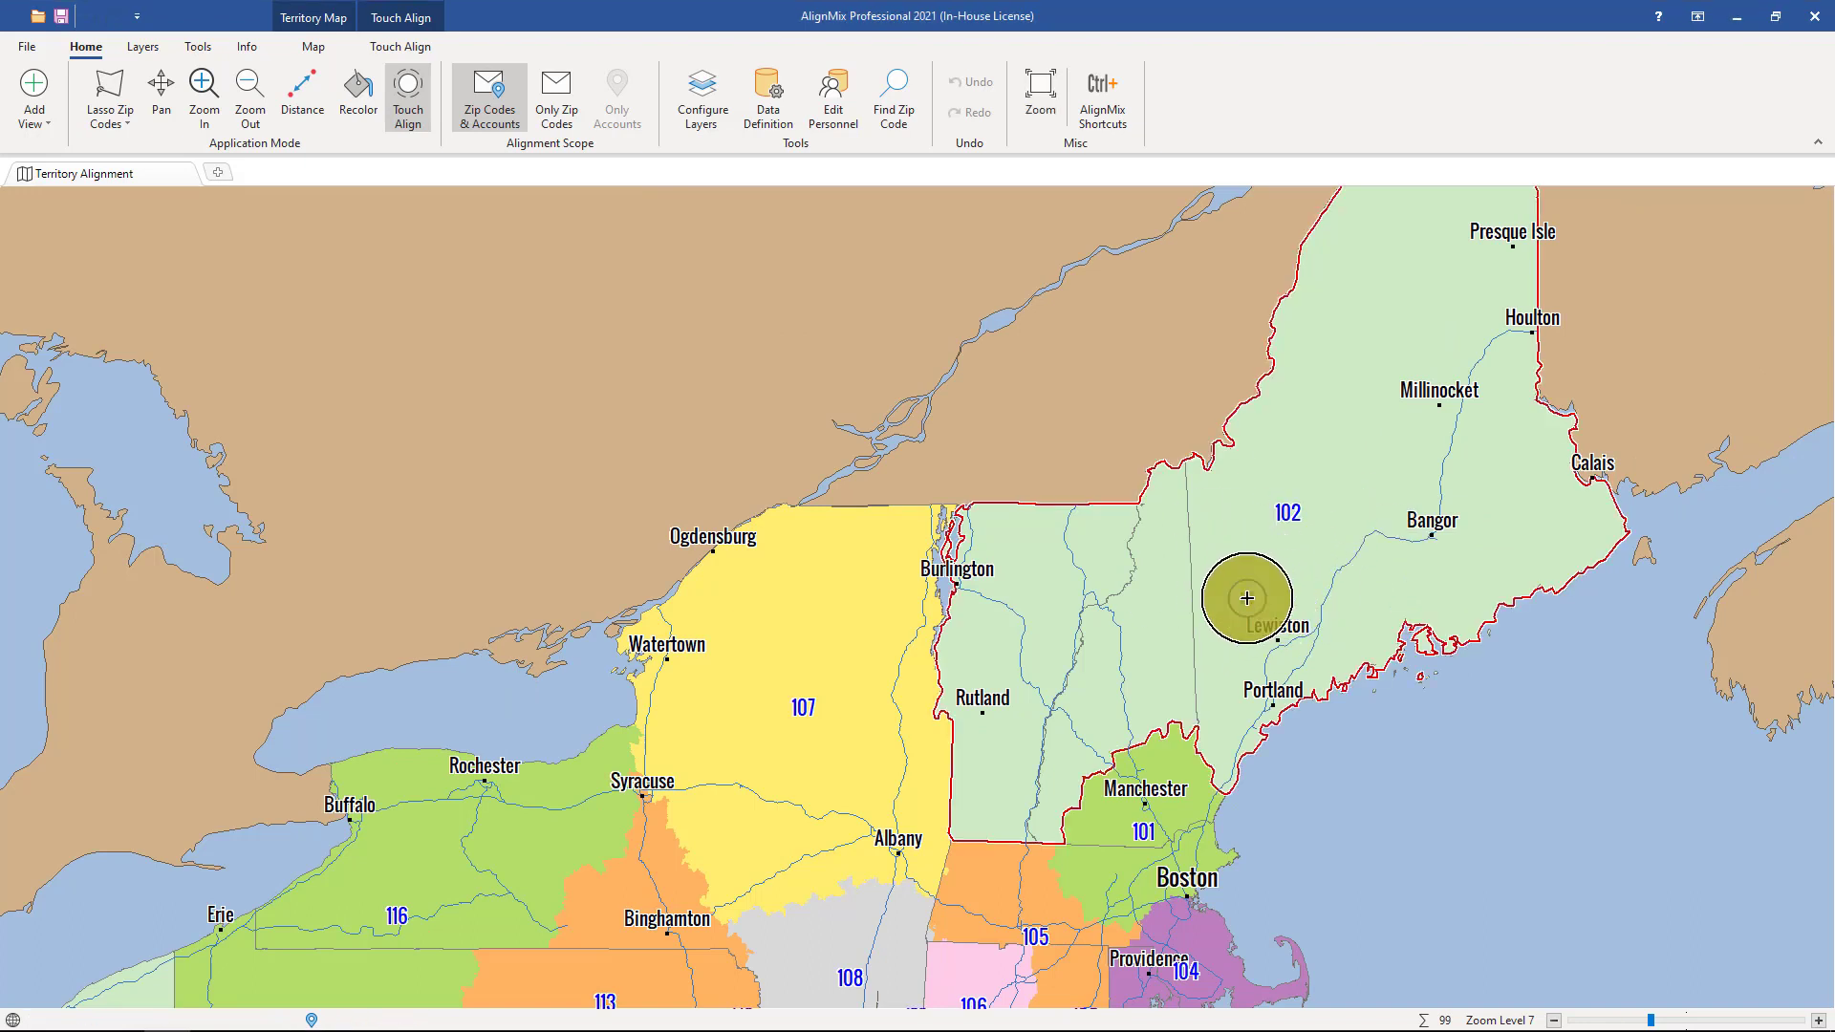
{"action": "right_click", "coordinate": [1247, 599]}
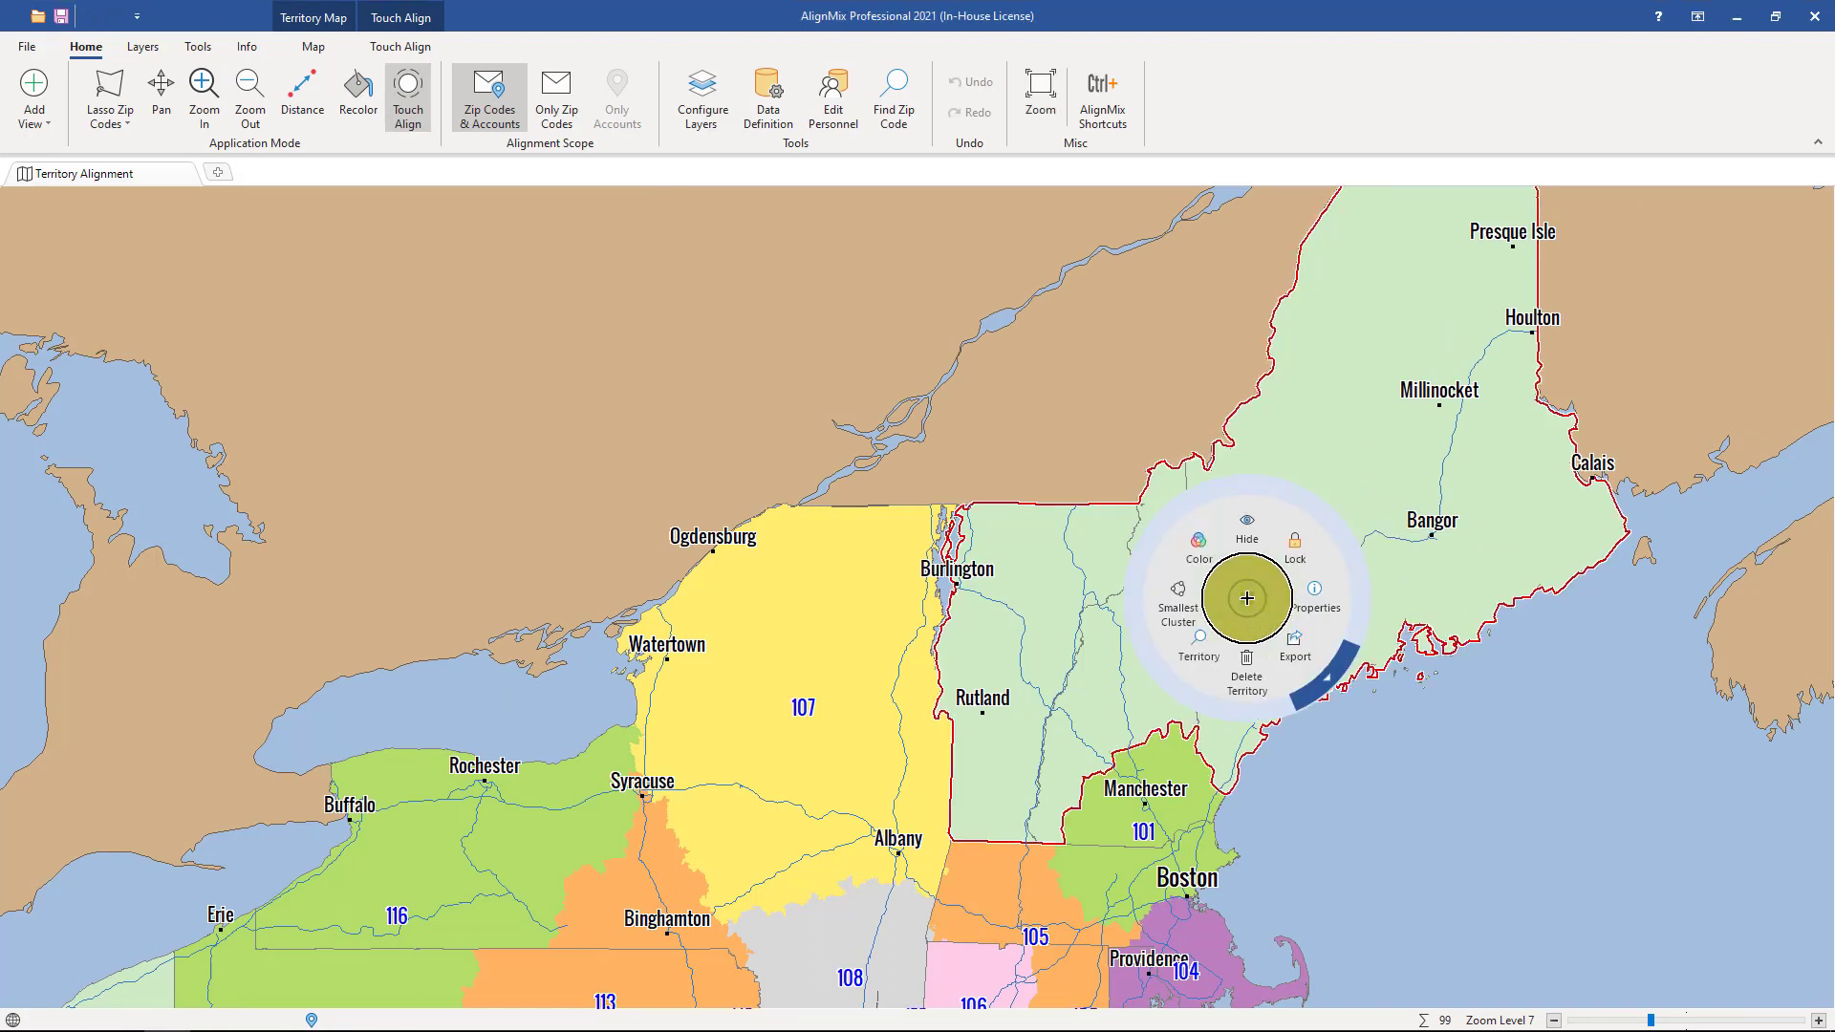
{"action": "left_click", "coordinate": [1315, 586]}
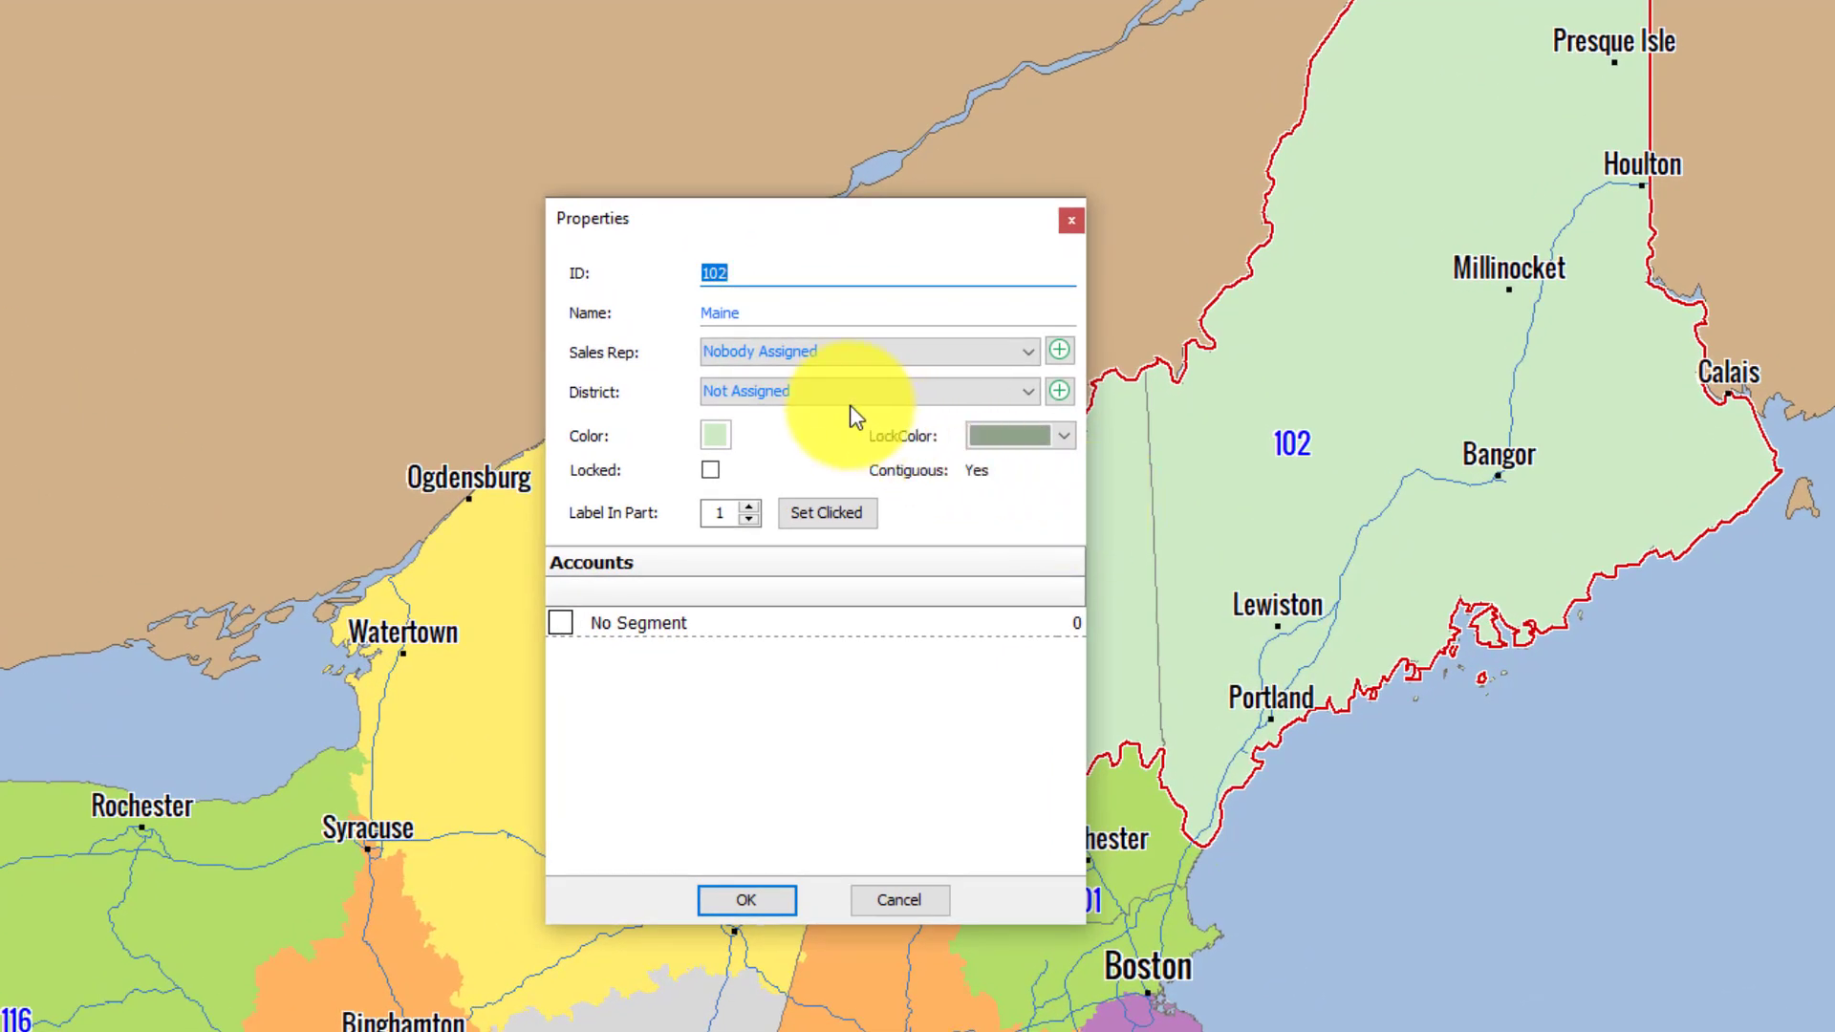
Add a district with ID and name New England and assign the Maine territory to it.
{"action": "left_click", "coordinate": [858, 400]}
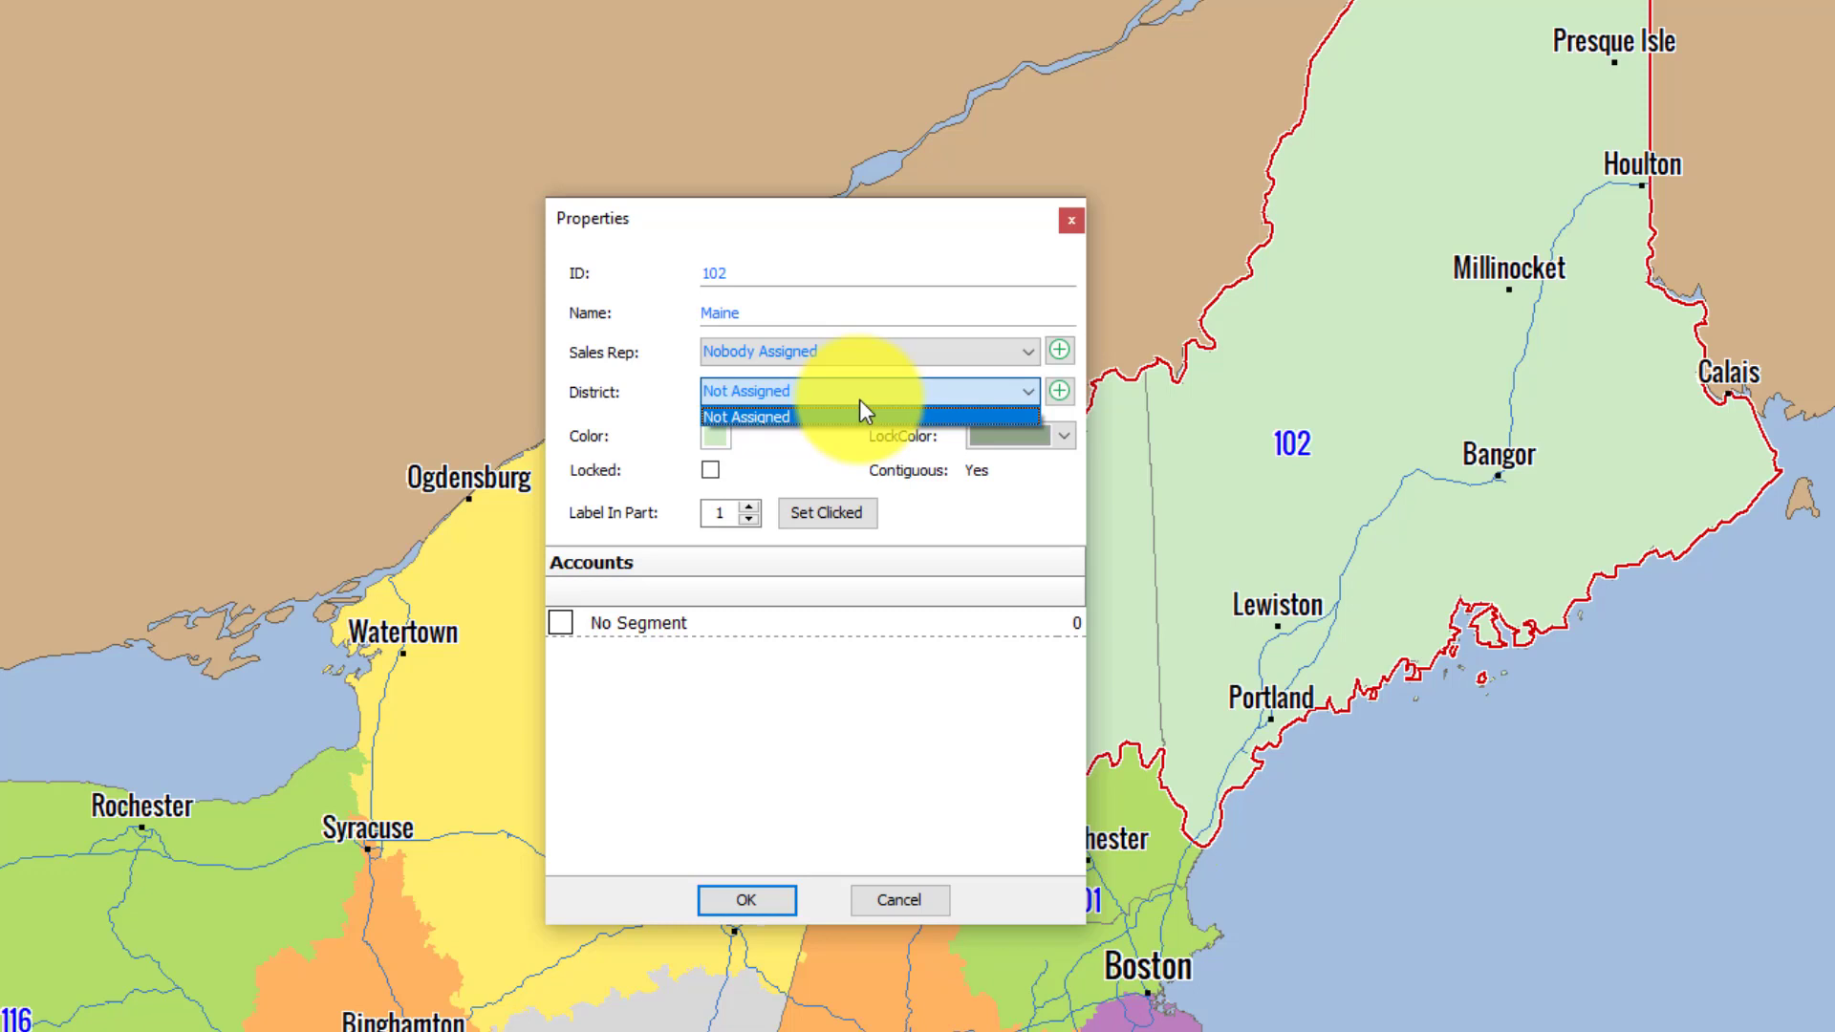
{"action": "left_click", "coordinate": [1065, 394]}
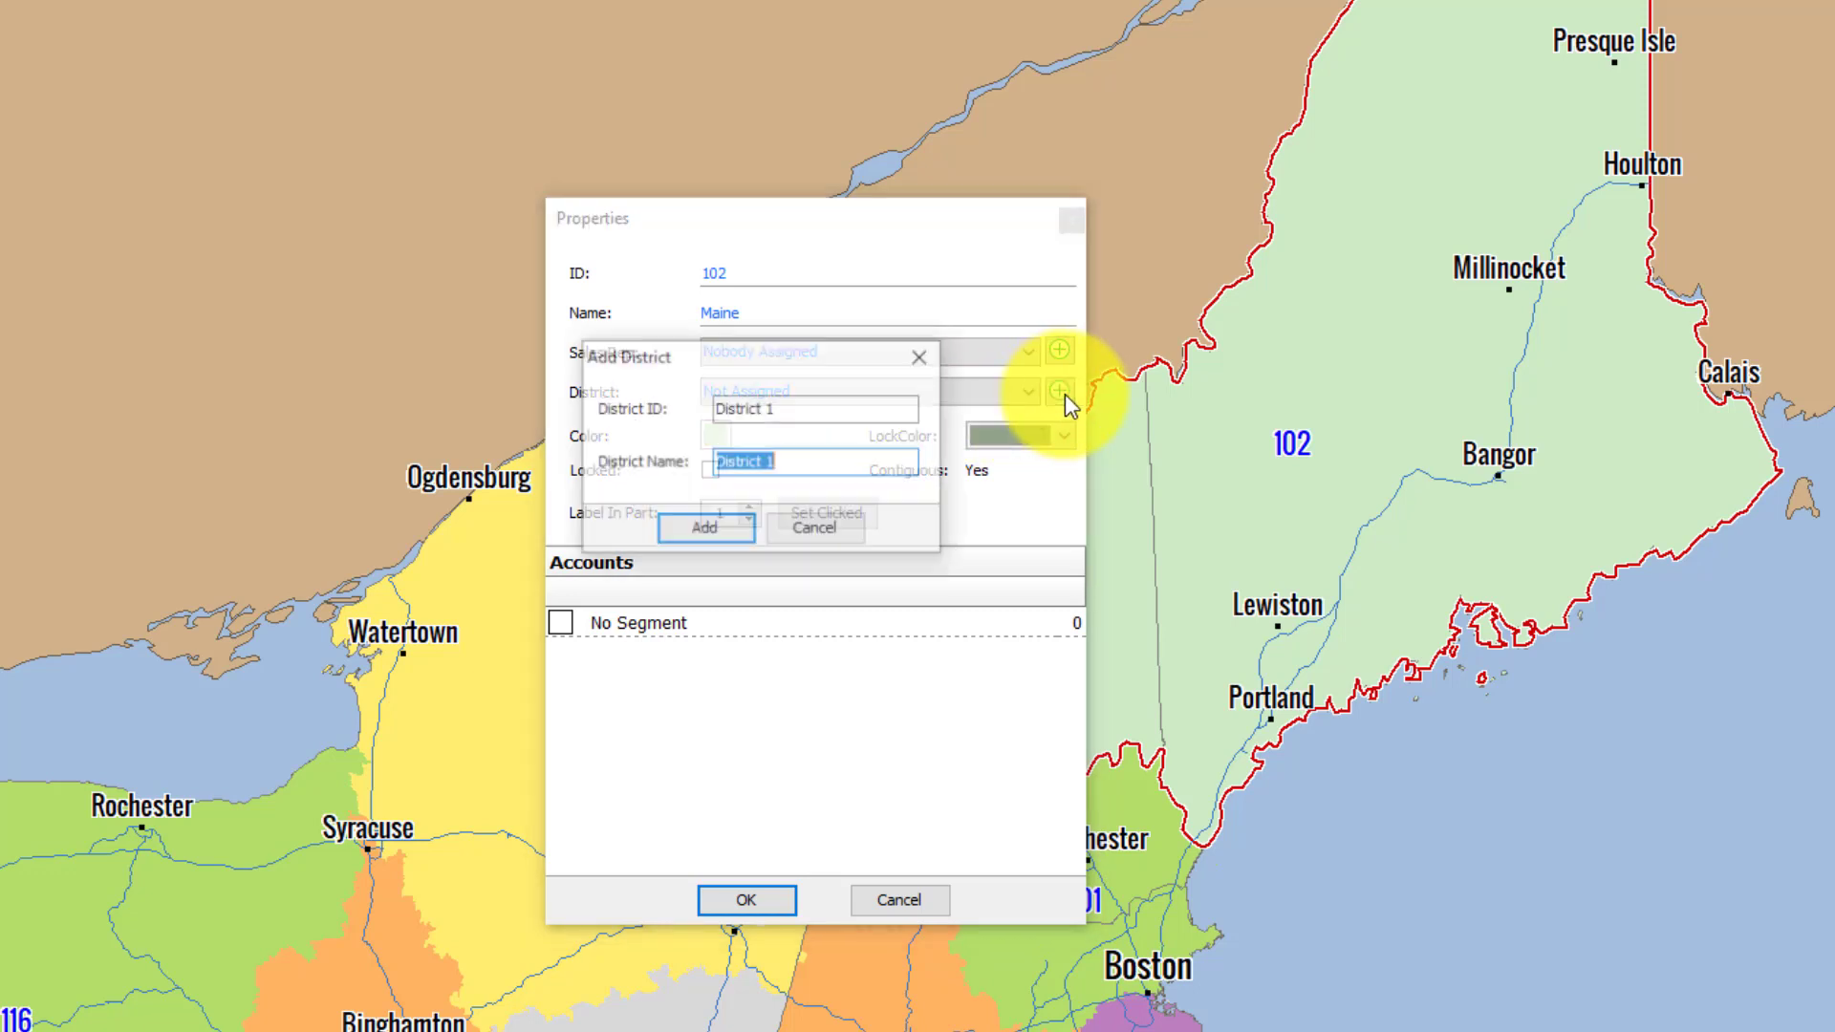
{"action": "key", "text": "shift+Tab"}
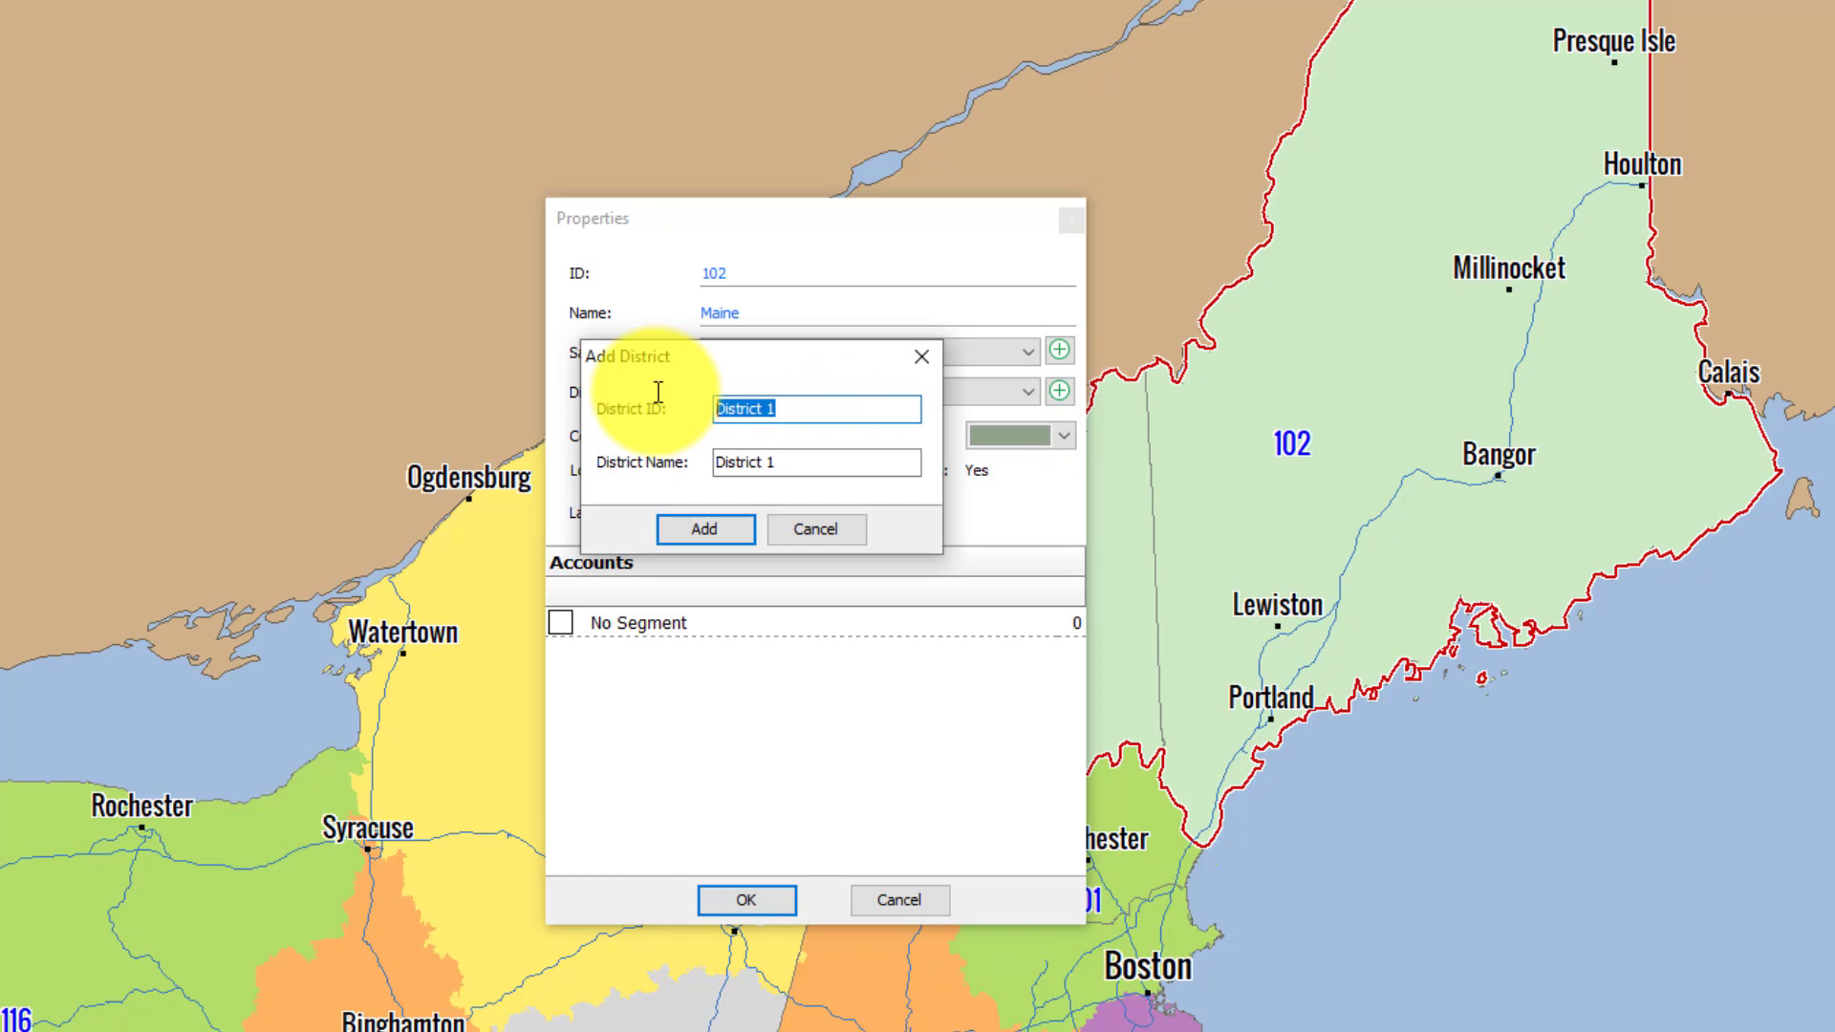
{"action": "type", "text": "New England"}
{"action": "key", "text": "Tab"}
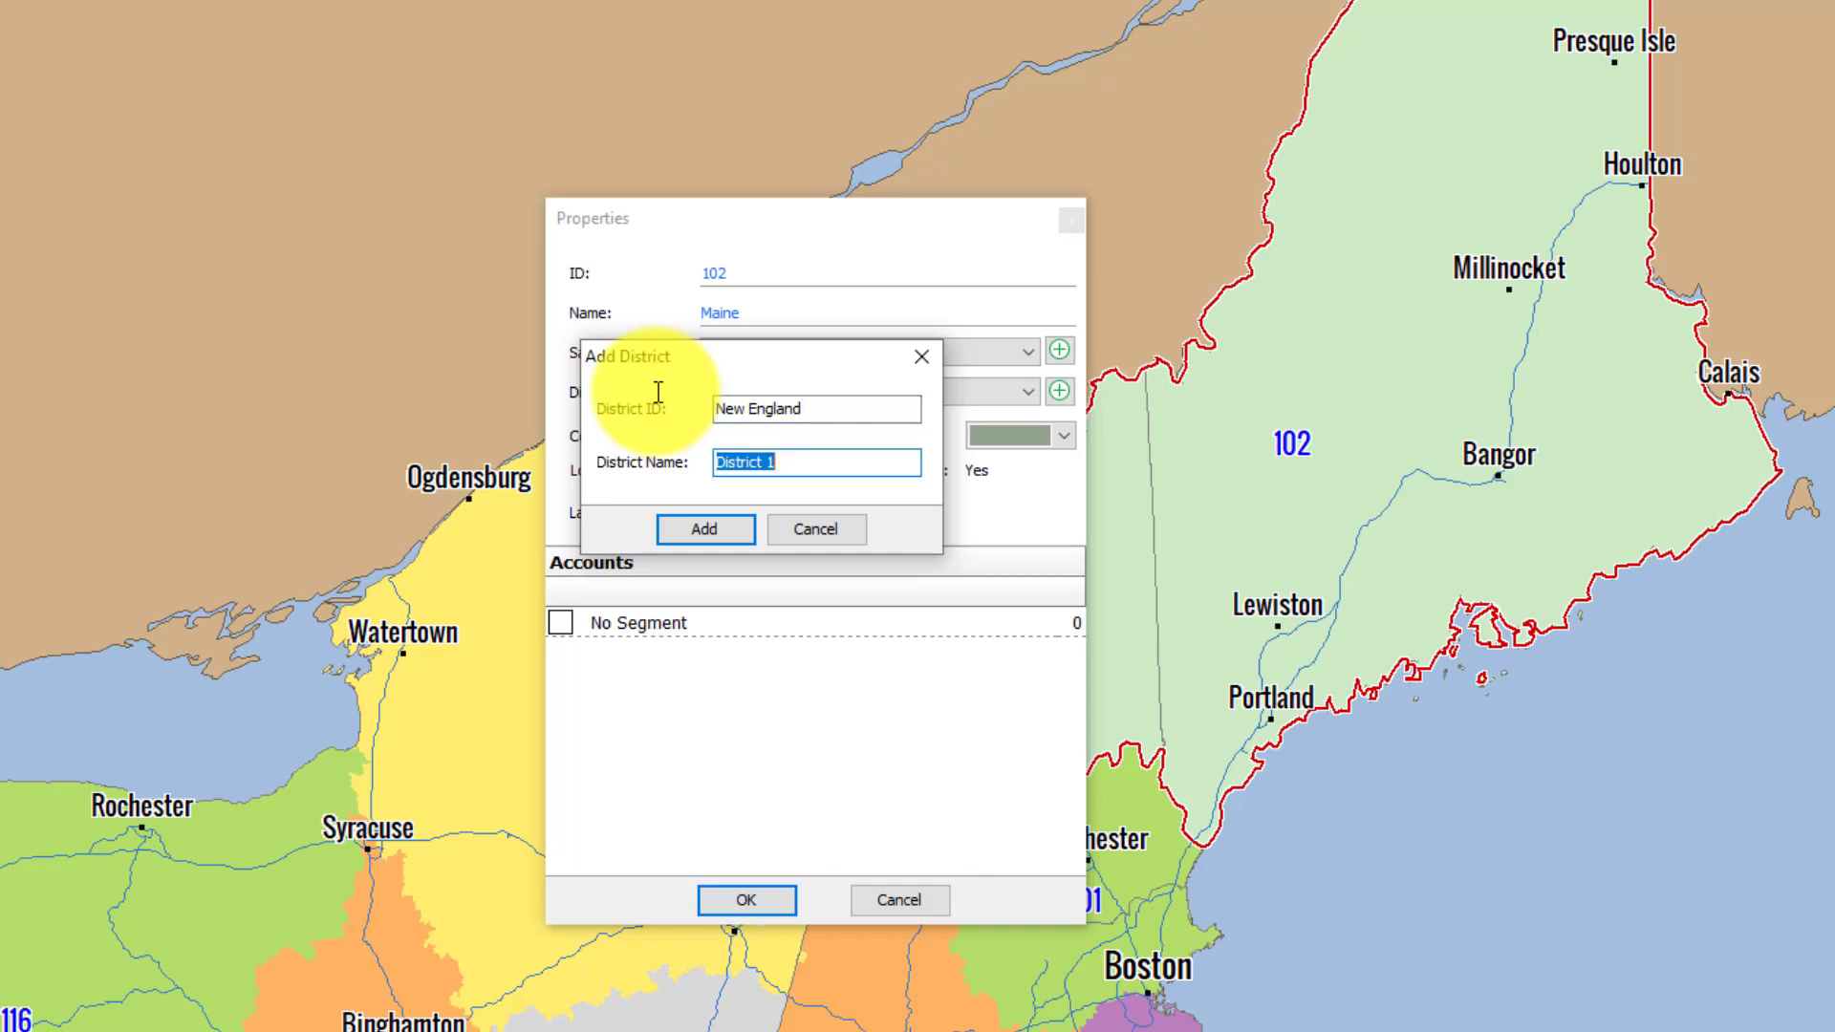
{"action": "type", "text": "New England"}
{"action": "left_click", "coordinate": [690, 525]}
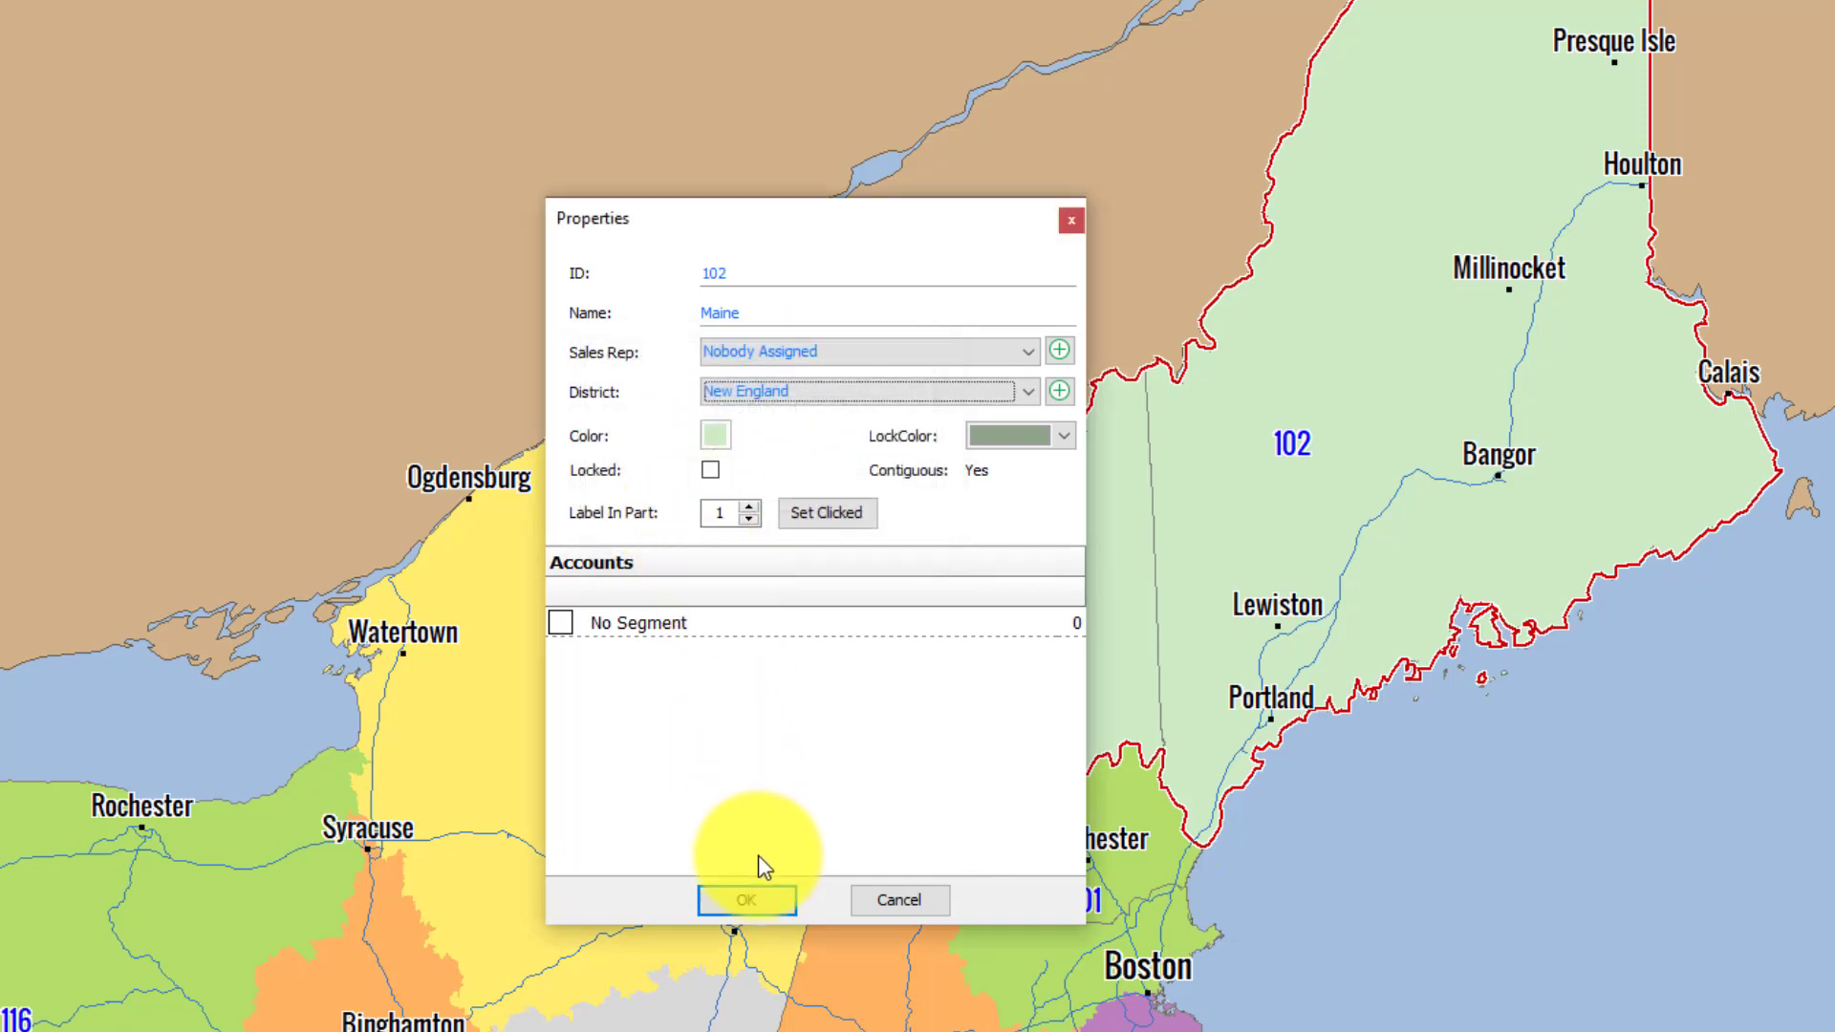
{"action": "left_click", "coordinate": [746, 899]}
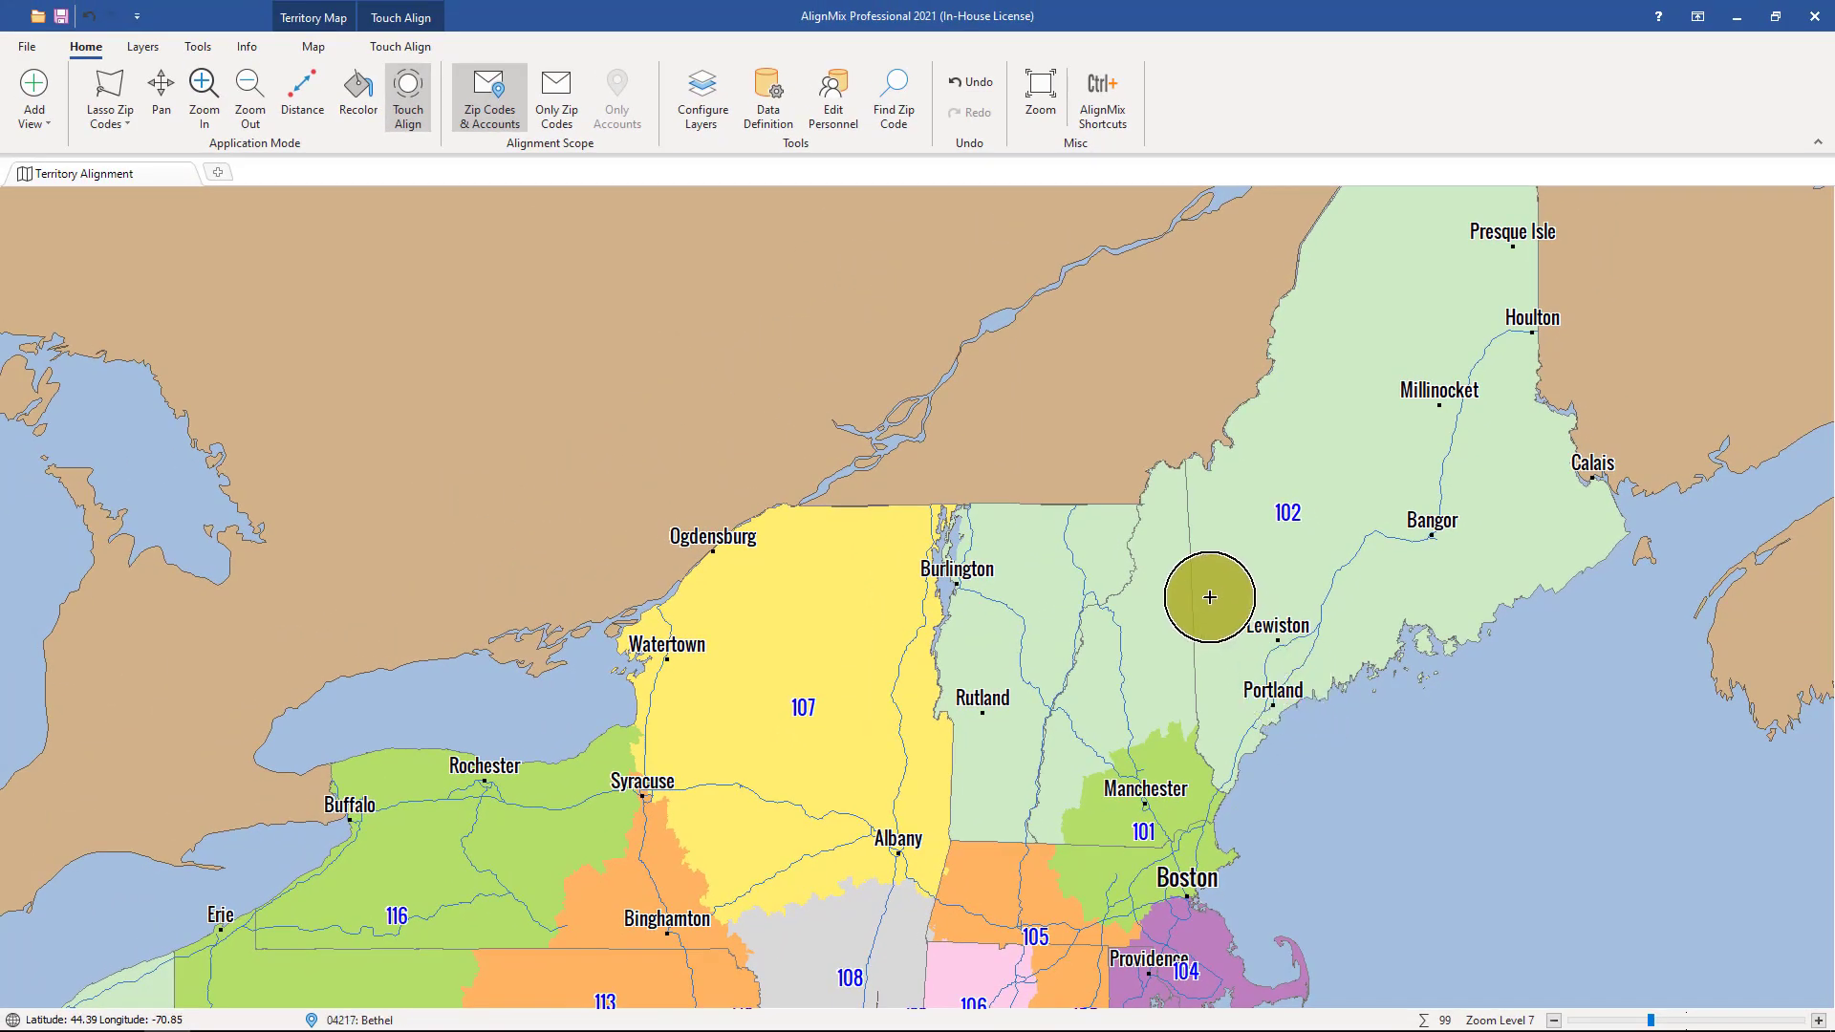
Check the district assignment in the properties of territory 102.
{"action": "left_click", "coordinate": [1210, 597]}
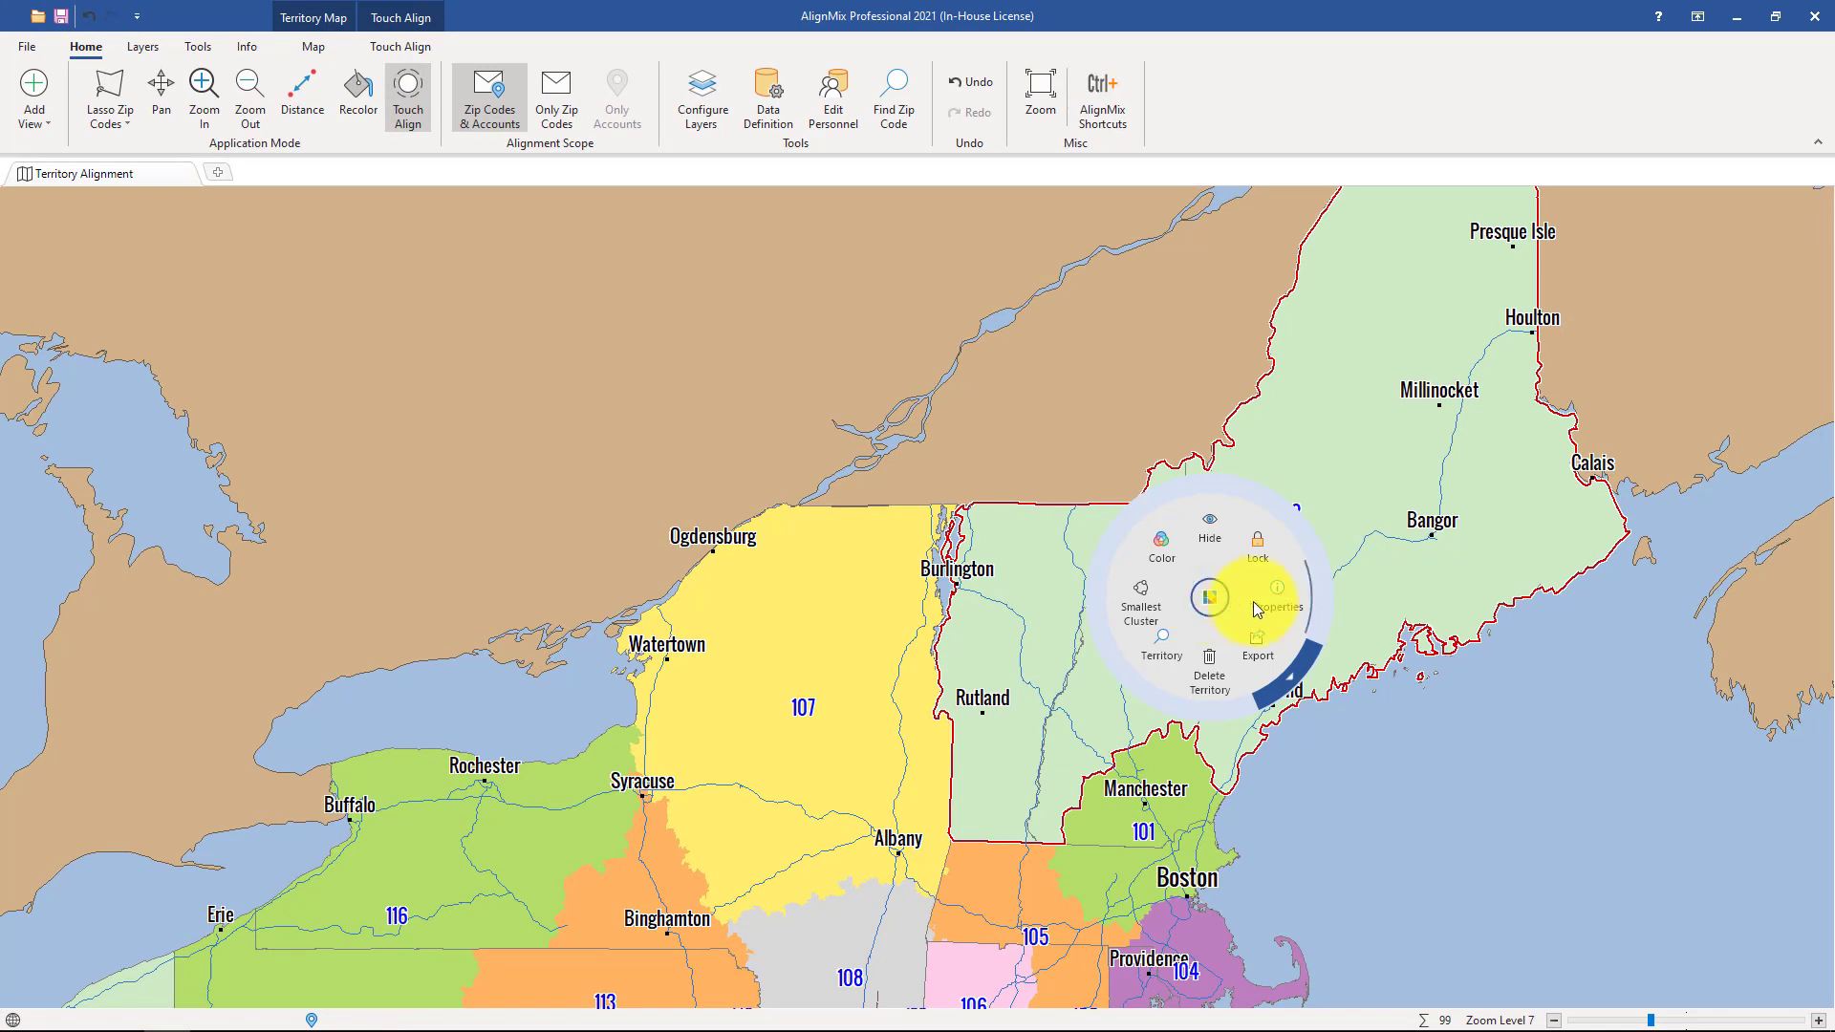
{"action": "left_click", "coordinate": [1270, 605]}
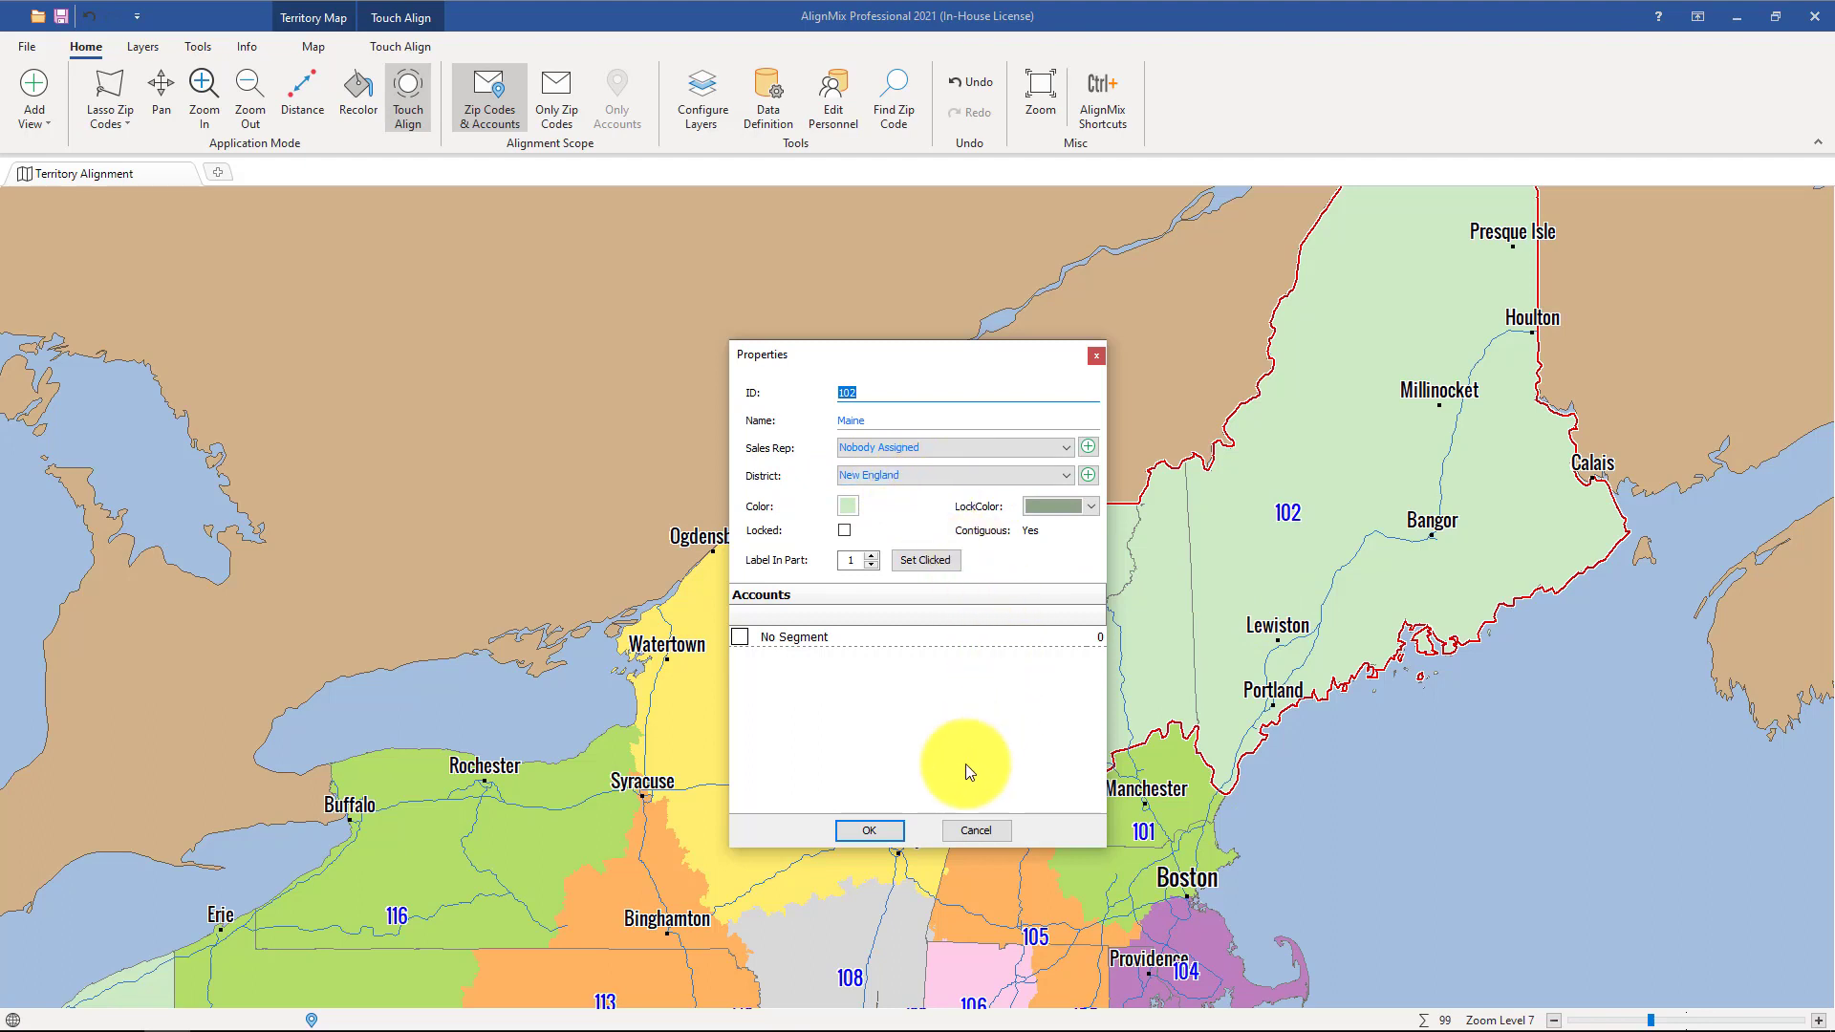
{"action": "left_click", "coordinate": [872, 831]}
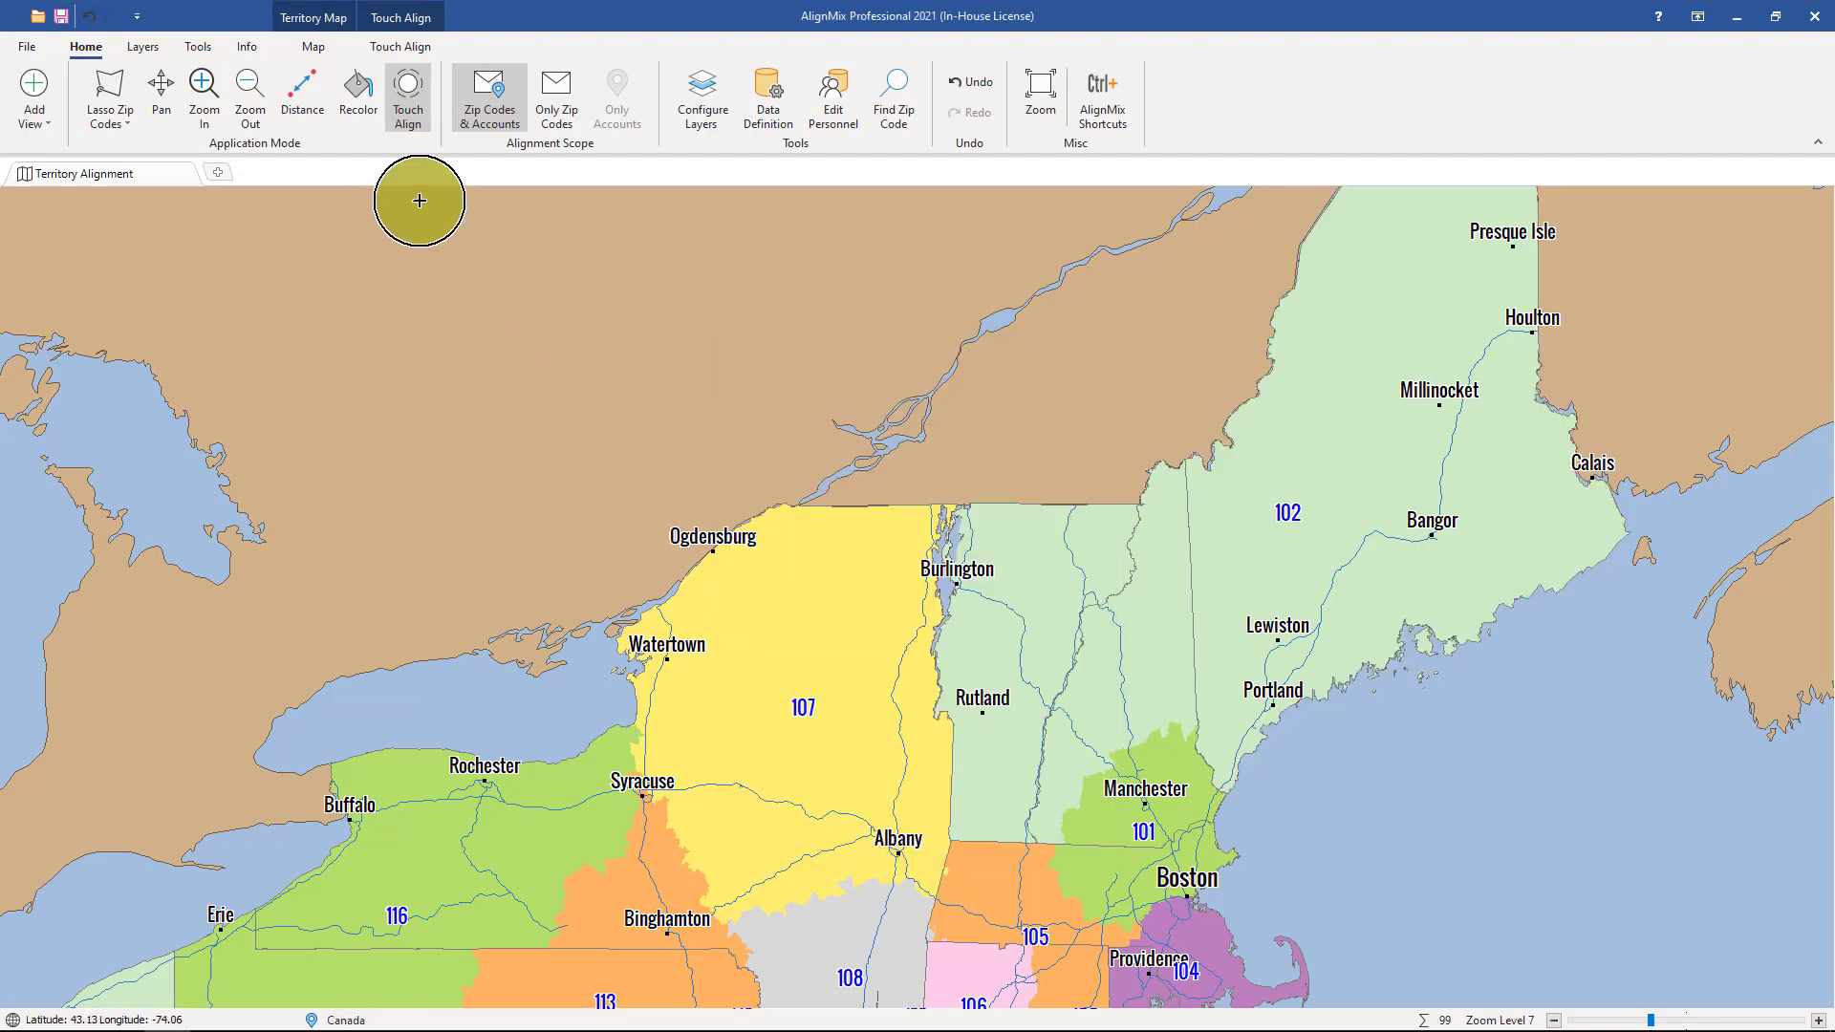
Add a new map view showing the districts.
{"action": "left_click", "coordinate": [218, 174]}
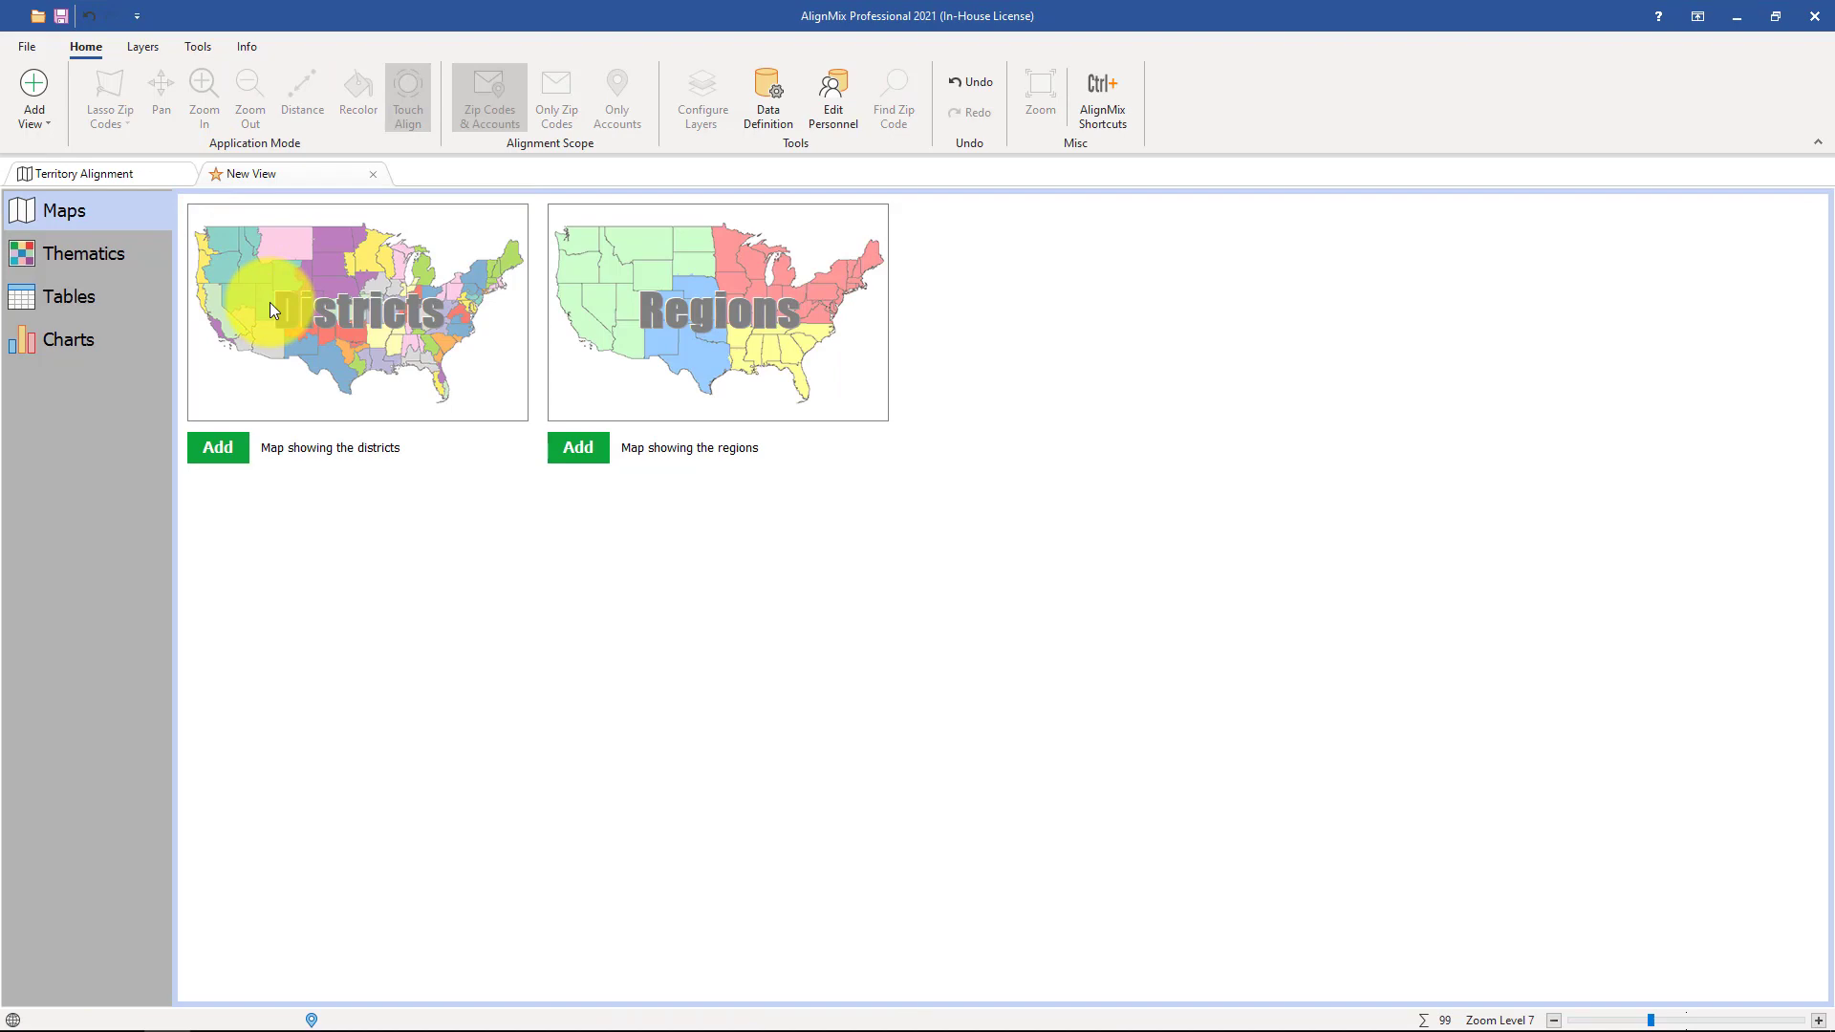
{"action": "left_click", "coordinate": [270, 302]}
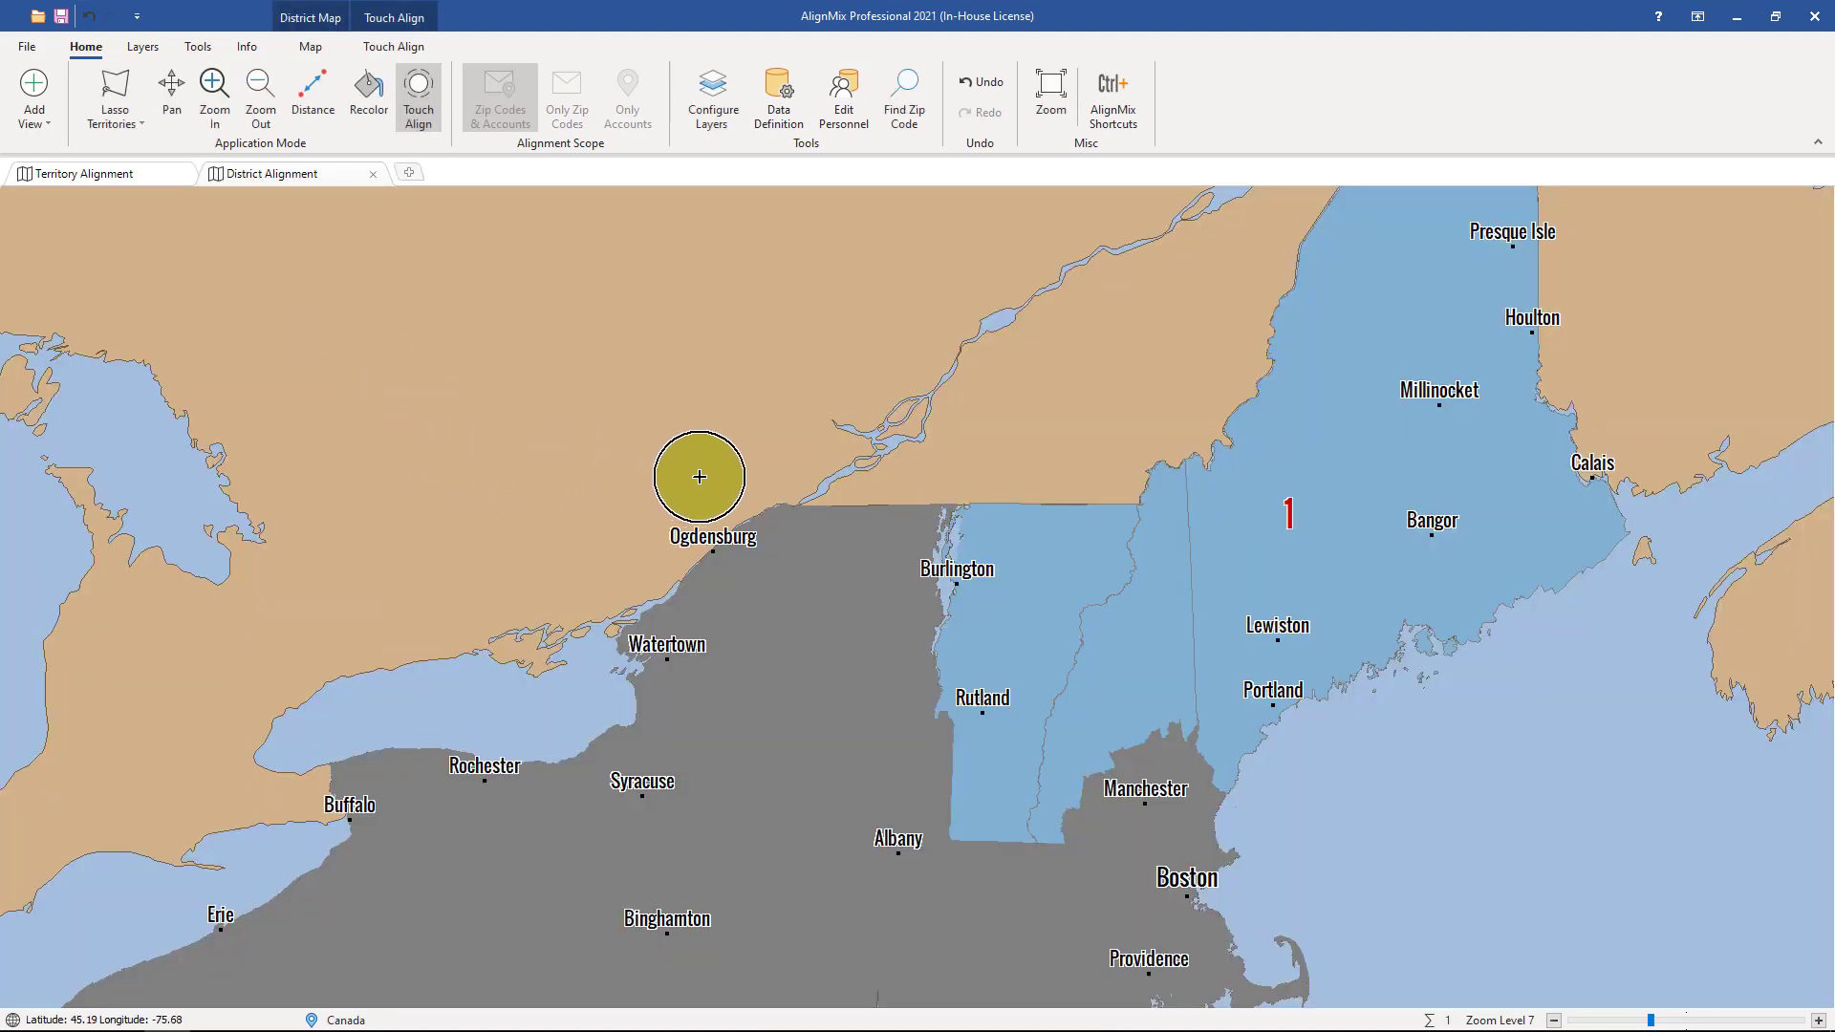
{"action": "scroll", "coordinate": [1288, 498], "scroll_direction": "down", "scroll_amount": 2}
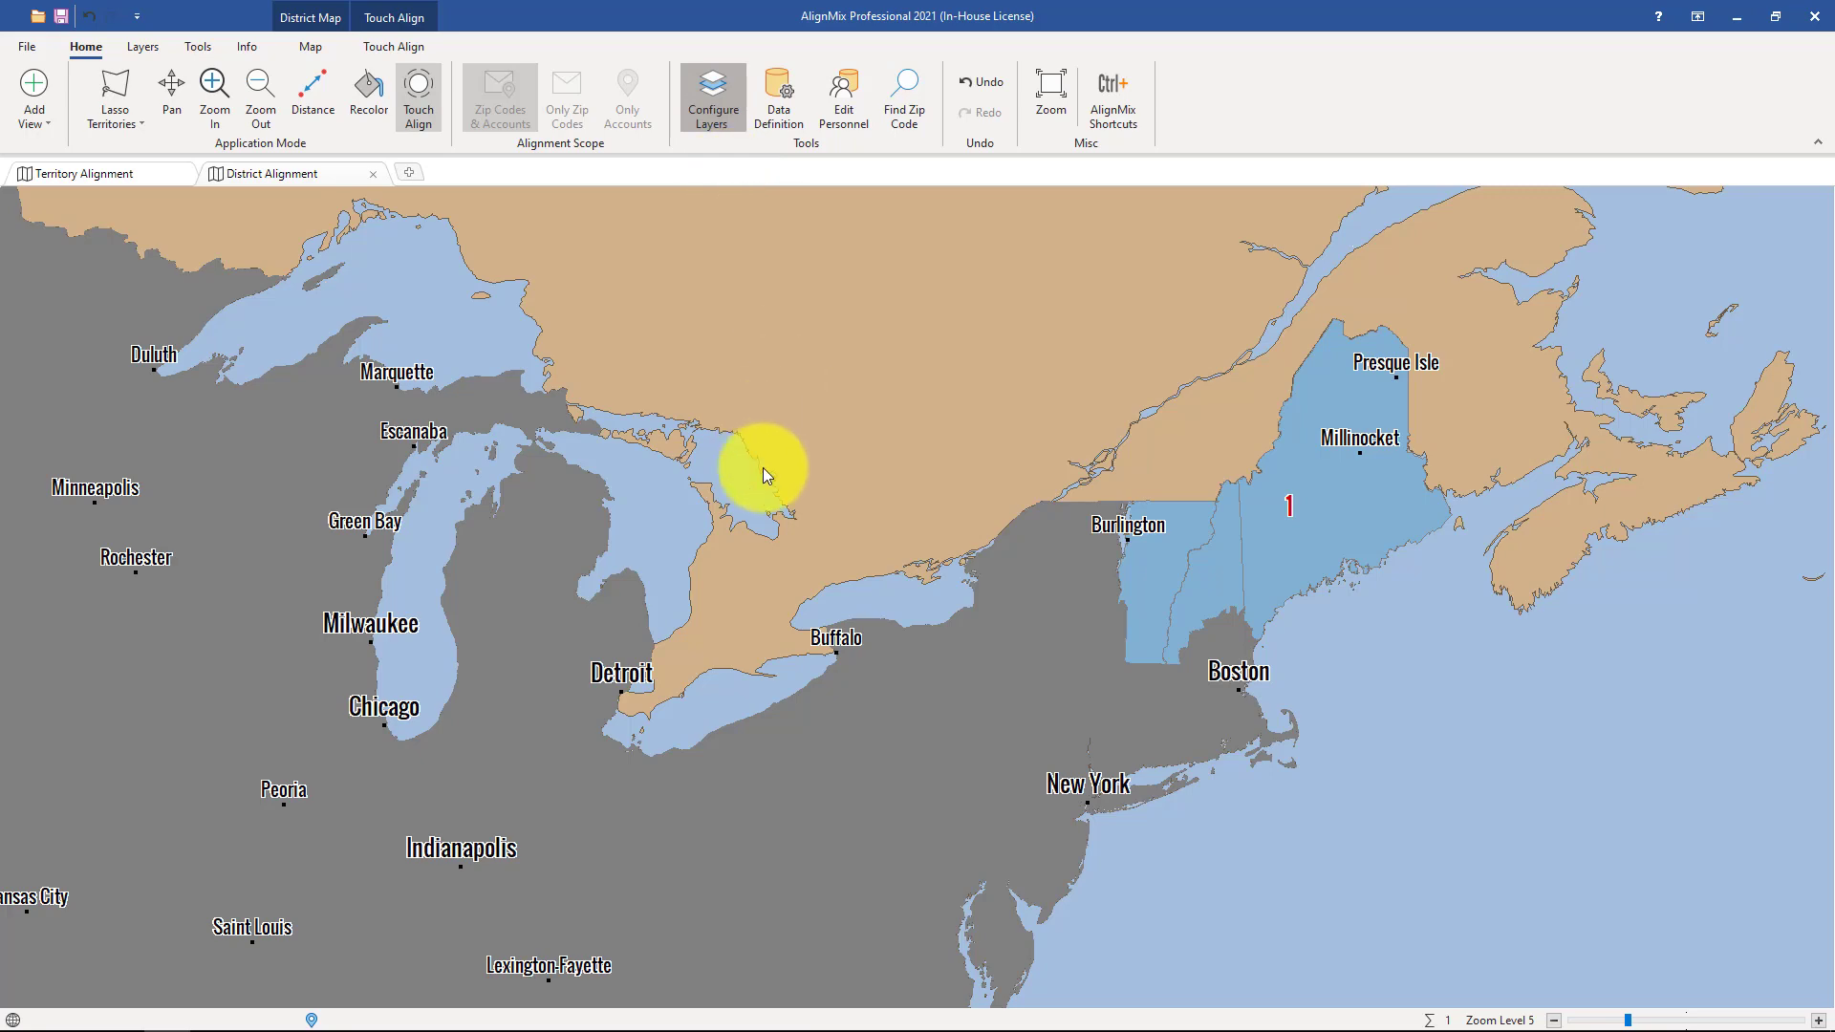
Change the district label type to District Name in the map layers.
{"action": "left_click", "coordinate": [713, 100]}
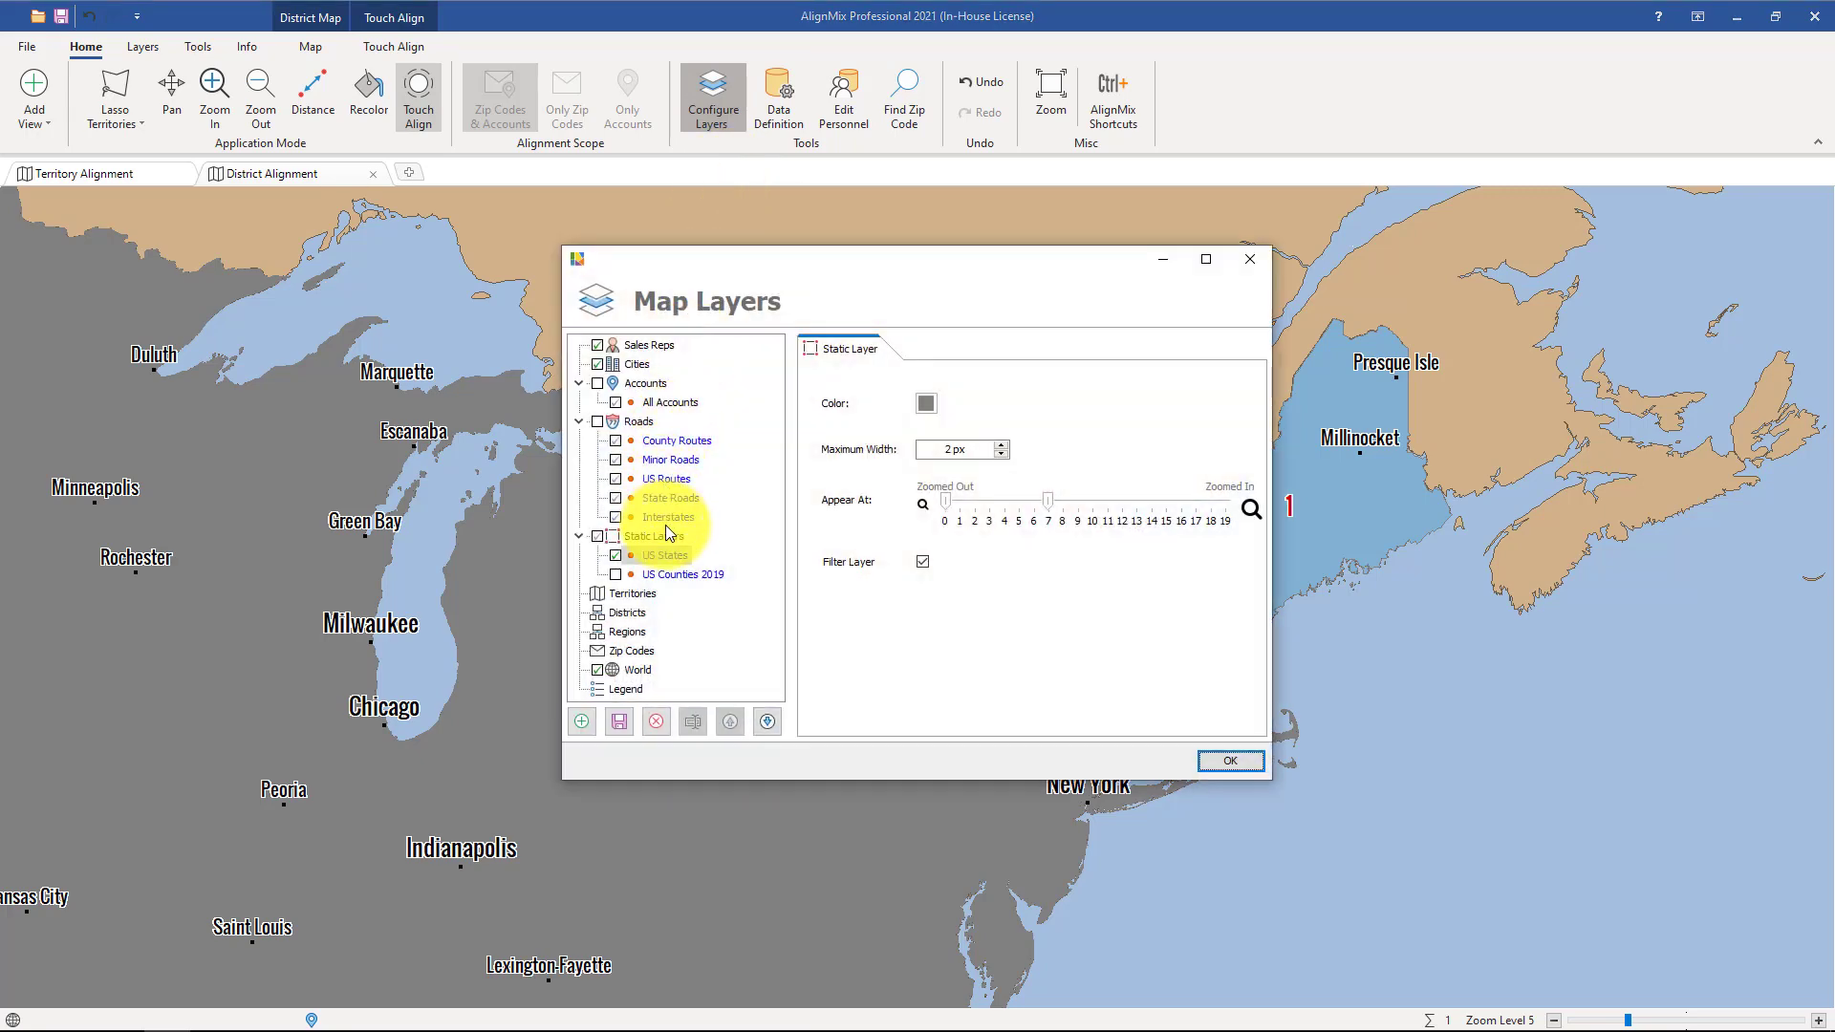
{"action": "left_click", "coordinate": [632, 615]}
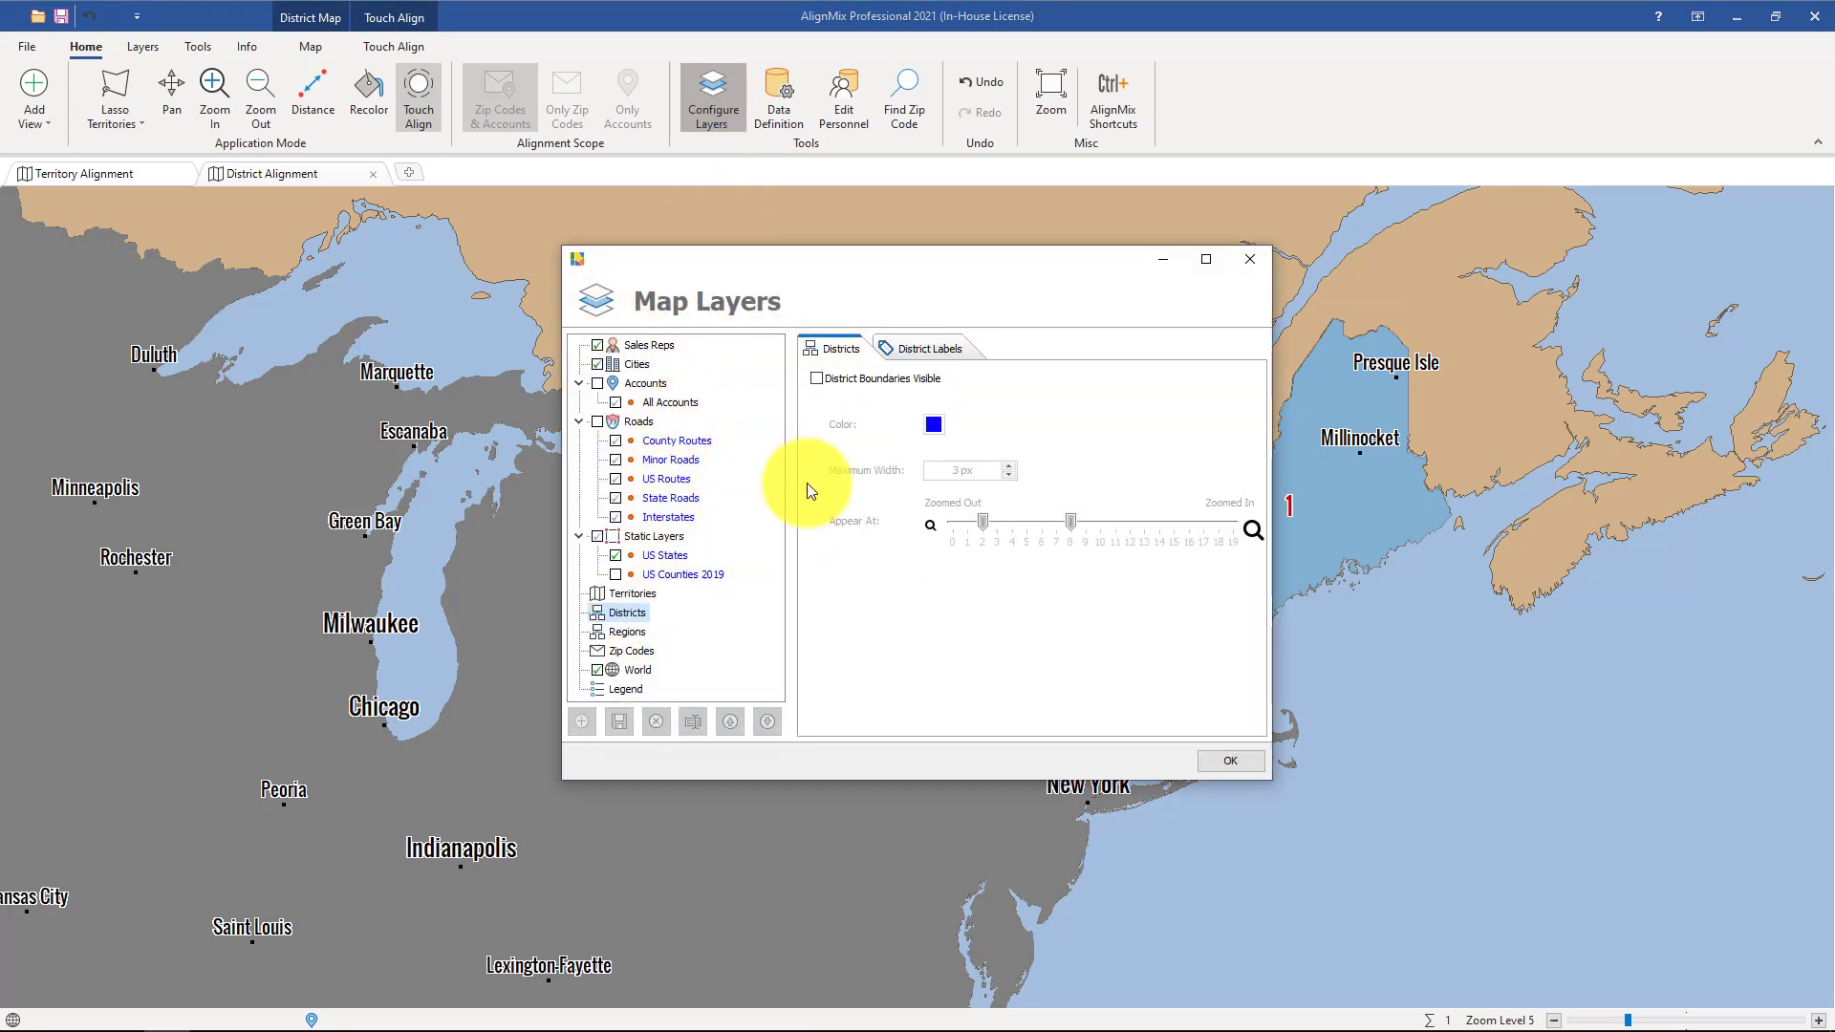
{"action": "left_click", "coordinate": [927, 348]}
{"action": "left_click", "coordinate": [930, 430]}
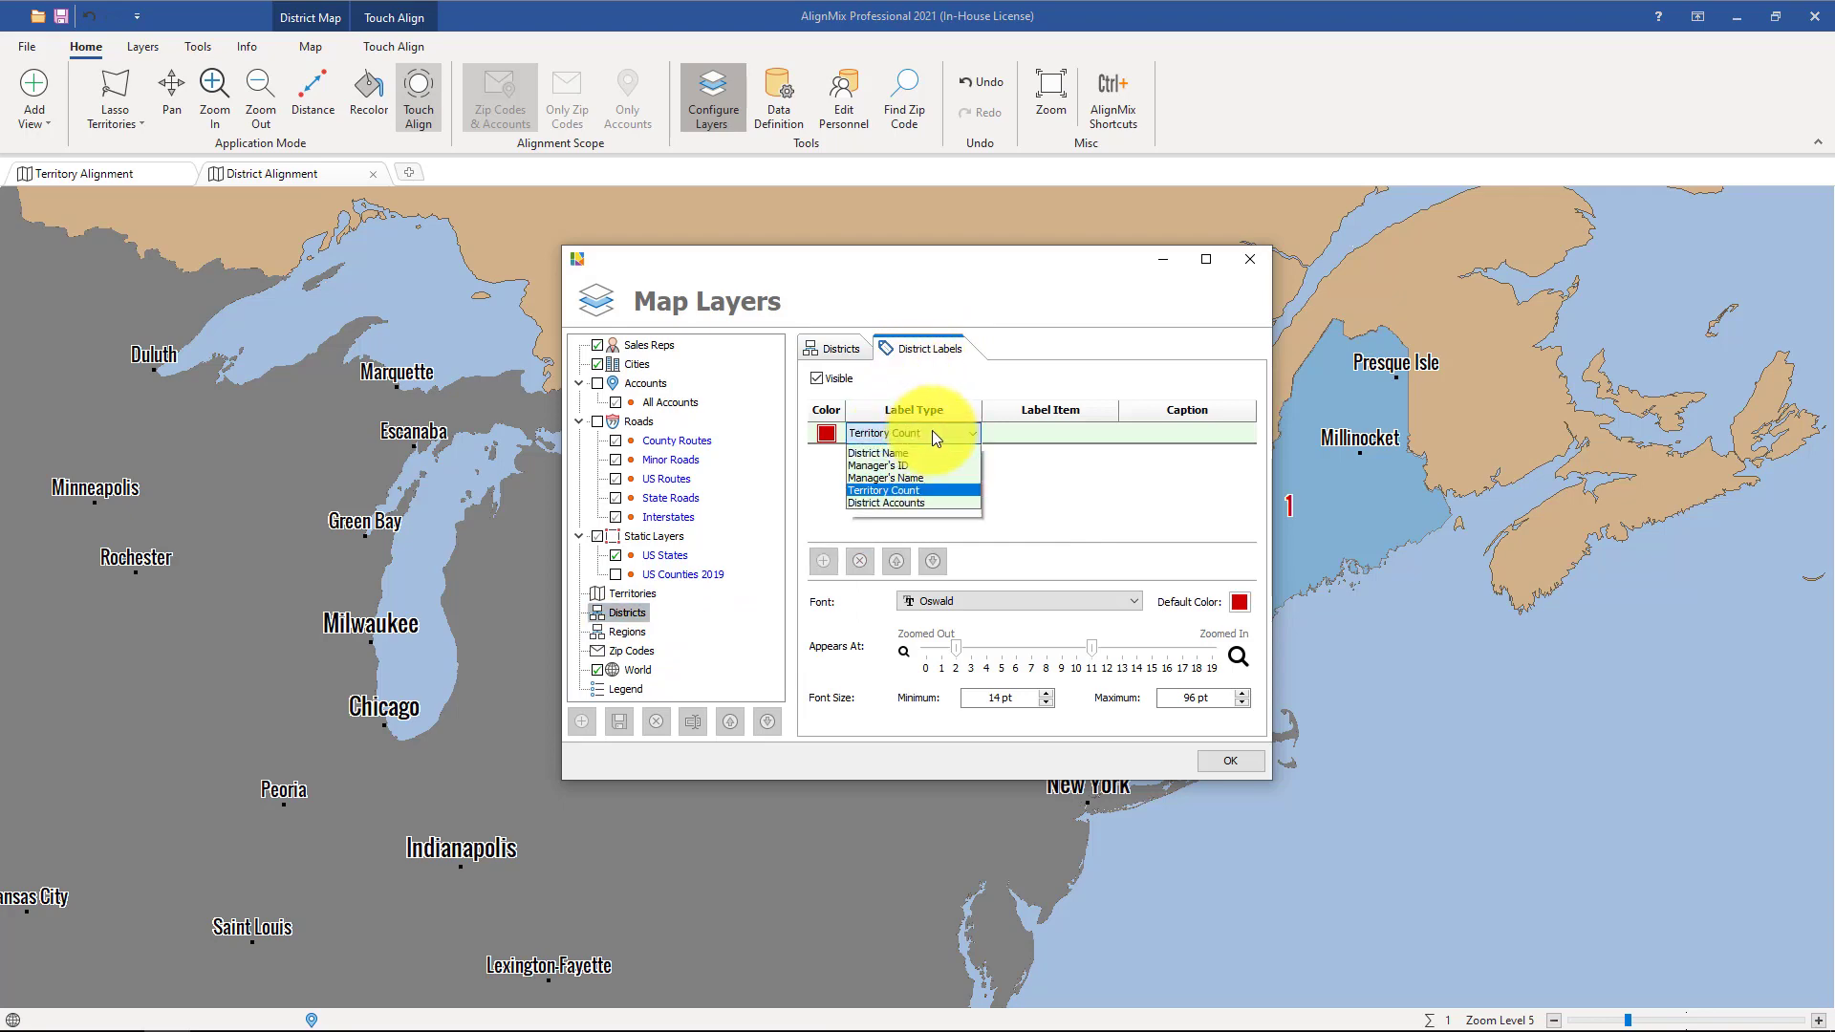
{"action": "left_click", "coordinate": [929, 464]}
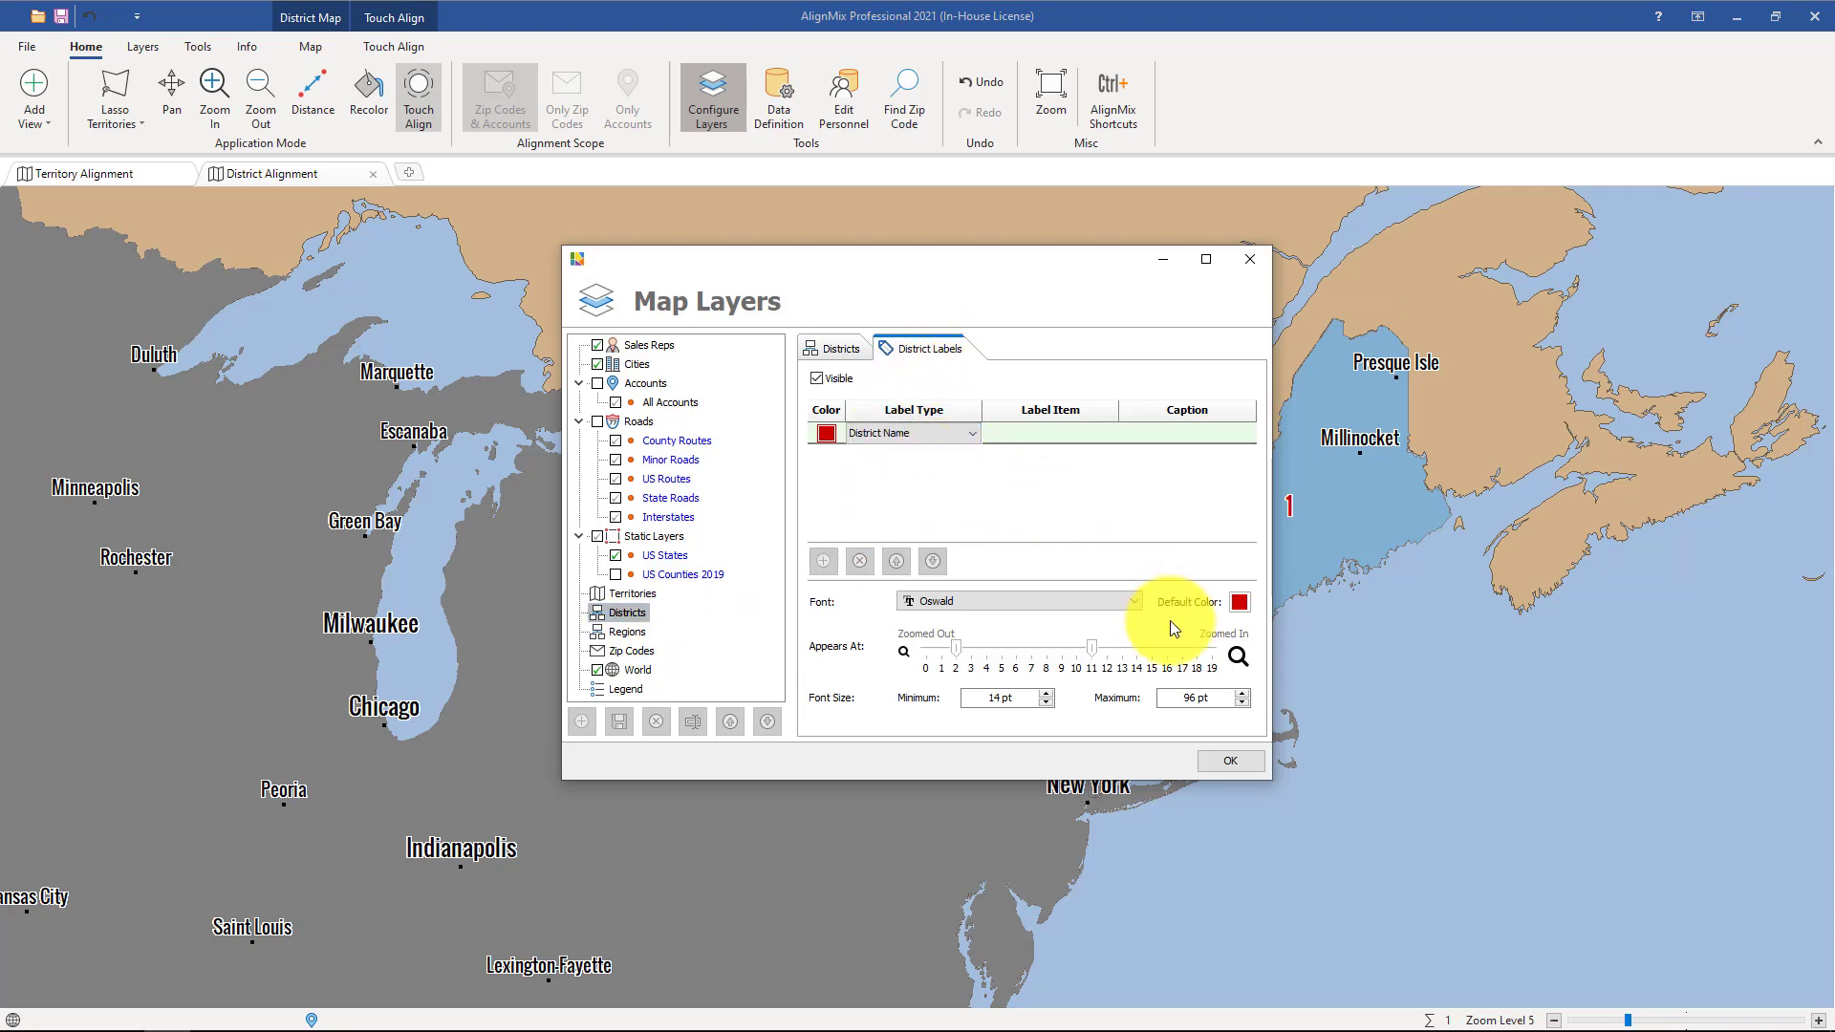
{"action": "left_click", "coordinate": [1229, 763]}
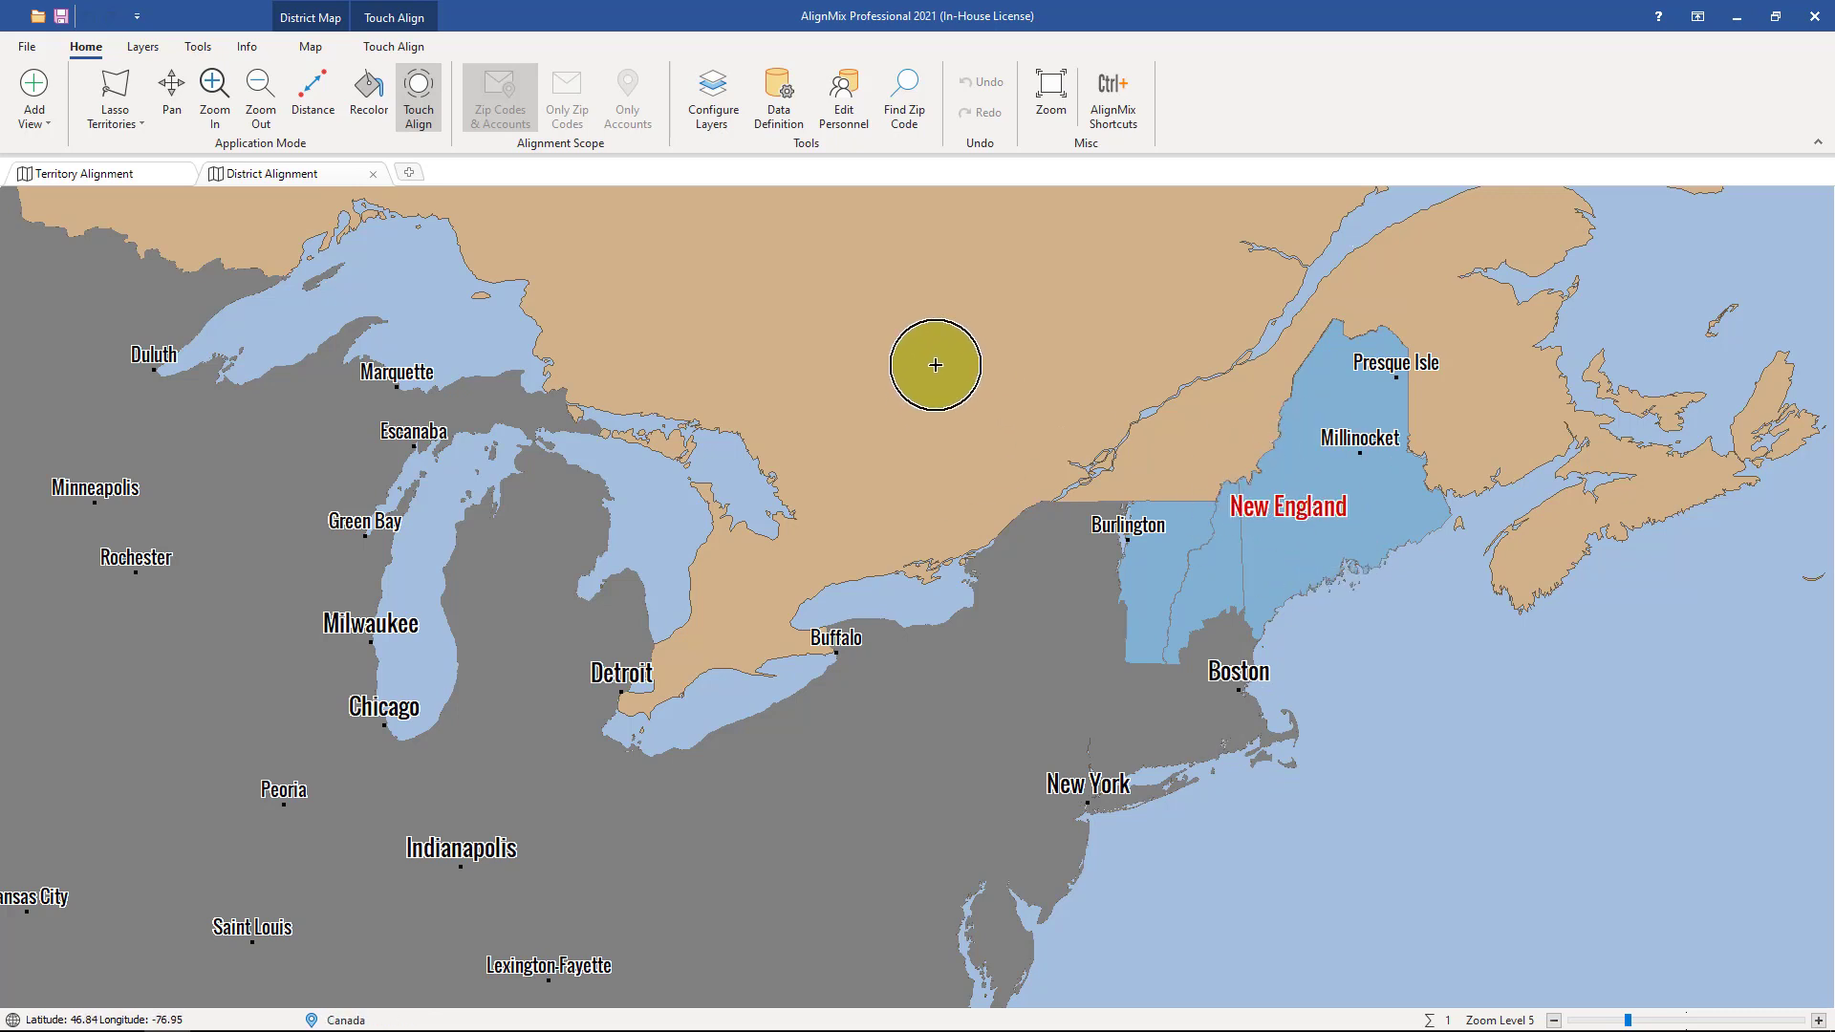
Assign territory 107 (Albany) to the New England district and view it on the district map.
{"action": "left_click", "coordinate": [113, 175]}
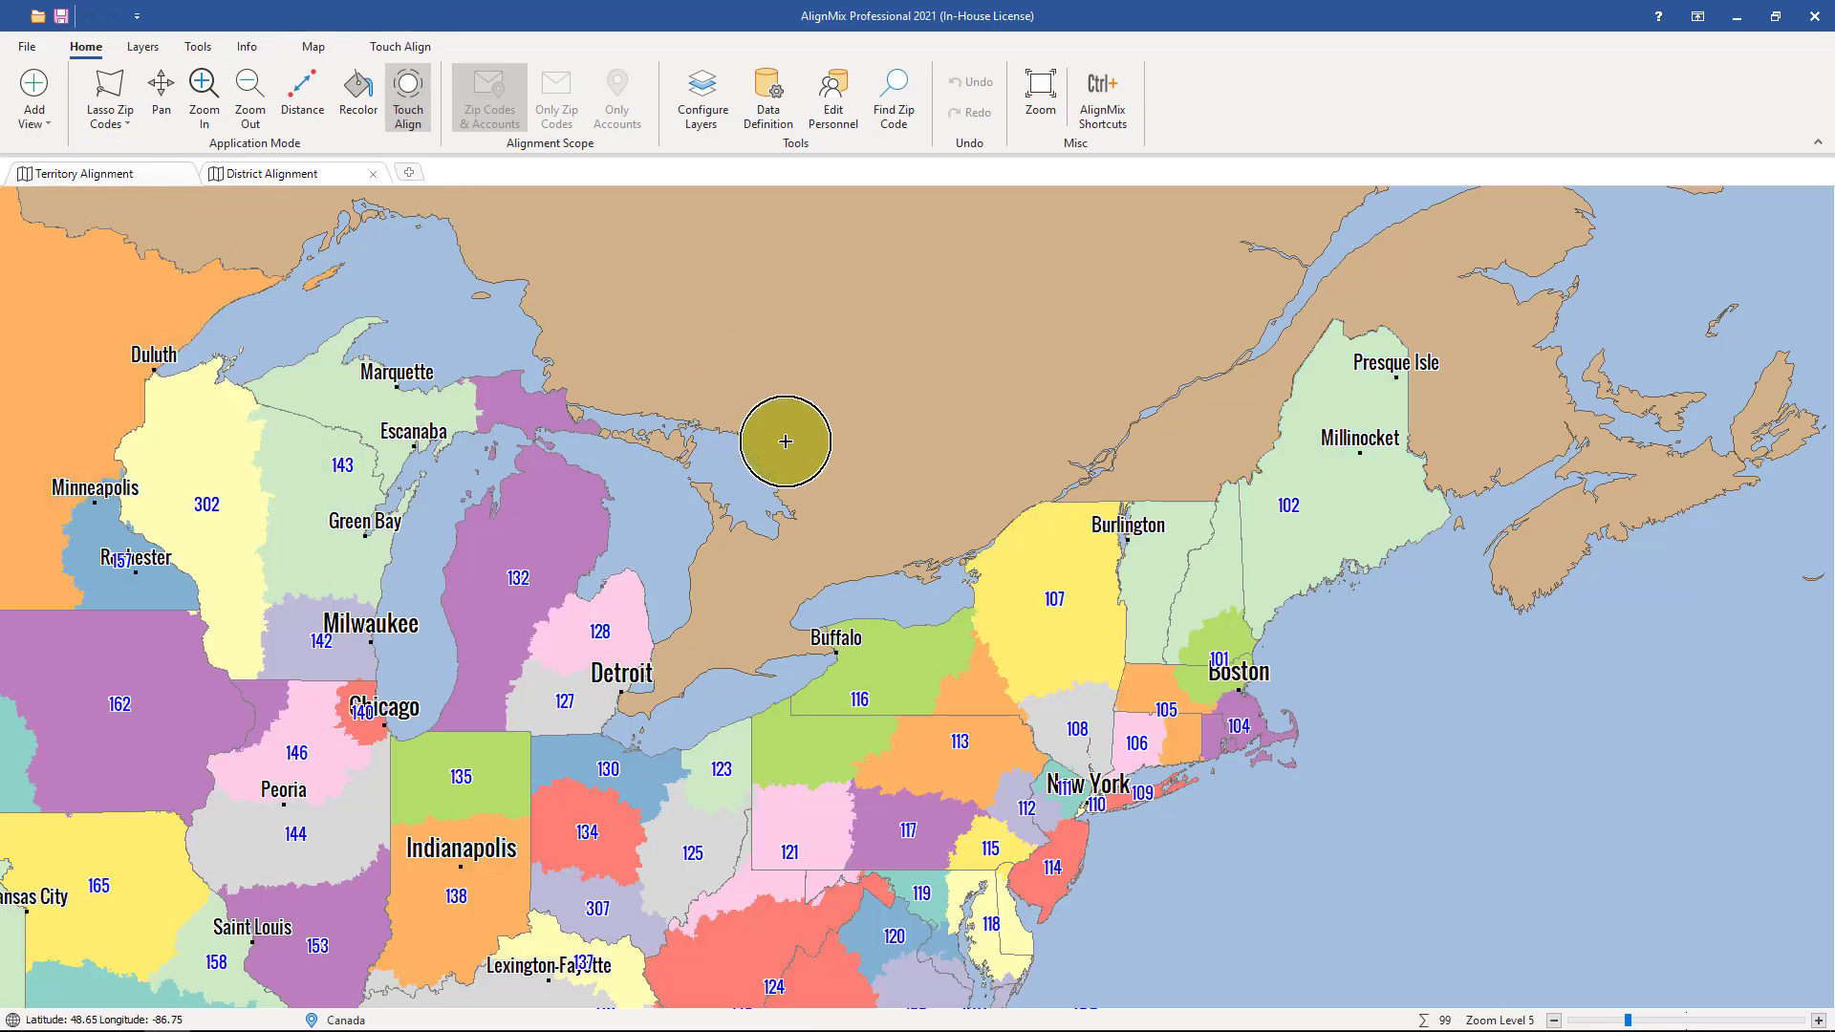
{"action": "scroll", "coordinate": [1037, 632], "scroll_direction": "up", "scroll_amount": 2}
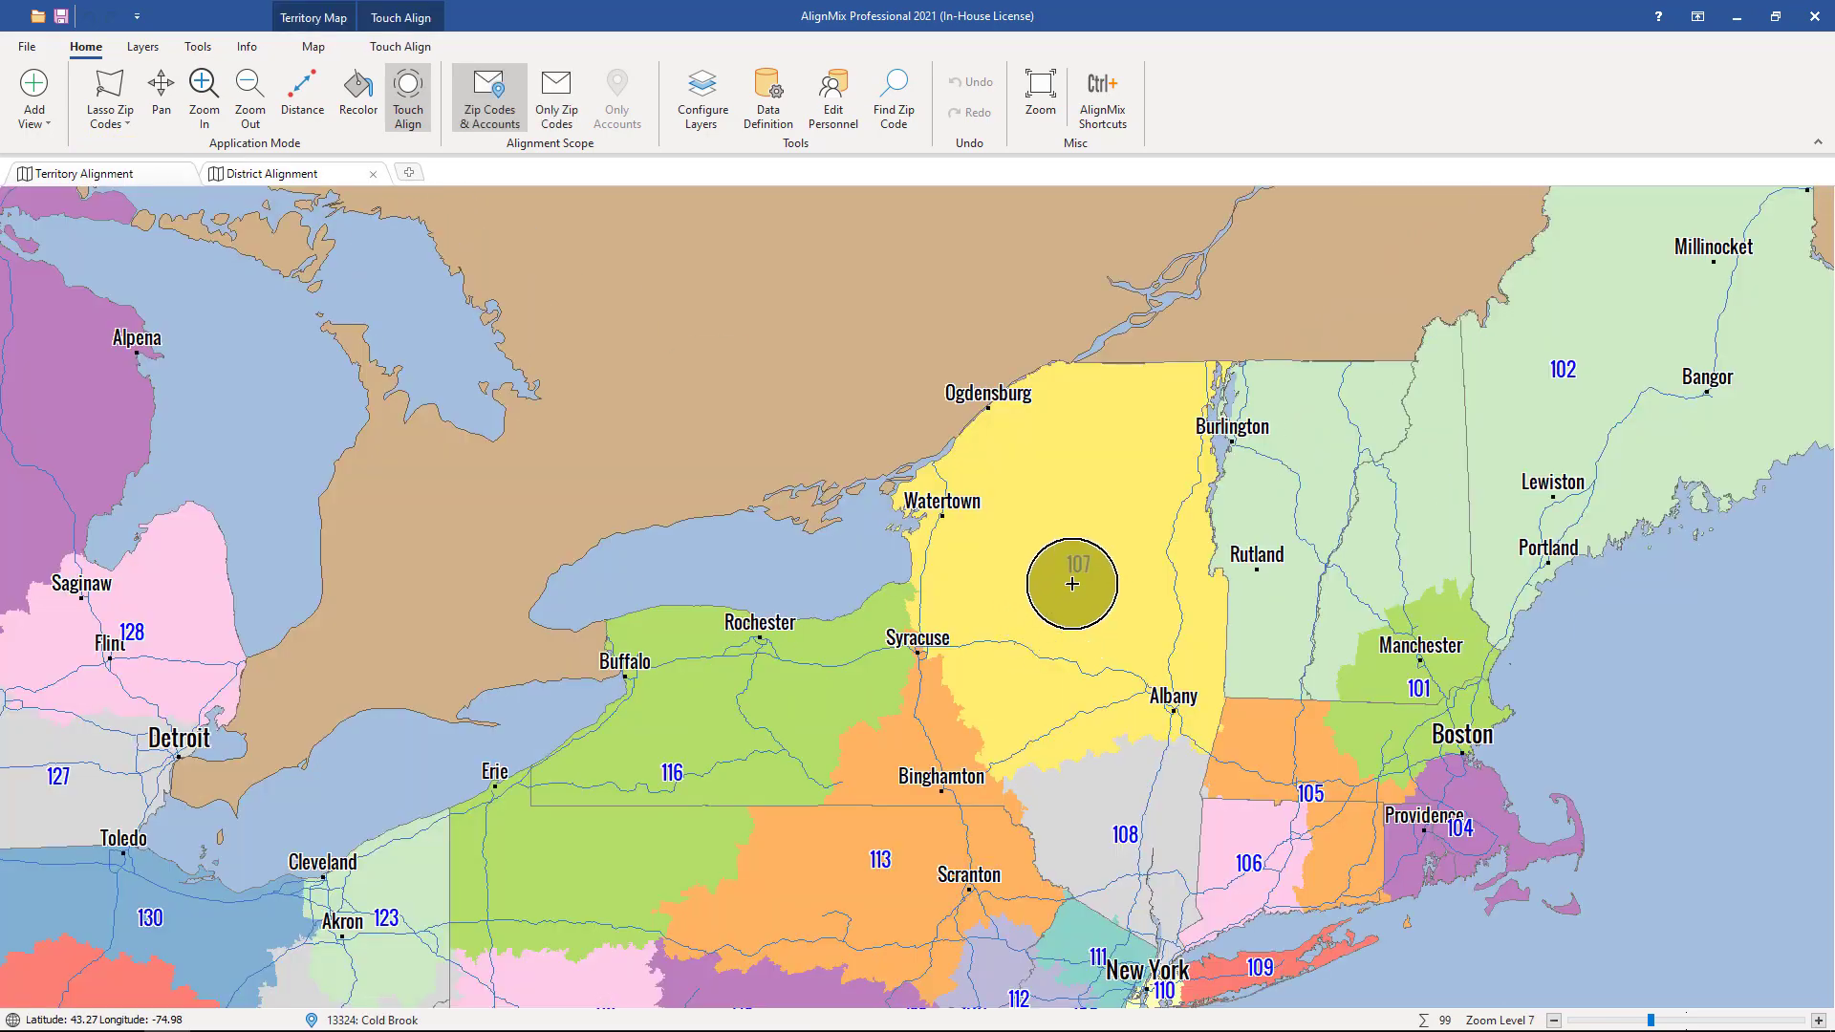
{"action": "left_click", "coordinate": [1072, 583]}
{"action": "right_click", "coordinate": [1072, 583]}
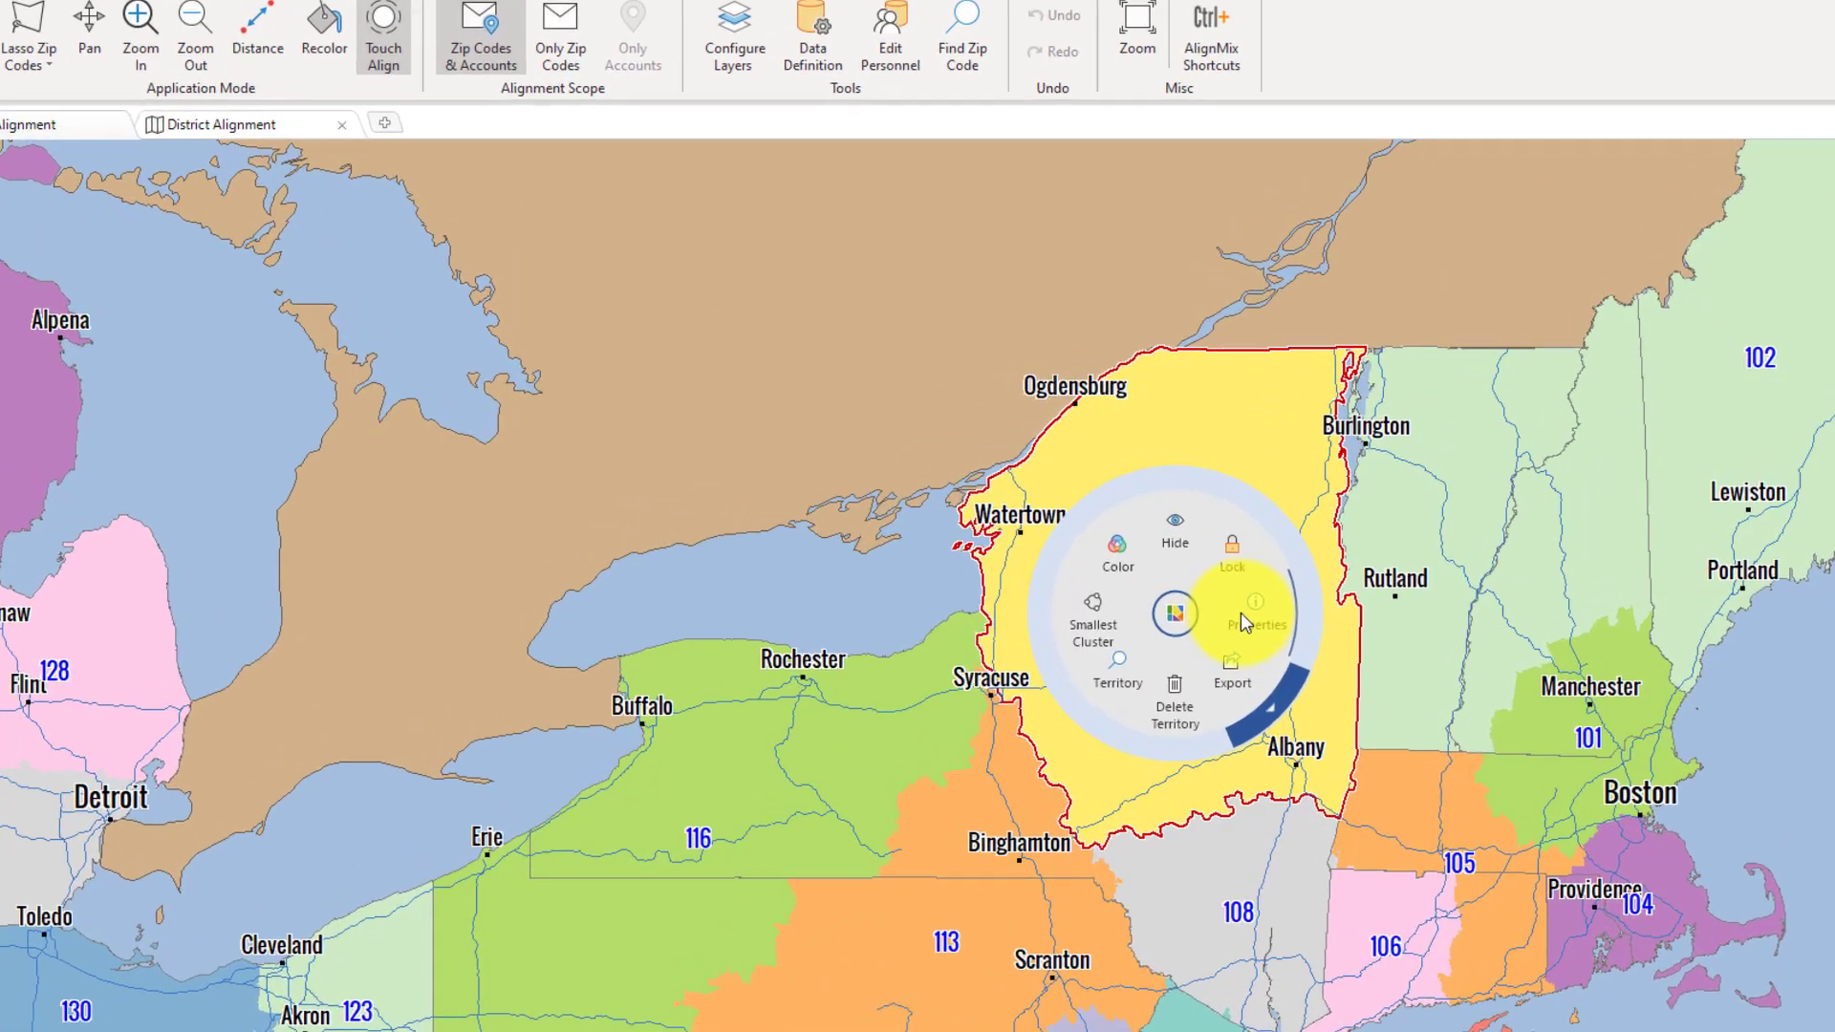
{"action": "left_click", "coordinate": [1122, 580]}
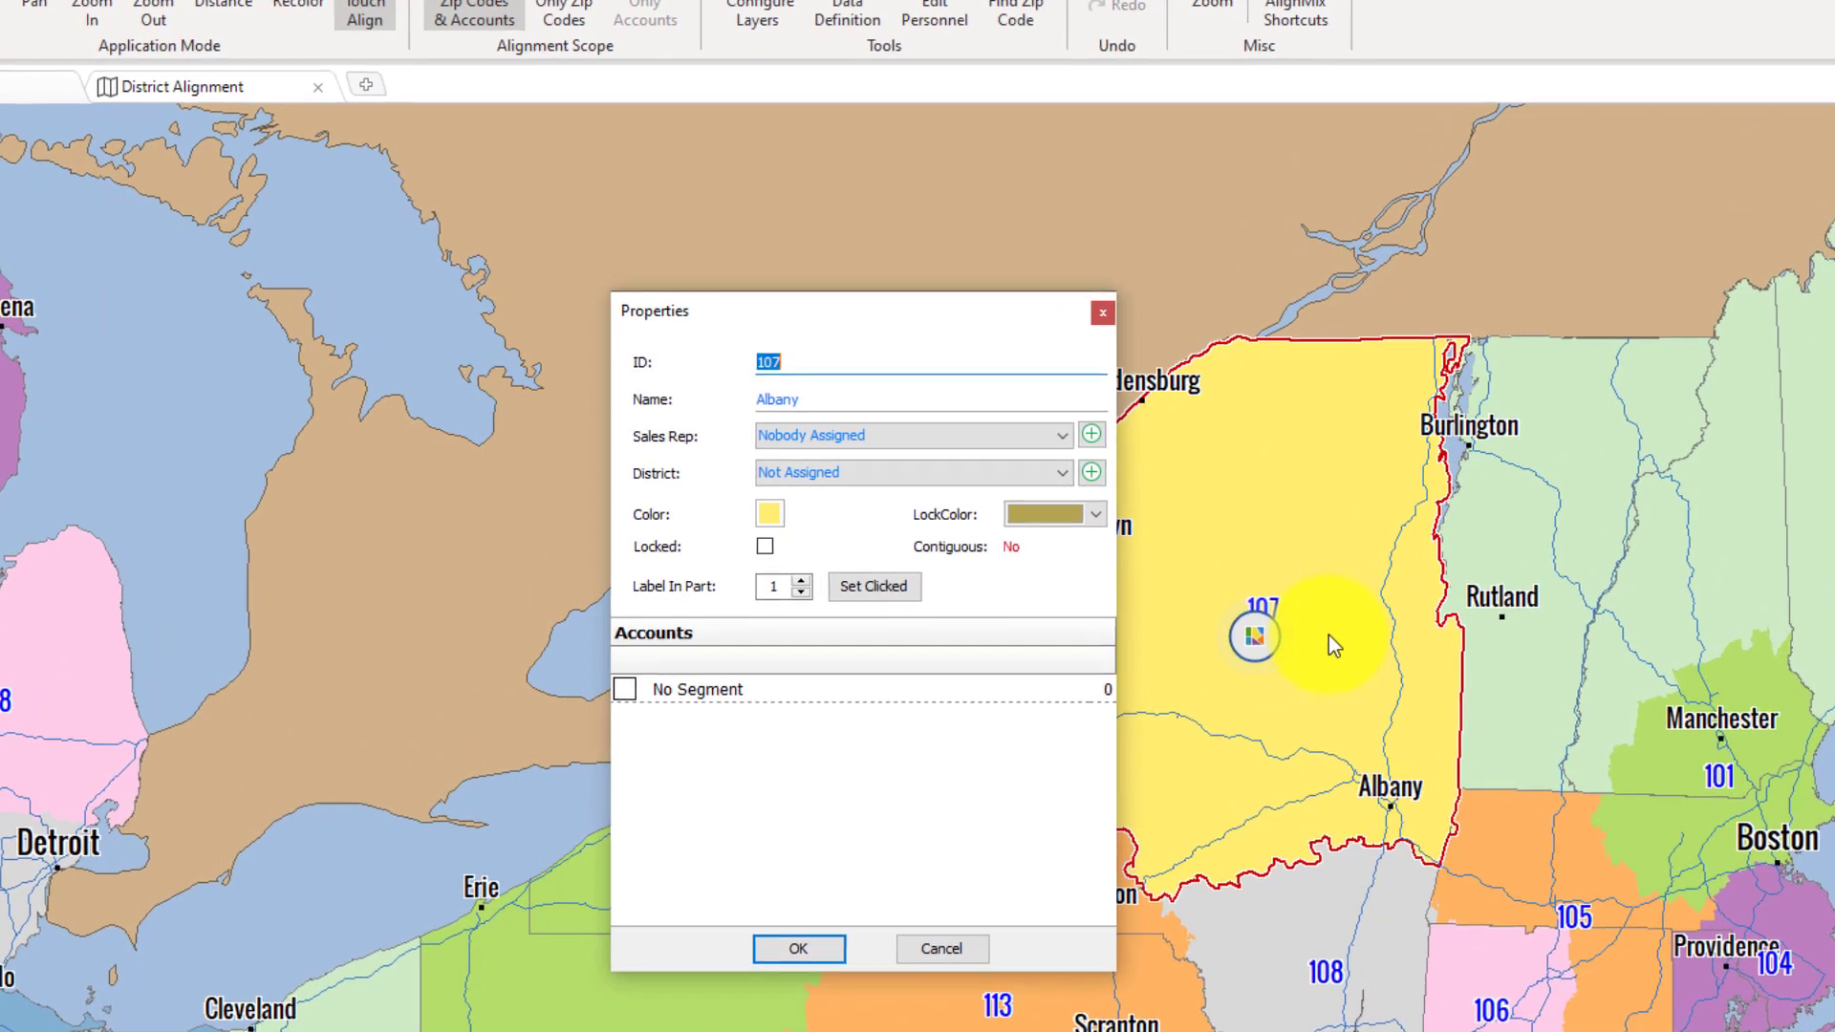
{"action": "left_click", "coordinate": [897, 480]}
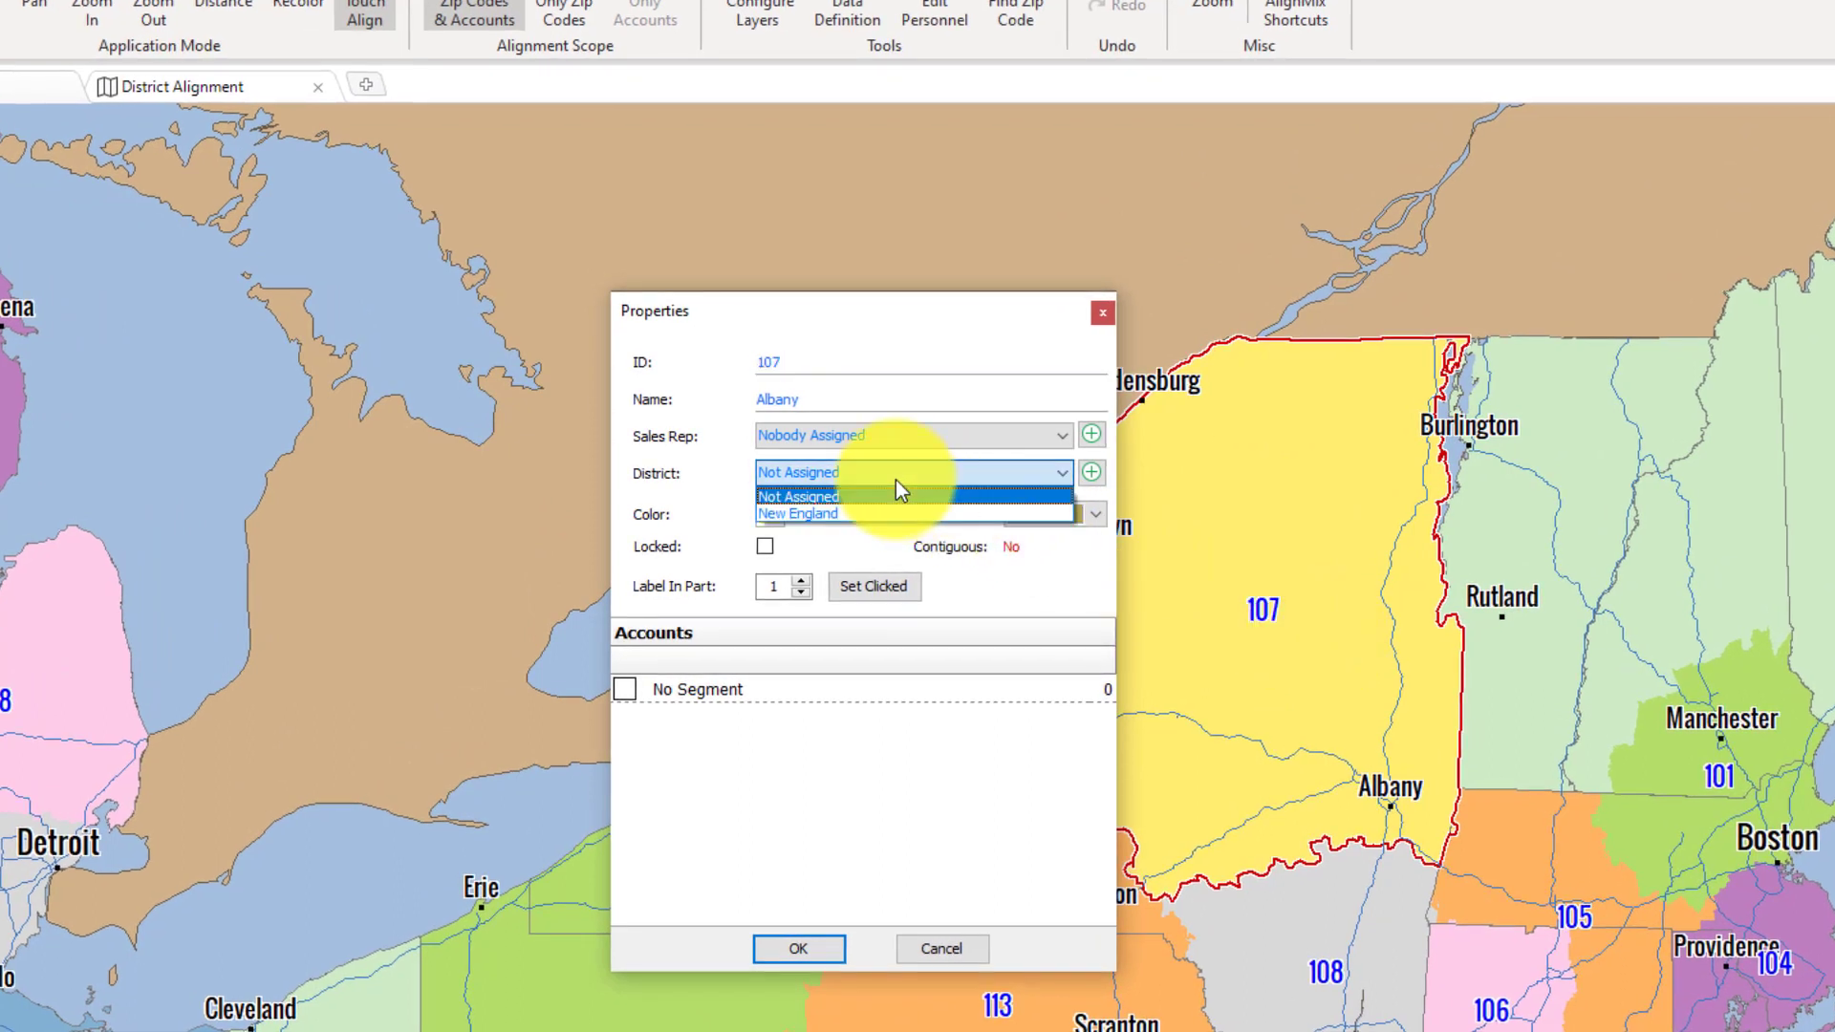
{"action": "left_click", "coordinate": [844, 516]}
{"action": "left_click", "coordinate": [786, 950]}
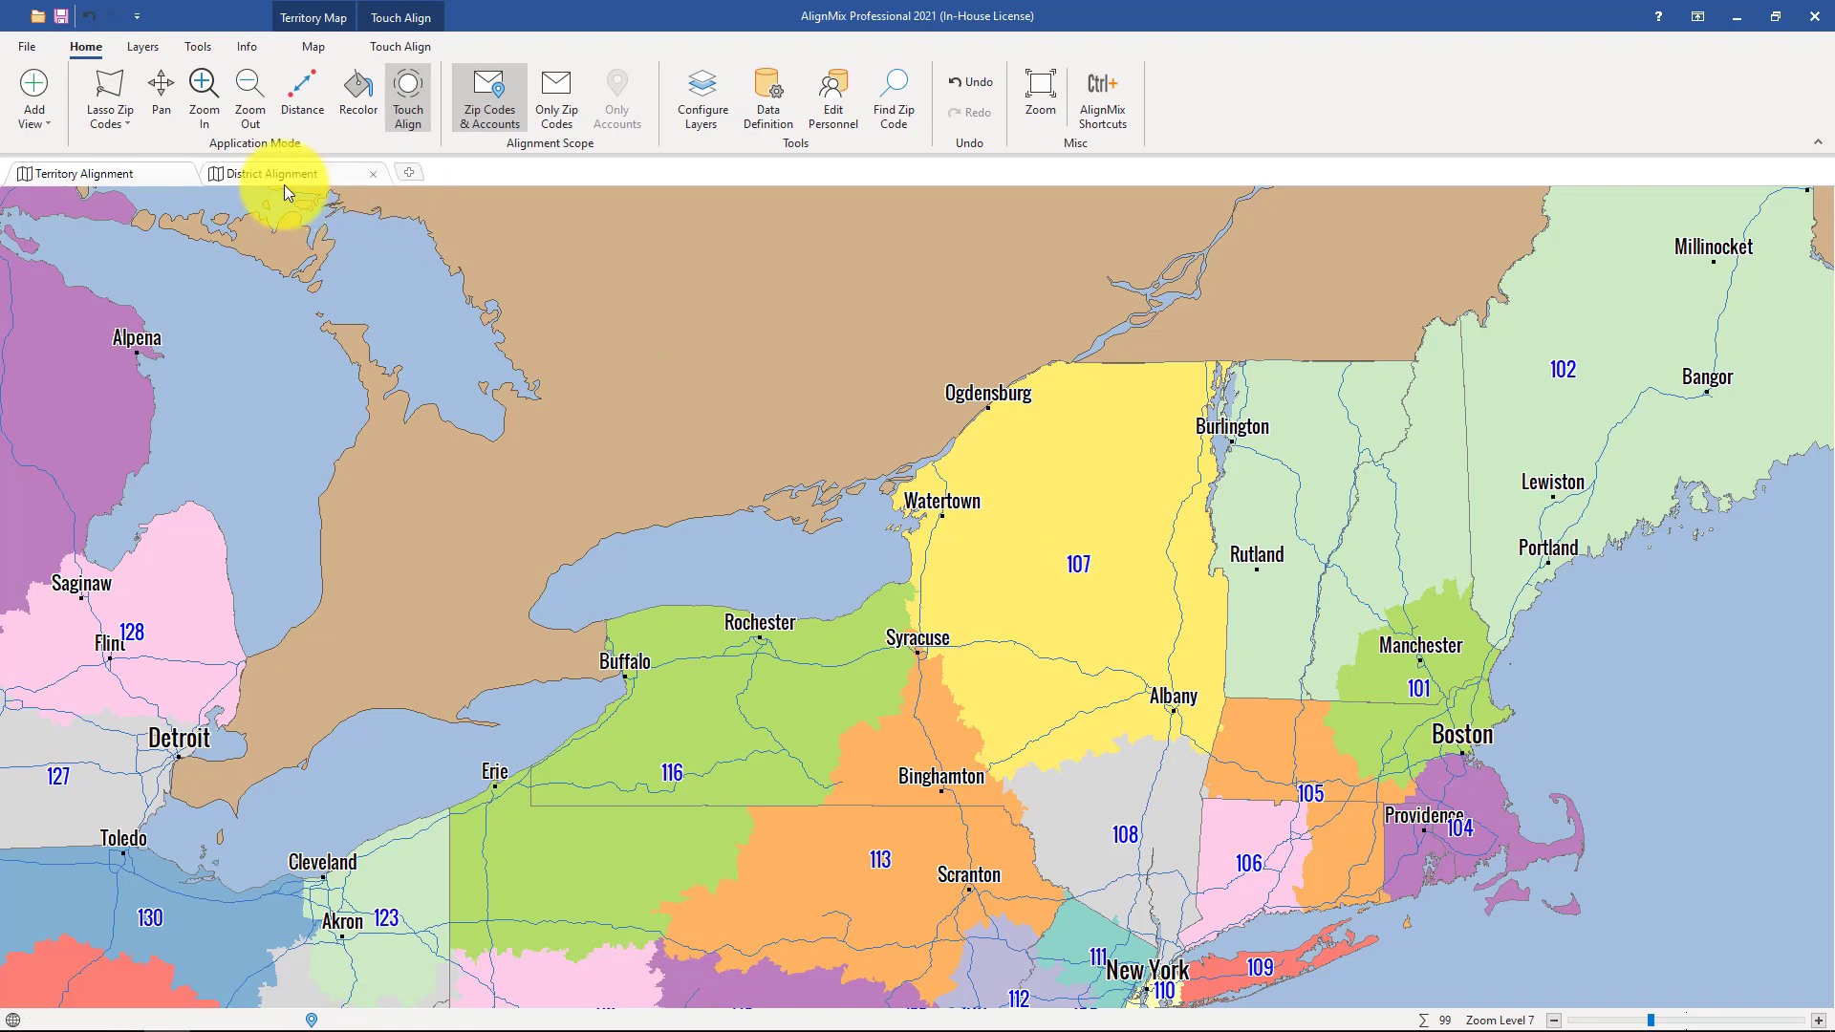
{"action": "left_click", "coordinate": [284, 185]}
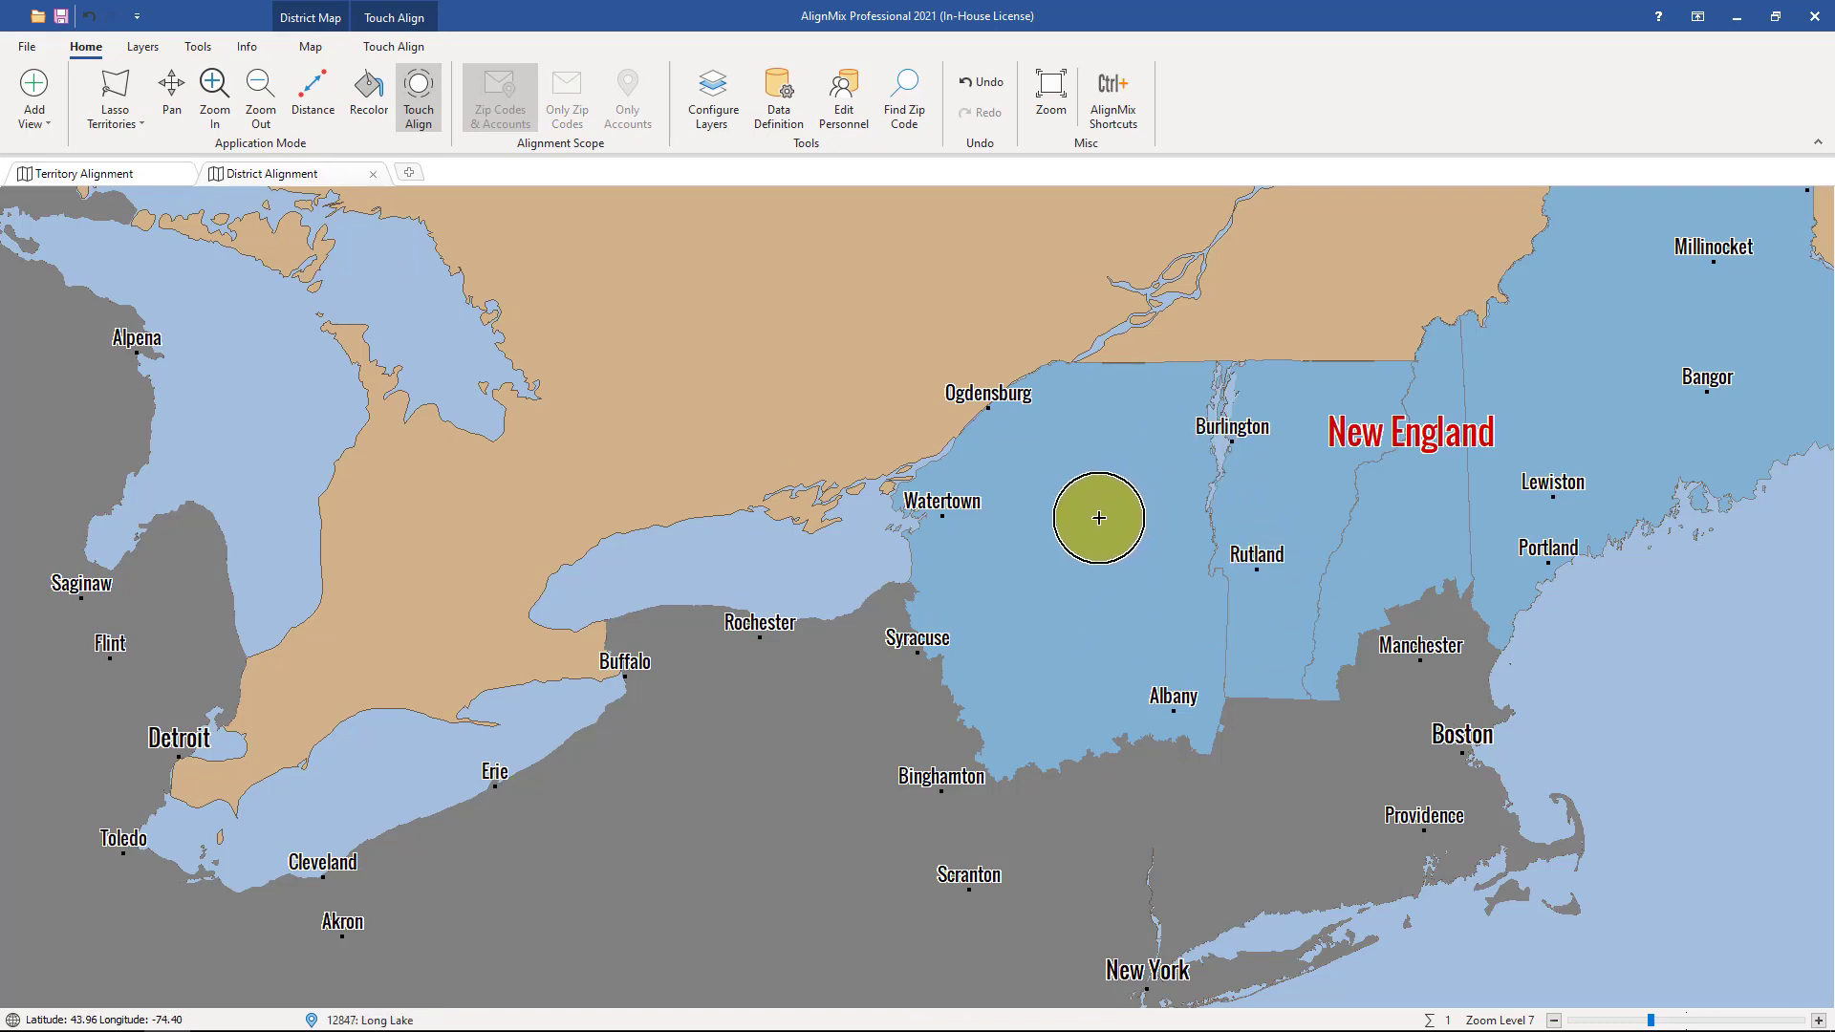
On the territory map, lasso the southeastern territories covering Alabama, Georgia, South Carolina and Florida using Lasso Territories.
{"action": "left_click", "coordinate": [109, 176]}
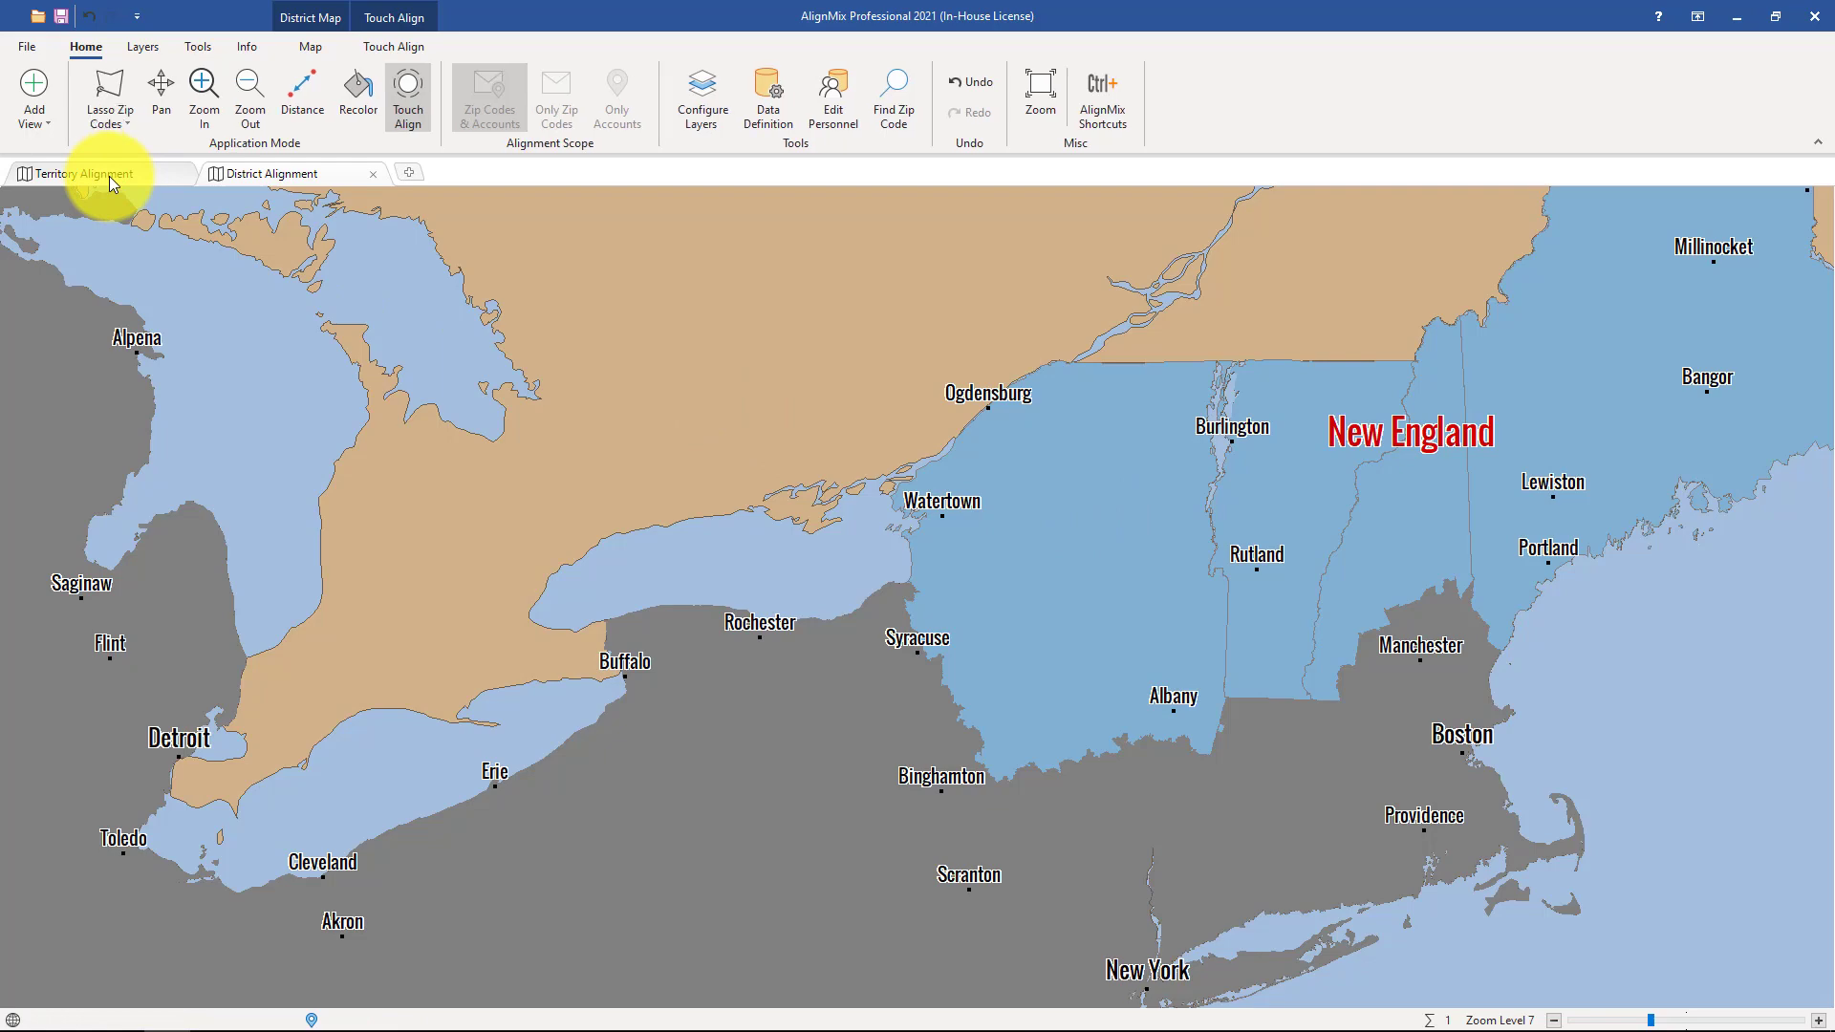
{"action": "left_click", "coordinate": [1057, 113]}
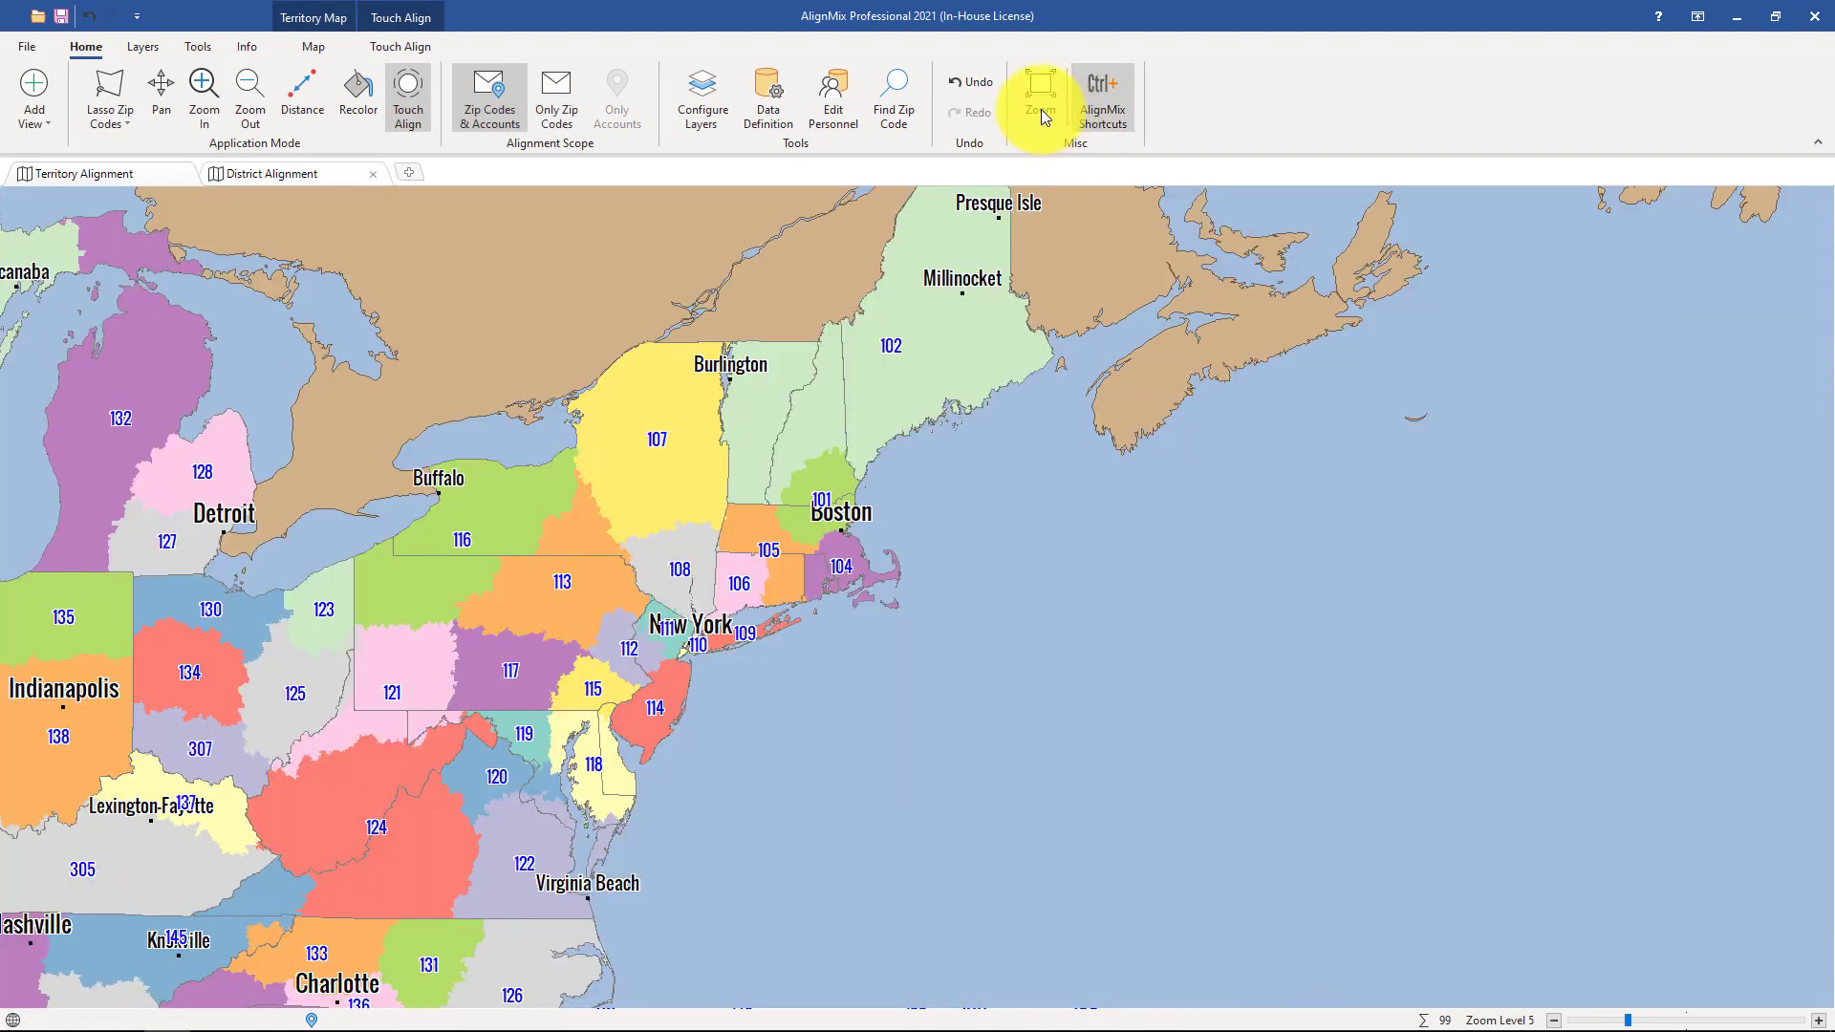
{"action": "left_click", "coordinate": [1041, 109]}
{"action": "scroll", "coordinate": [1263, 970], "scroll_direction": "up", "scroll_amount": 2}
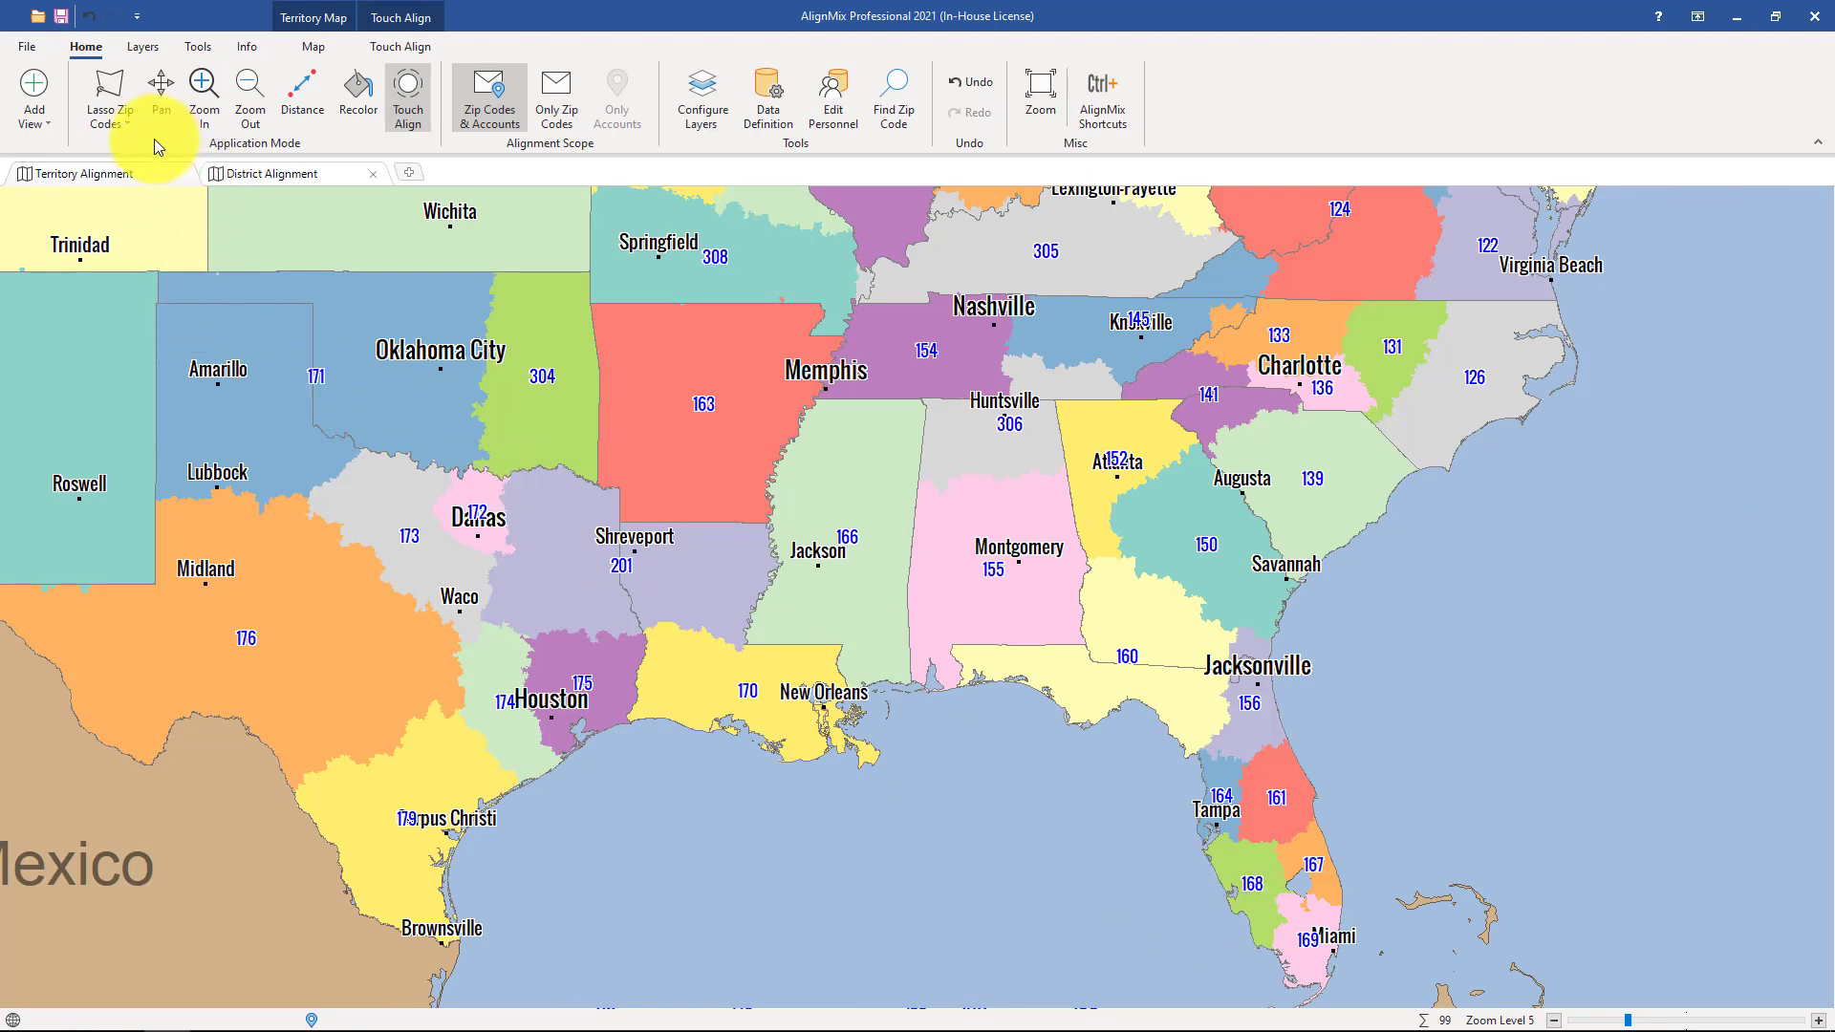
{"action": "left_click", "coordinate": [124, 125]}
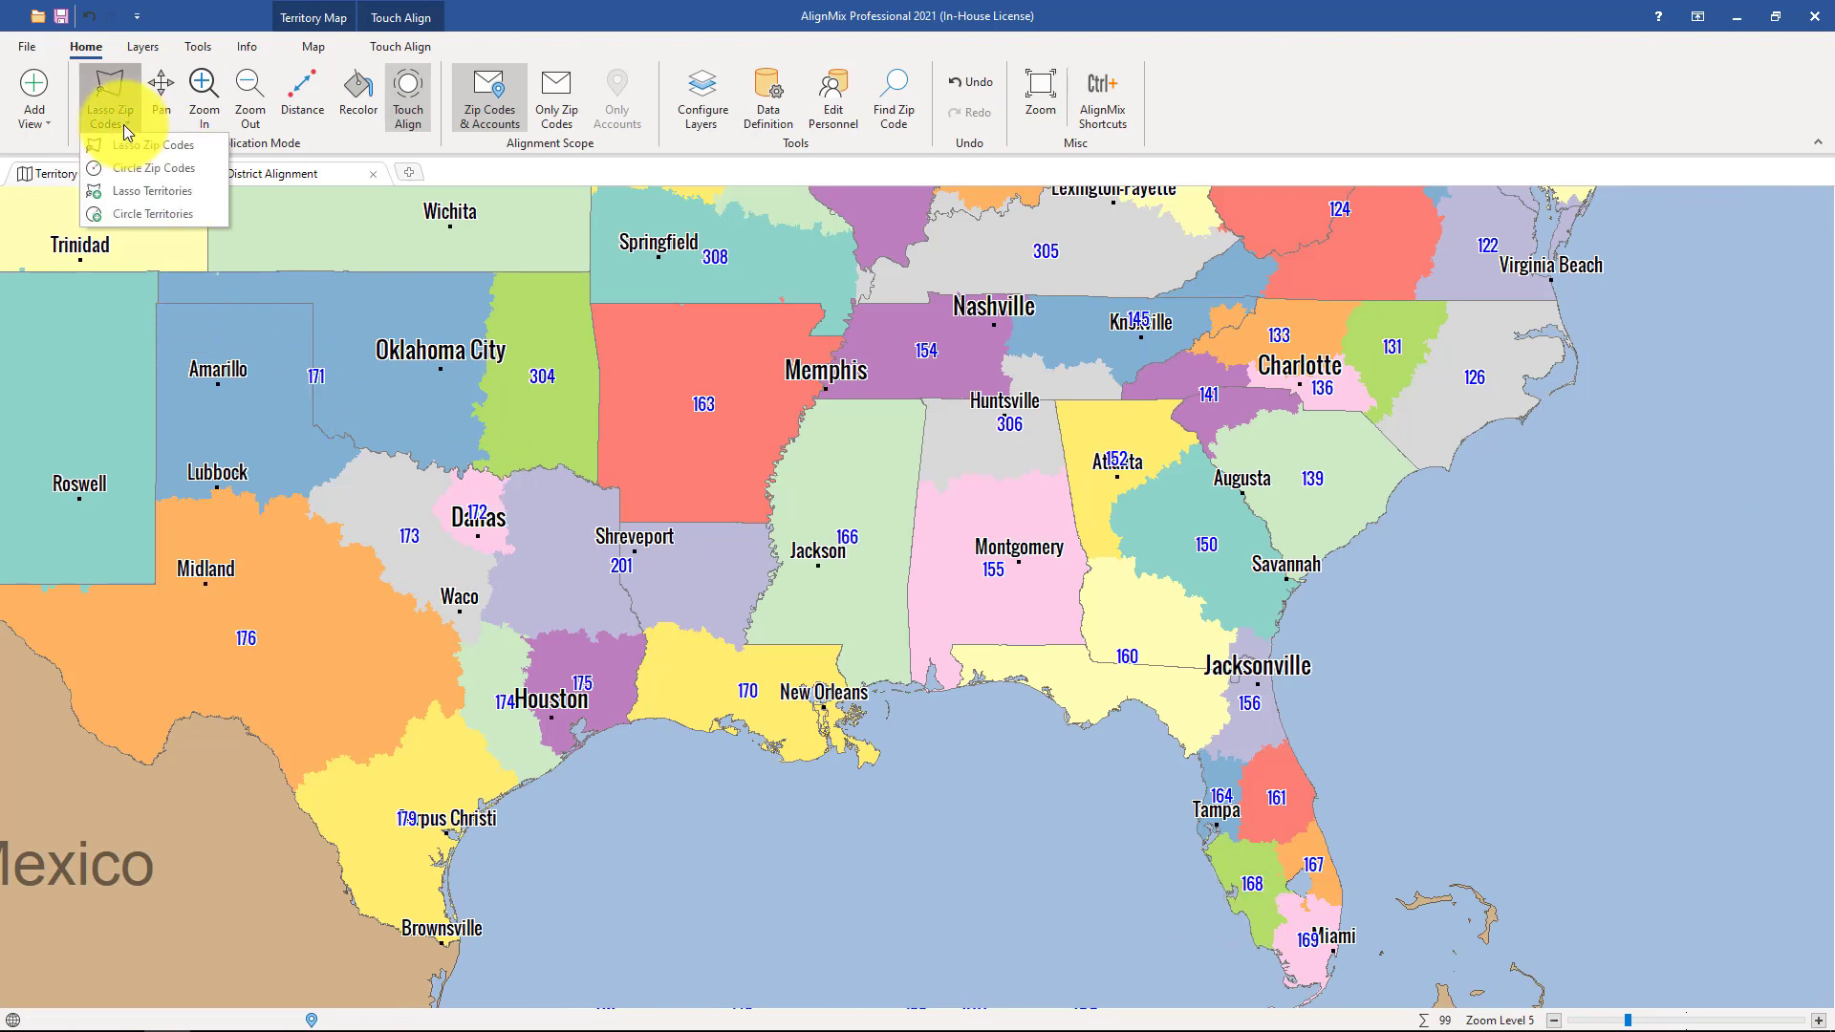
{"action": "left_click", "coordinate": [134, 192]}
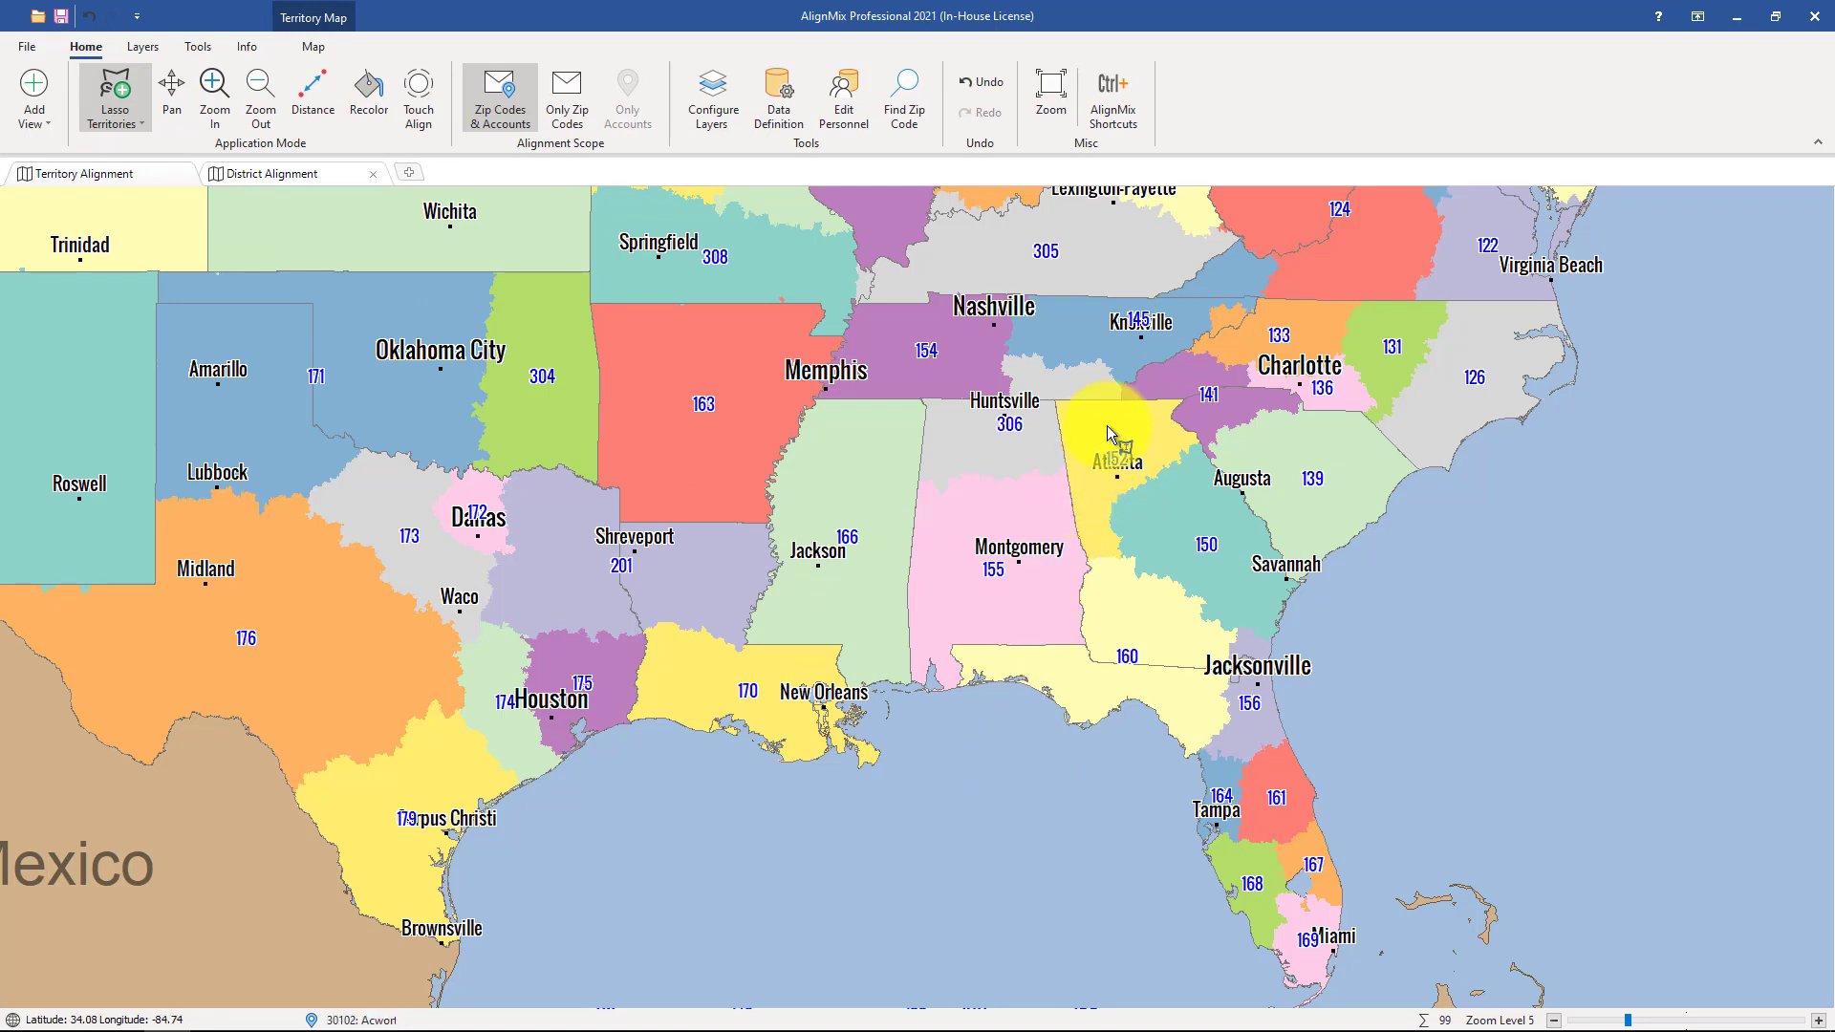
{"action": "mouse_move", "coordinate": [1100, 438]}
{"action": "left_mouse_down"}
{"action": "mouse_move", "coordinate": [1036, 525]}
{"action": "mouse_move", "coordinate": [934, 568]}
{"action": "mouse_move", "coordinate": [924, 655]}
{"action": "mouse_move", "coordinate": [1000, 851]}
{"action": "mouse_move", "coordinate": [1230, 1008]}
{"action": "mouse_move", "coordinate": [1406, 987]}
{"action": "mouse_move", "coordinate": [1455, 793]}
{"action": "mouse_move", "coordinate": [1376, 478]}
{"action": "left_mouse_up"}
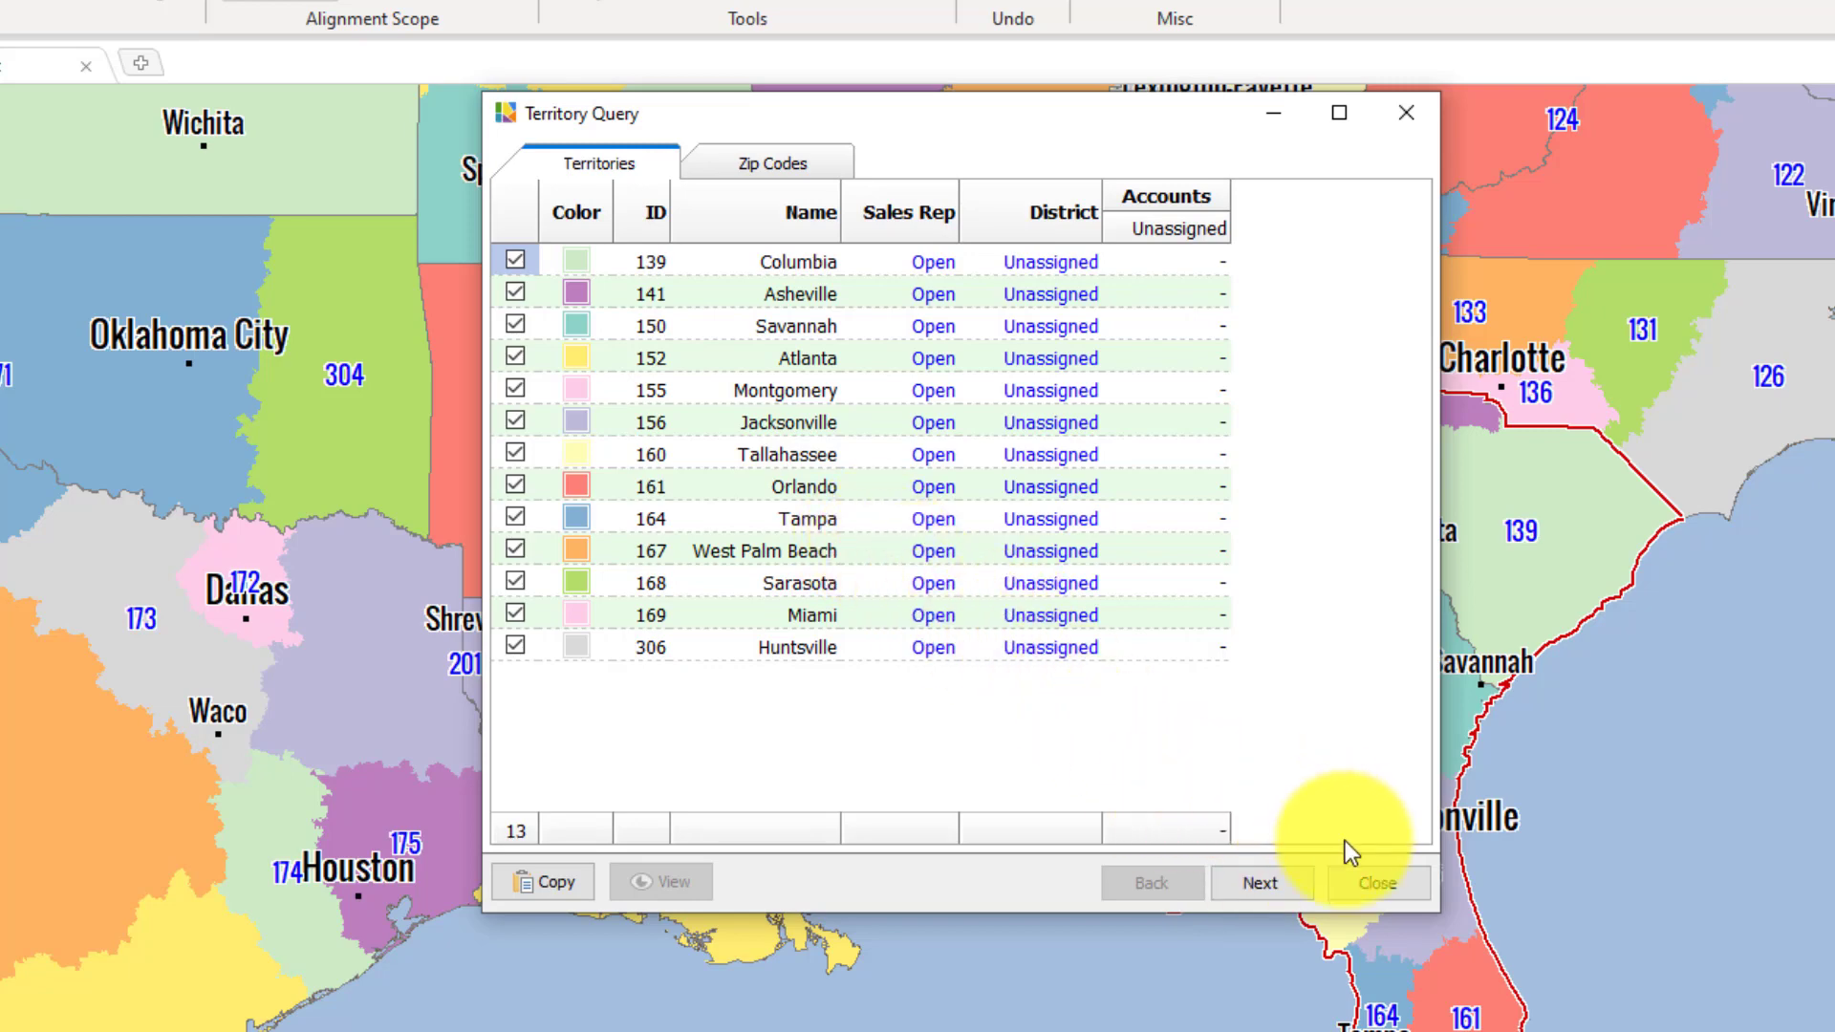
Create a new district named Southeast from all the lassoed territories in the Territory Query.
{"action": "left_click", "coordinate": [1271, 887]}
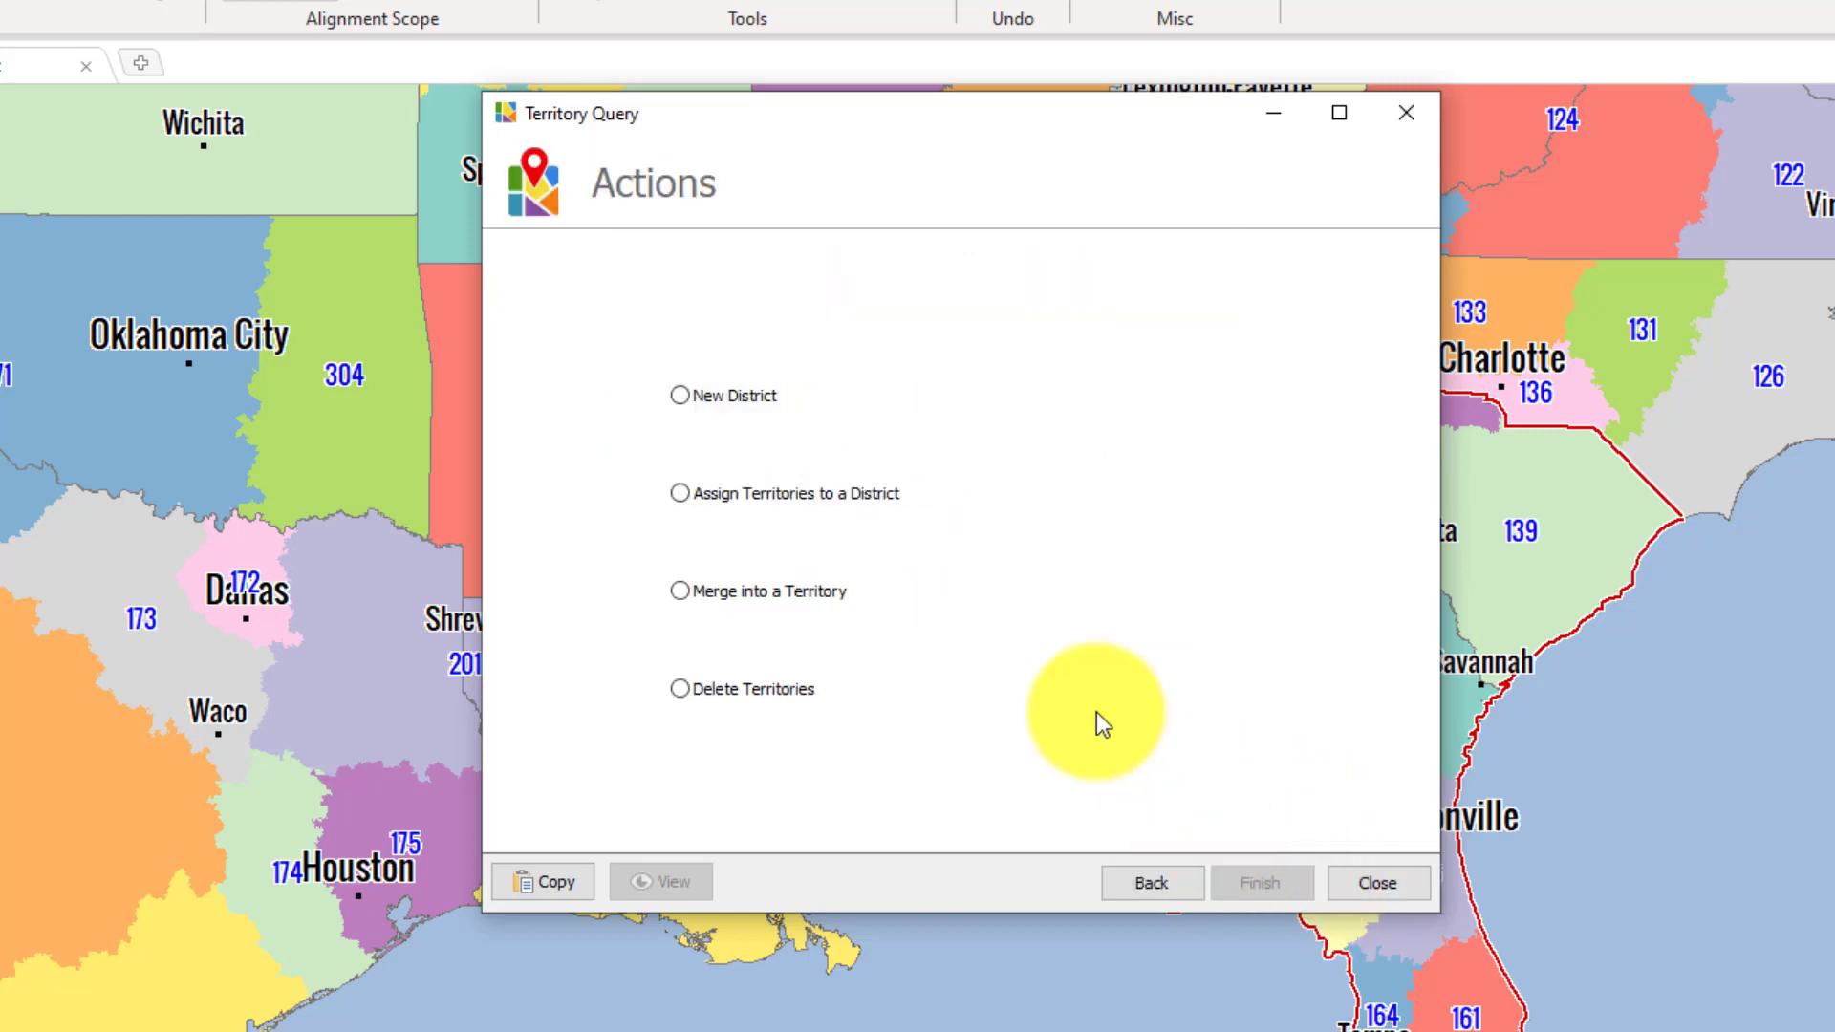
{"action": "left_click", "coordinate": [748, 403]}
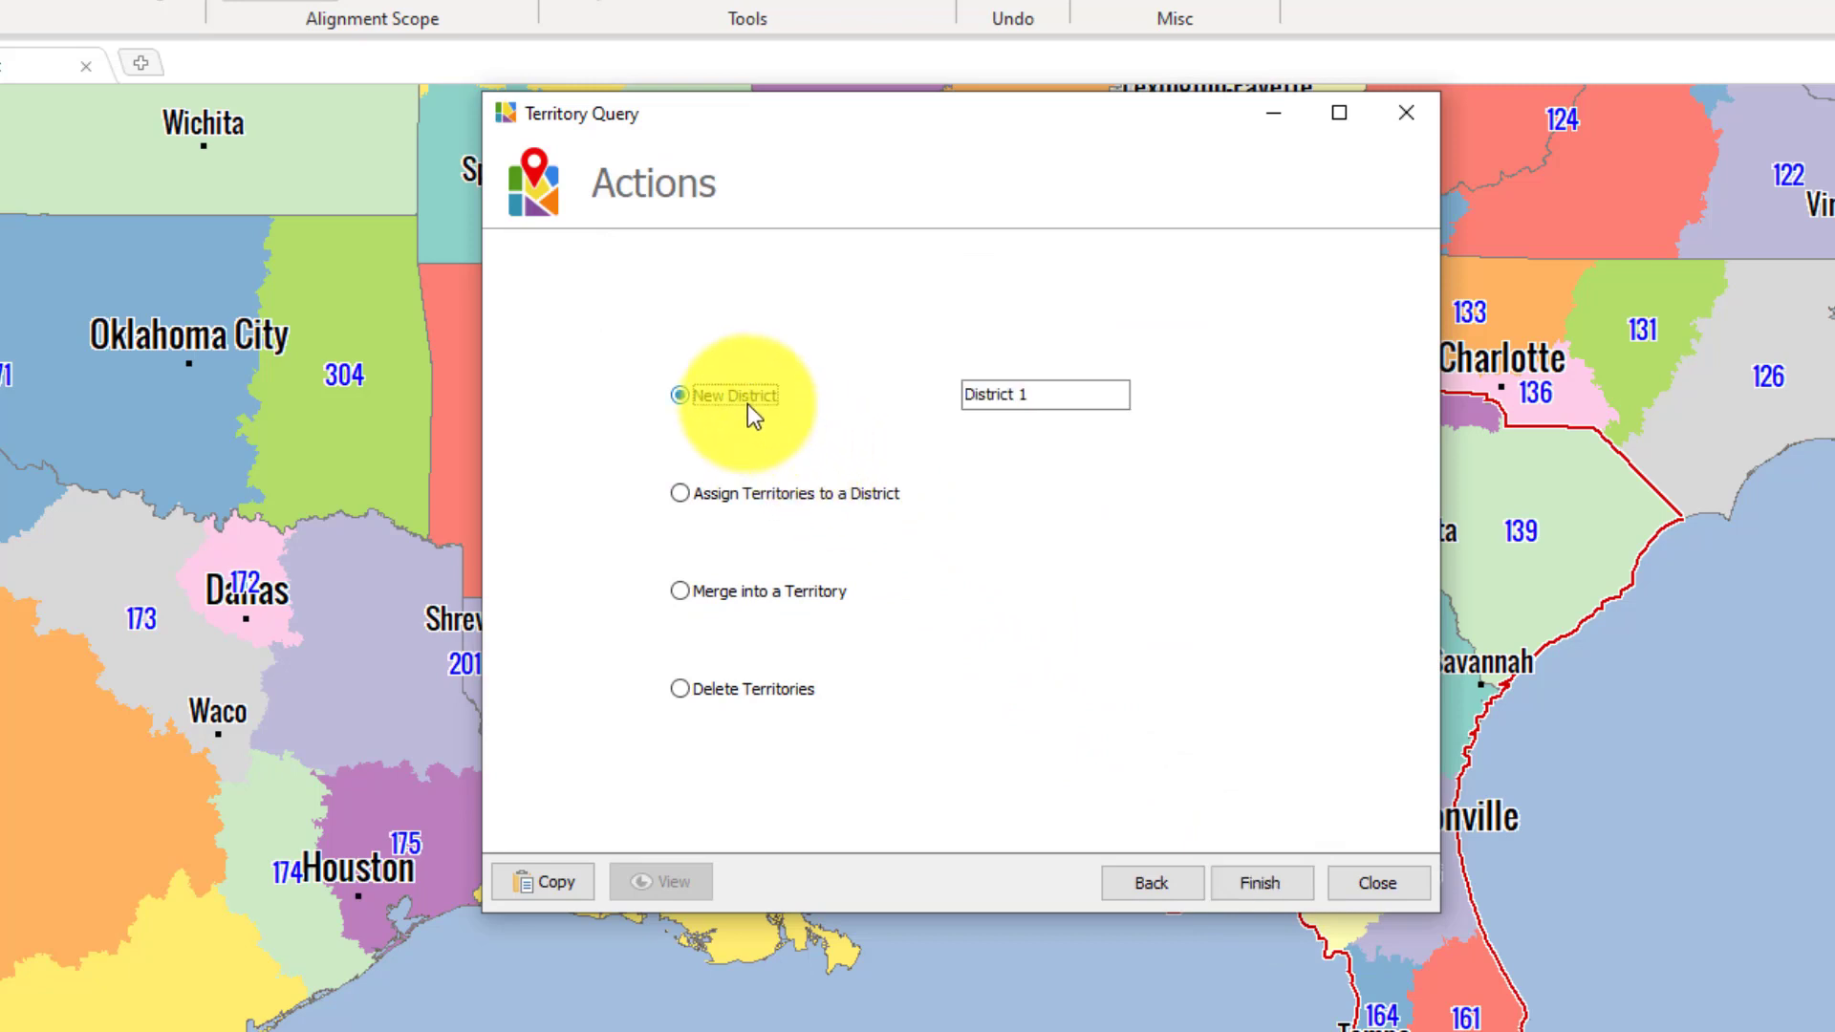
{"action": "left_click_drag", "start_coordinate": [1039, 394], "coordinate": [910, 389]}
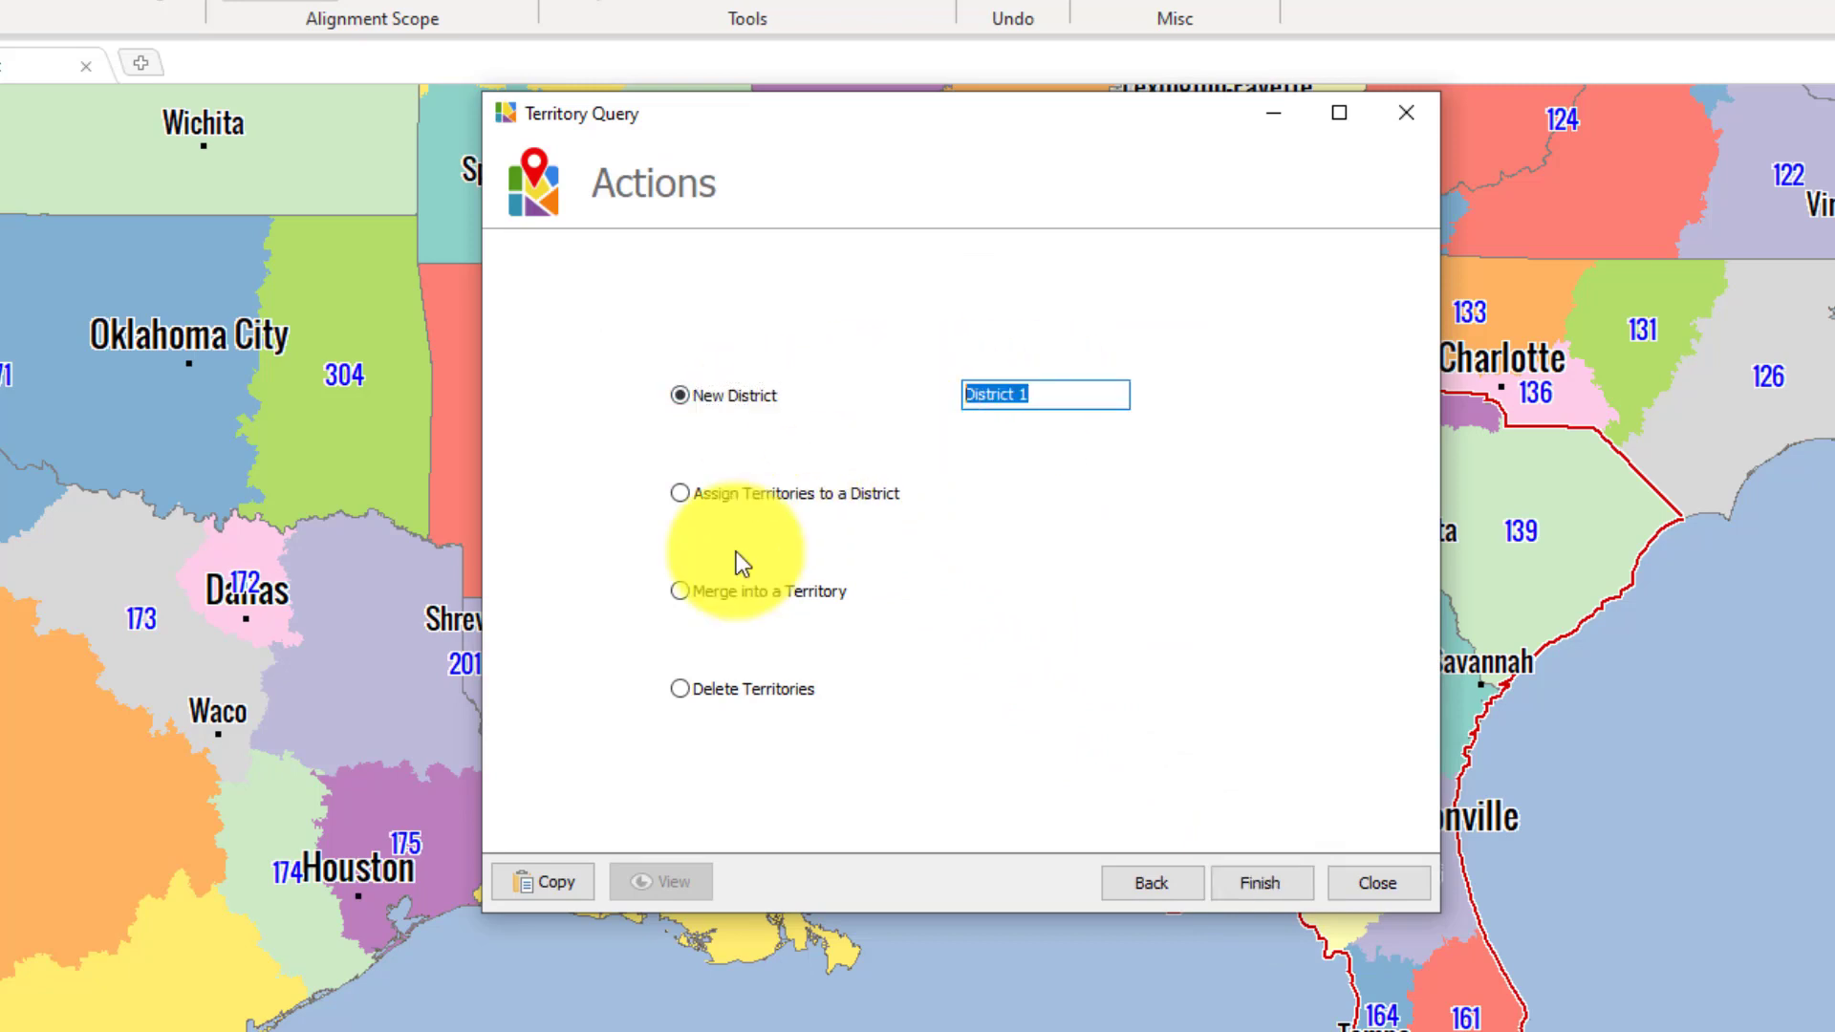
{"action": "left_click", "coordinate": [675, 400]}
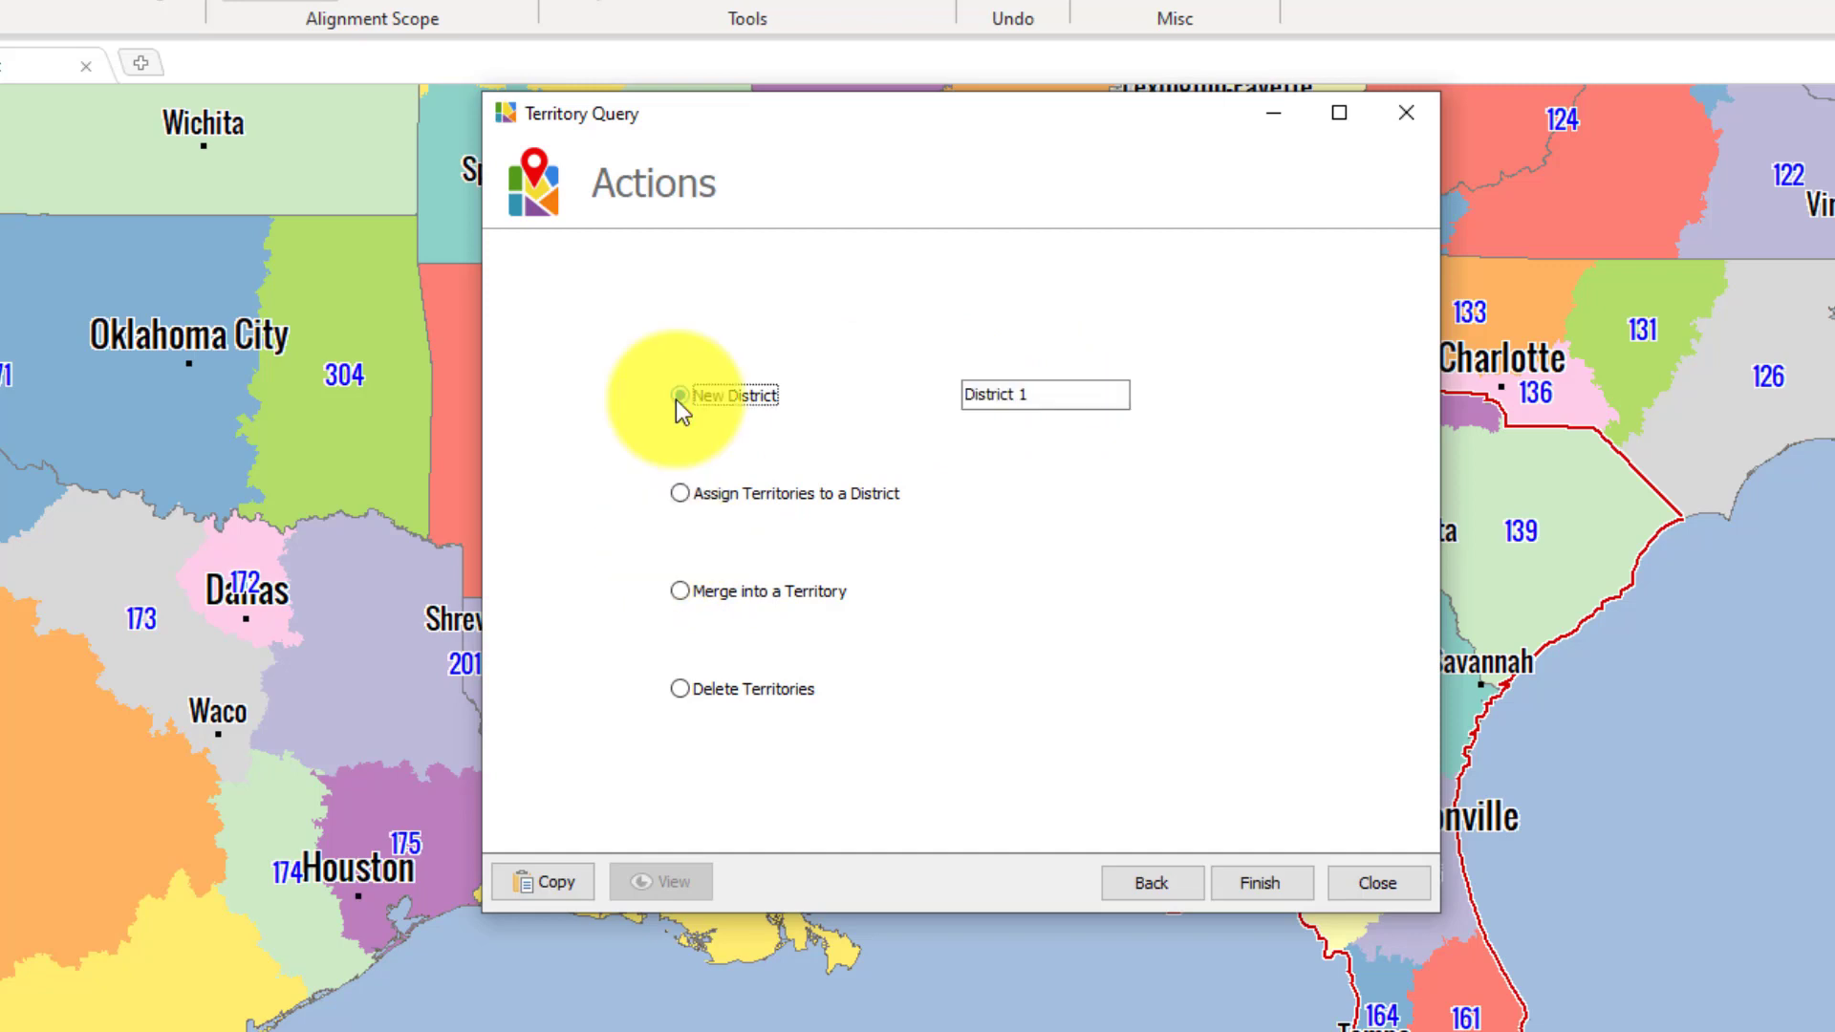
{"action": "left_click", "coordinate": [675, 493]}
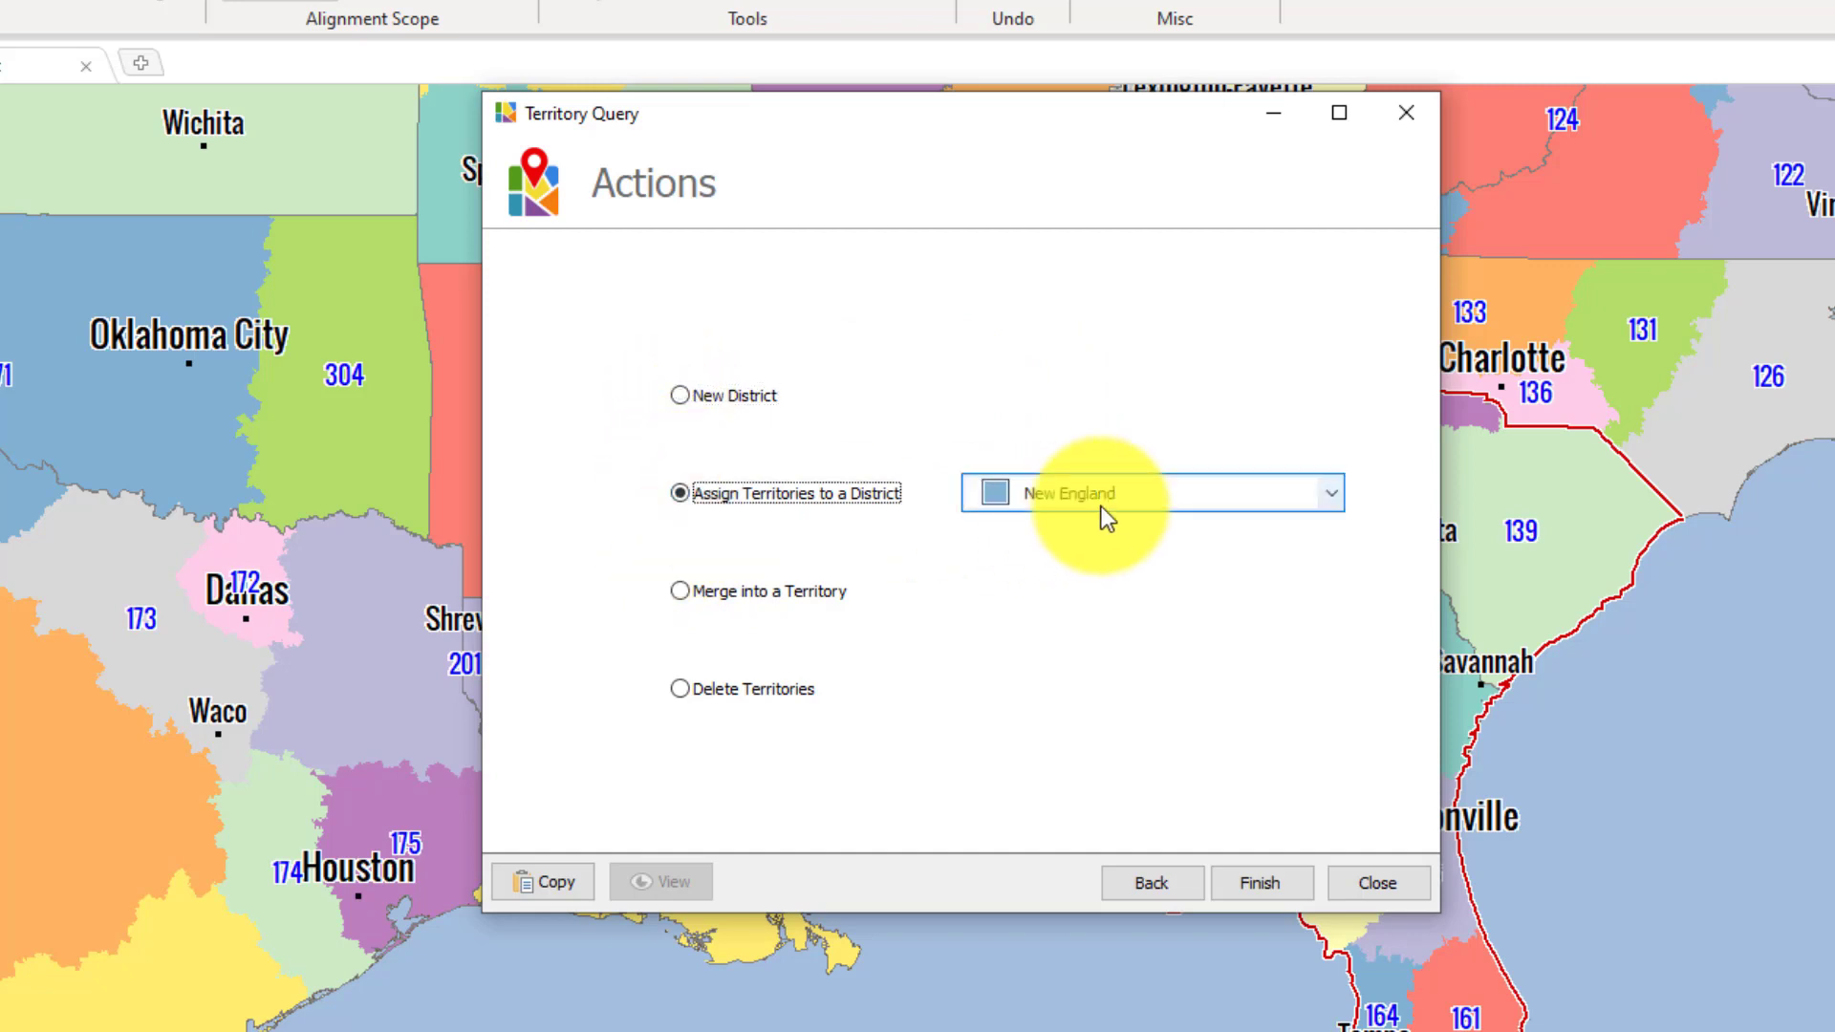
{"action": "left_click", "coordinate": [1189, 499]}
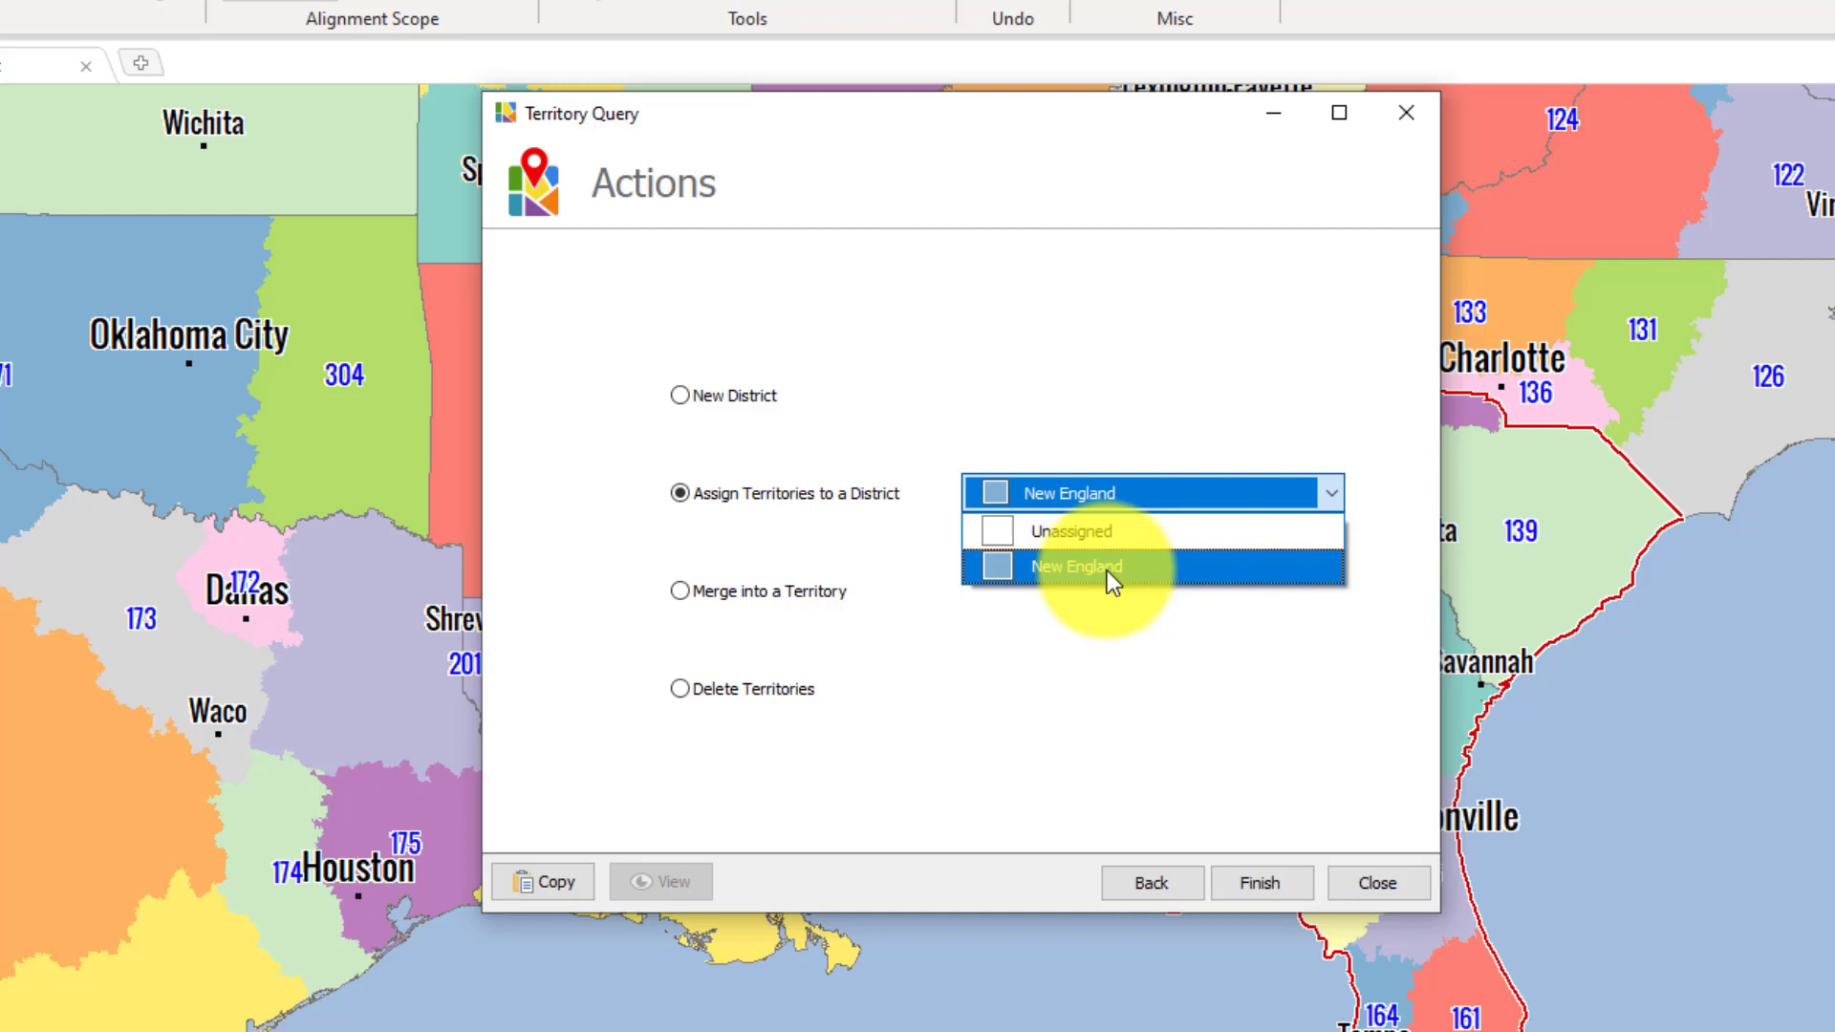
{"action": "left_click", "coordinate": [678, 398]}
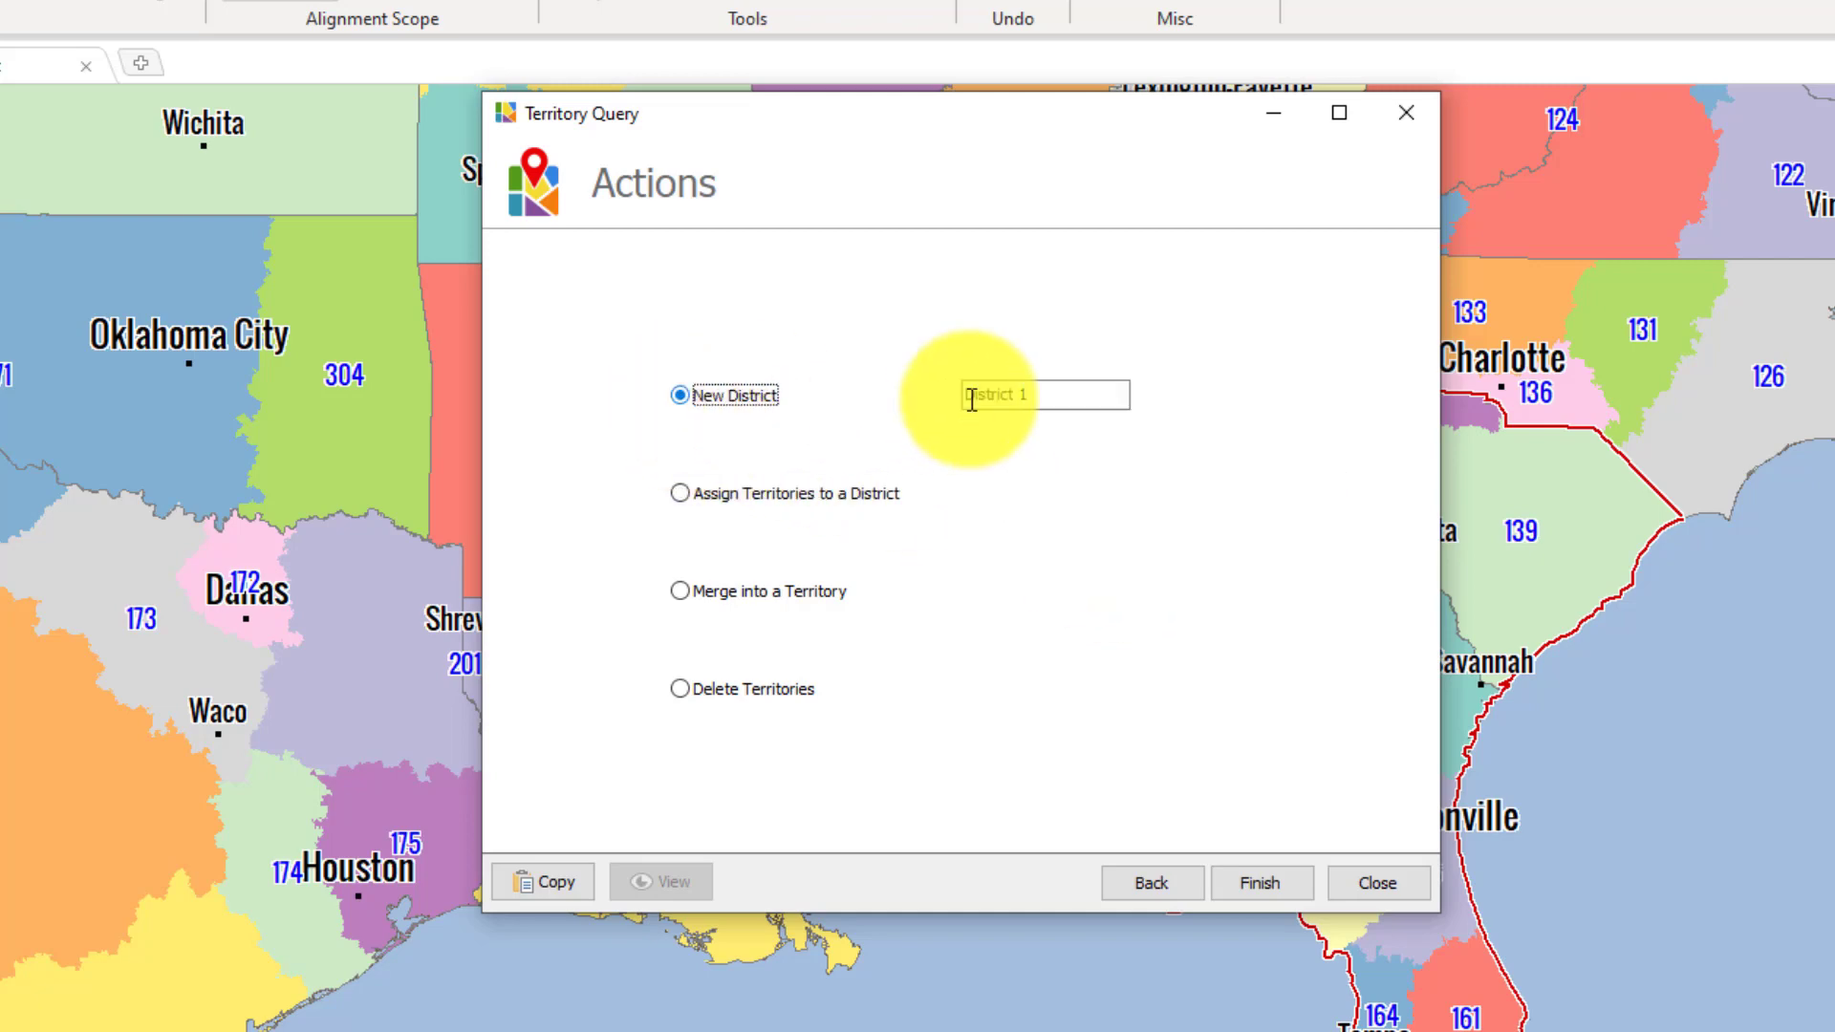
{"action": "left_click_drag", "start_coordinate": [1052, 398], "coordinate": [869, 369]}
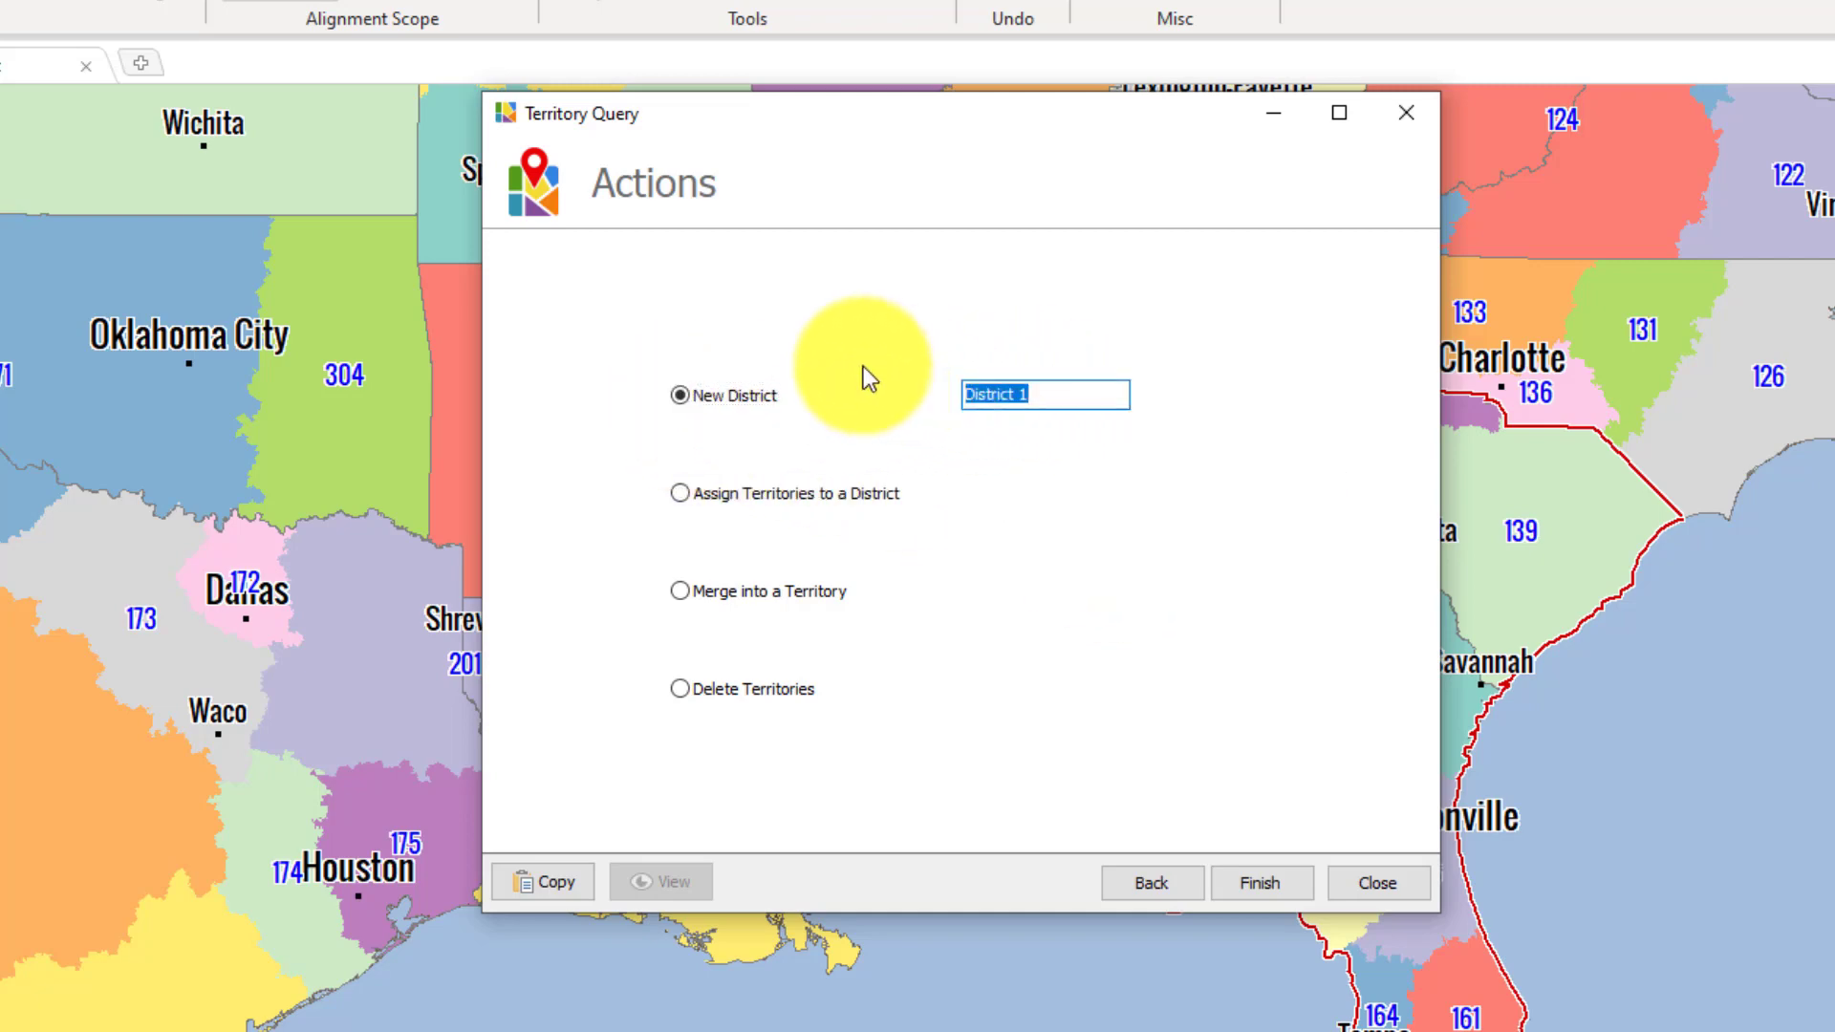
{"action": "type", "text": "Southeast"}
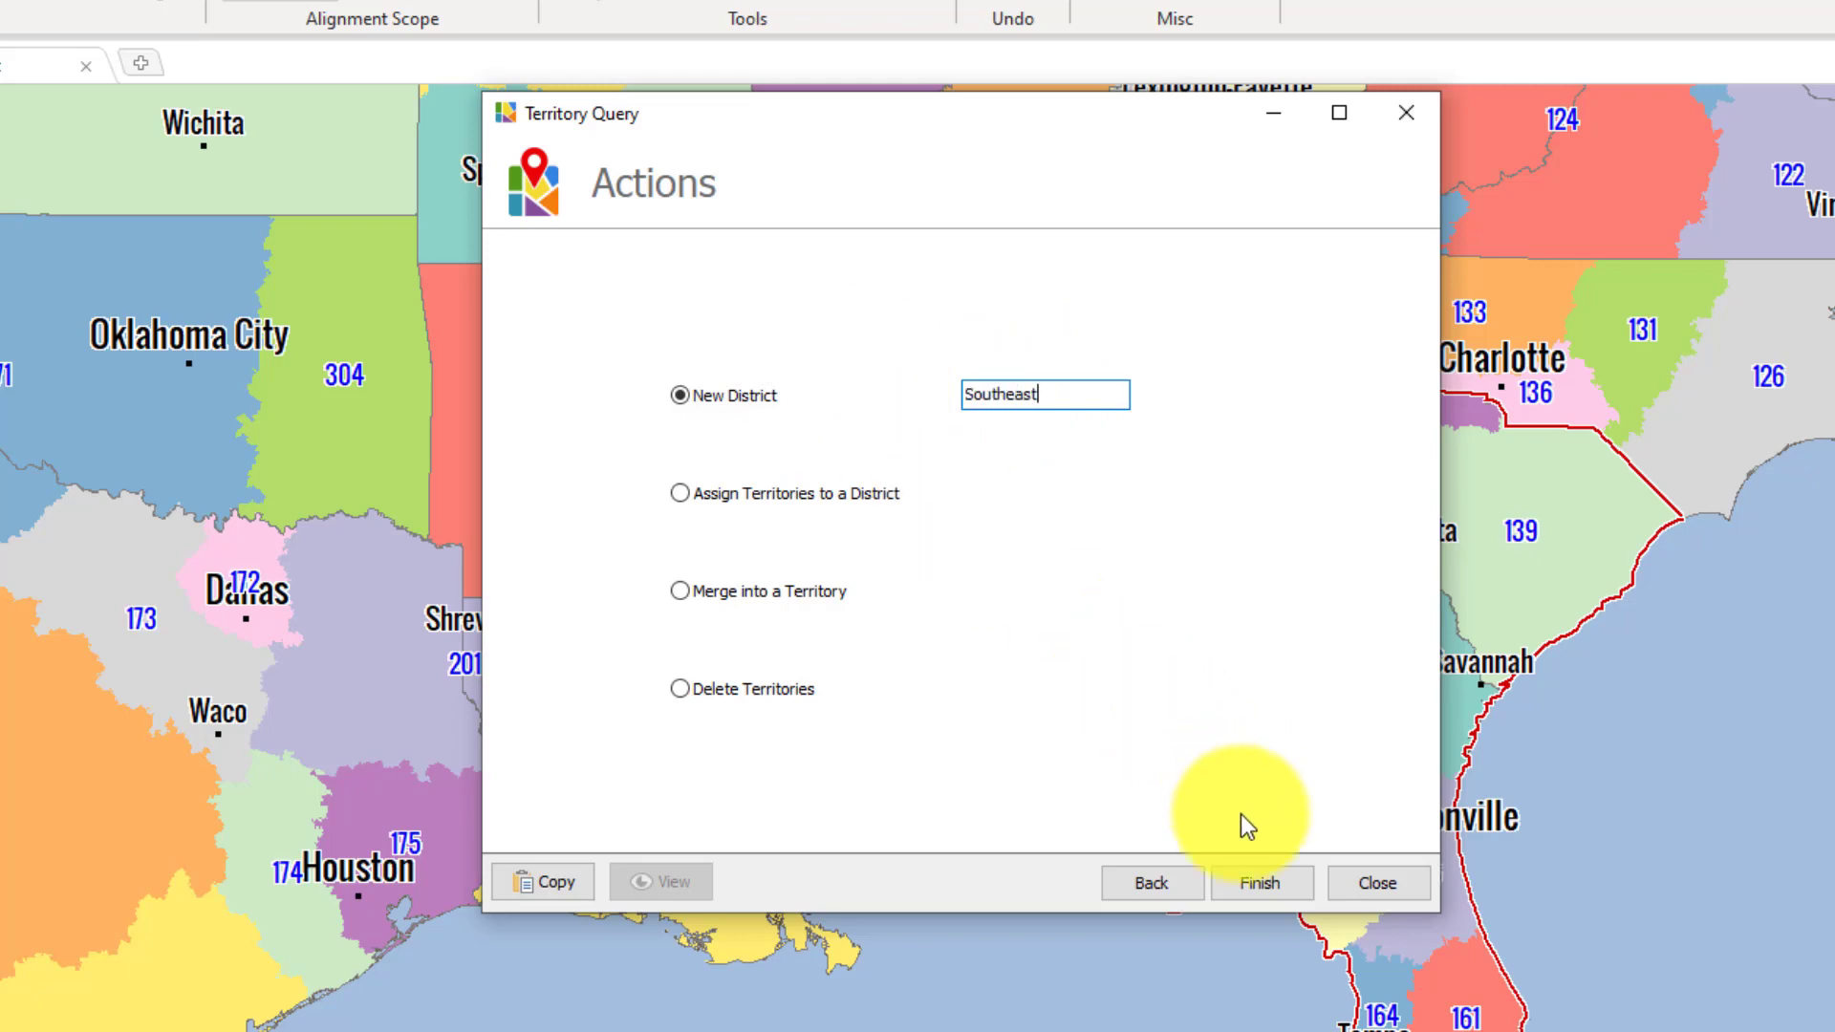
{"action": "left_click", "coordinate": [1243, 879]}
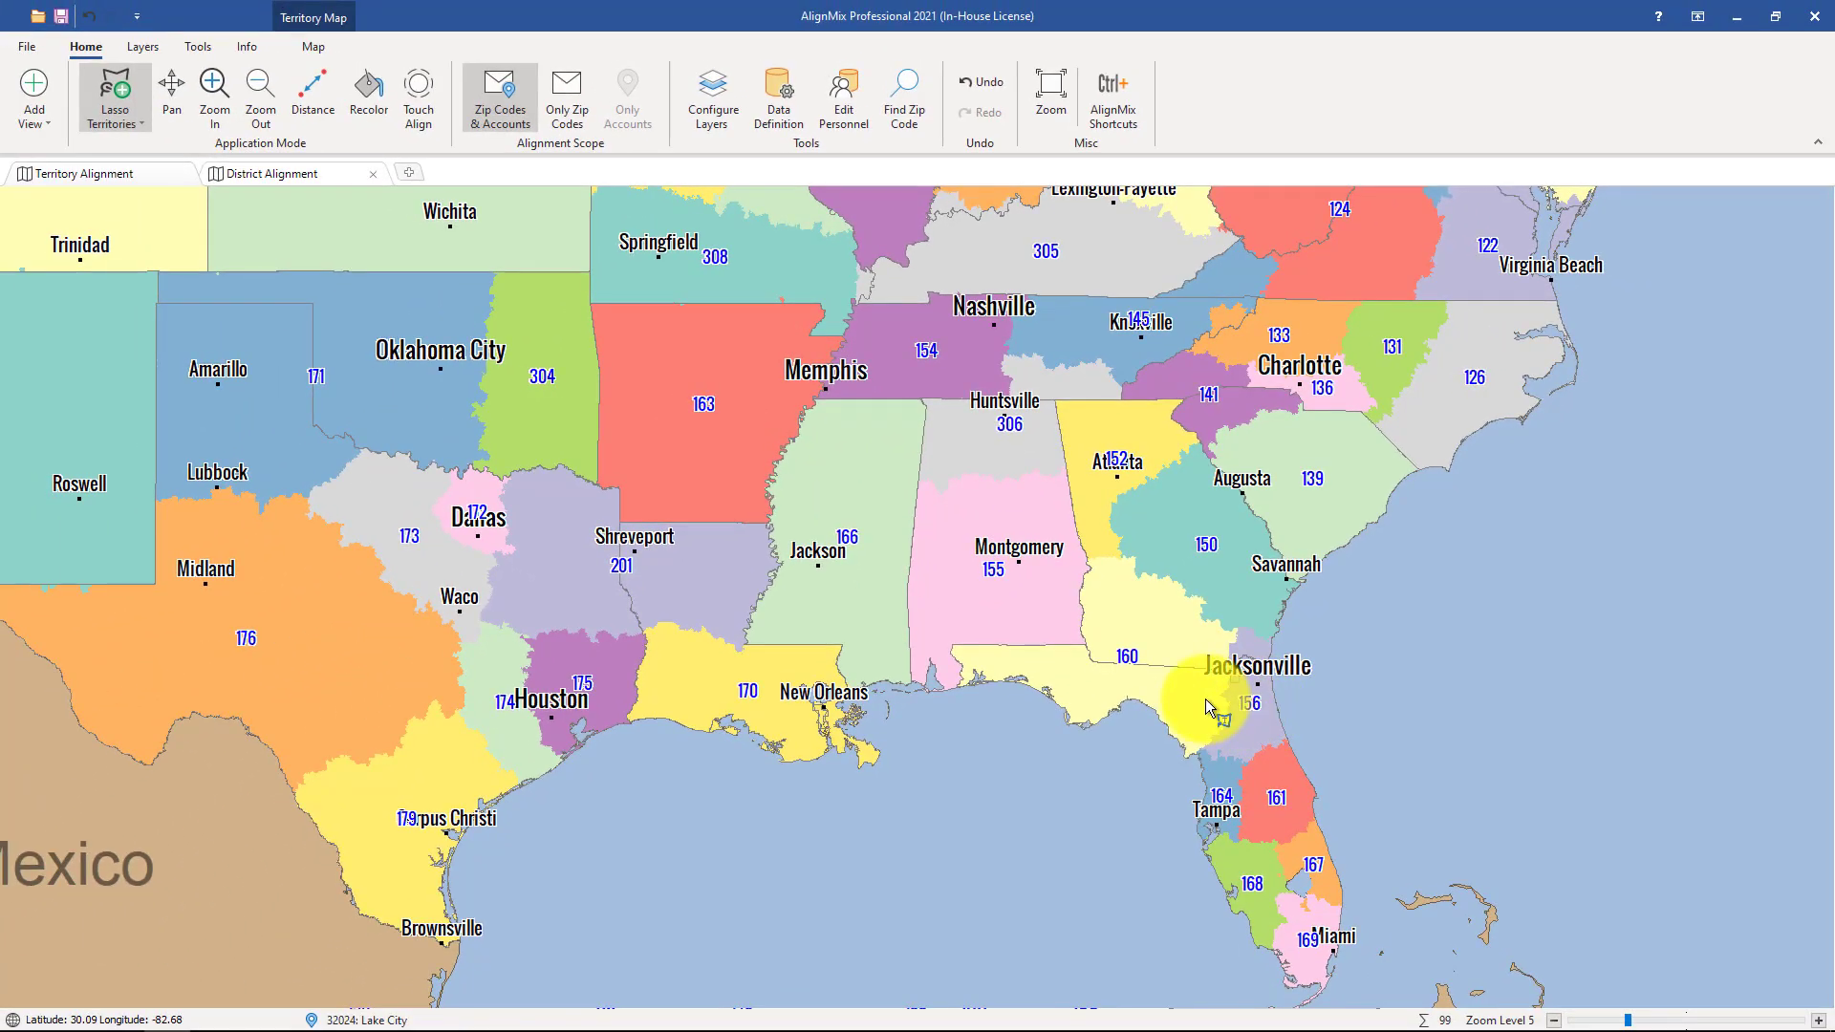
Check the district assignment in the properties of territory 160 (Tallahassee).
{"action": "left_click", "coordinate": [1150, 661]}
{"action": "right_click", "coordinate": [1150, 662]}
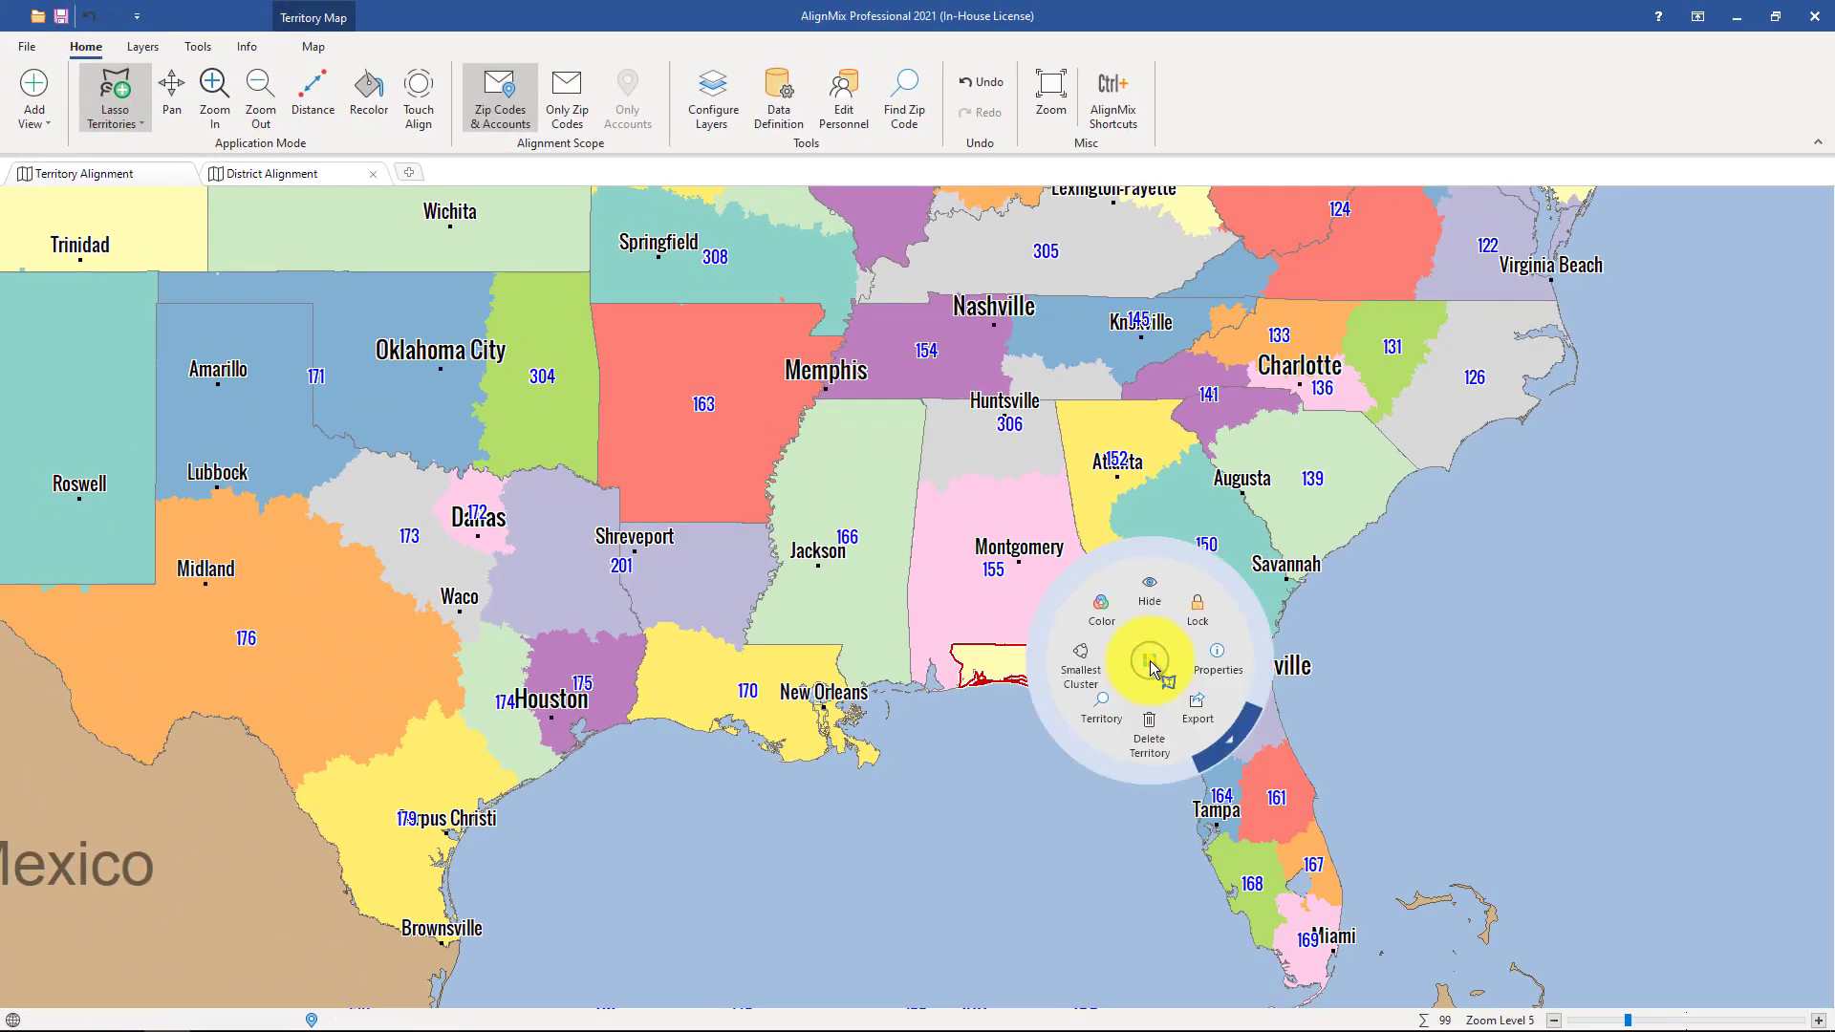
{"action": "left_click", "coordinate": [1195, 654]}
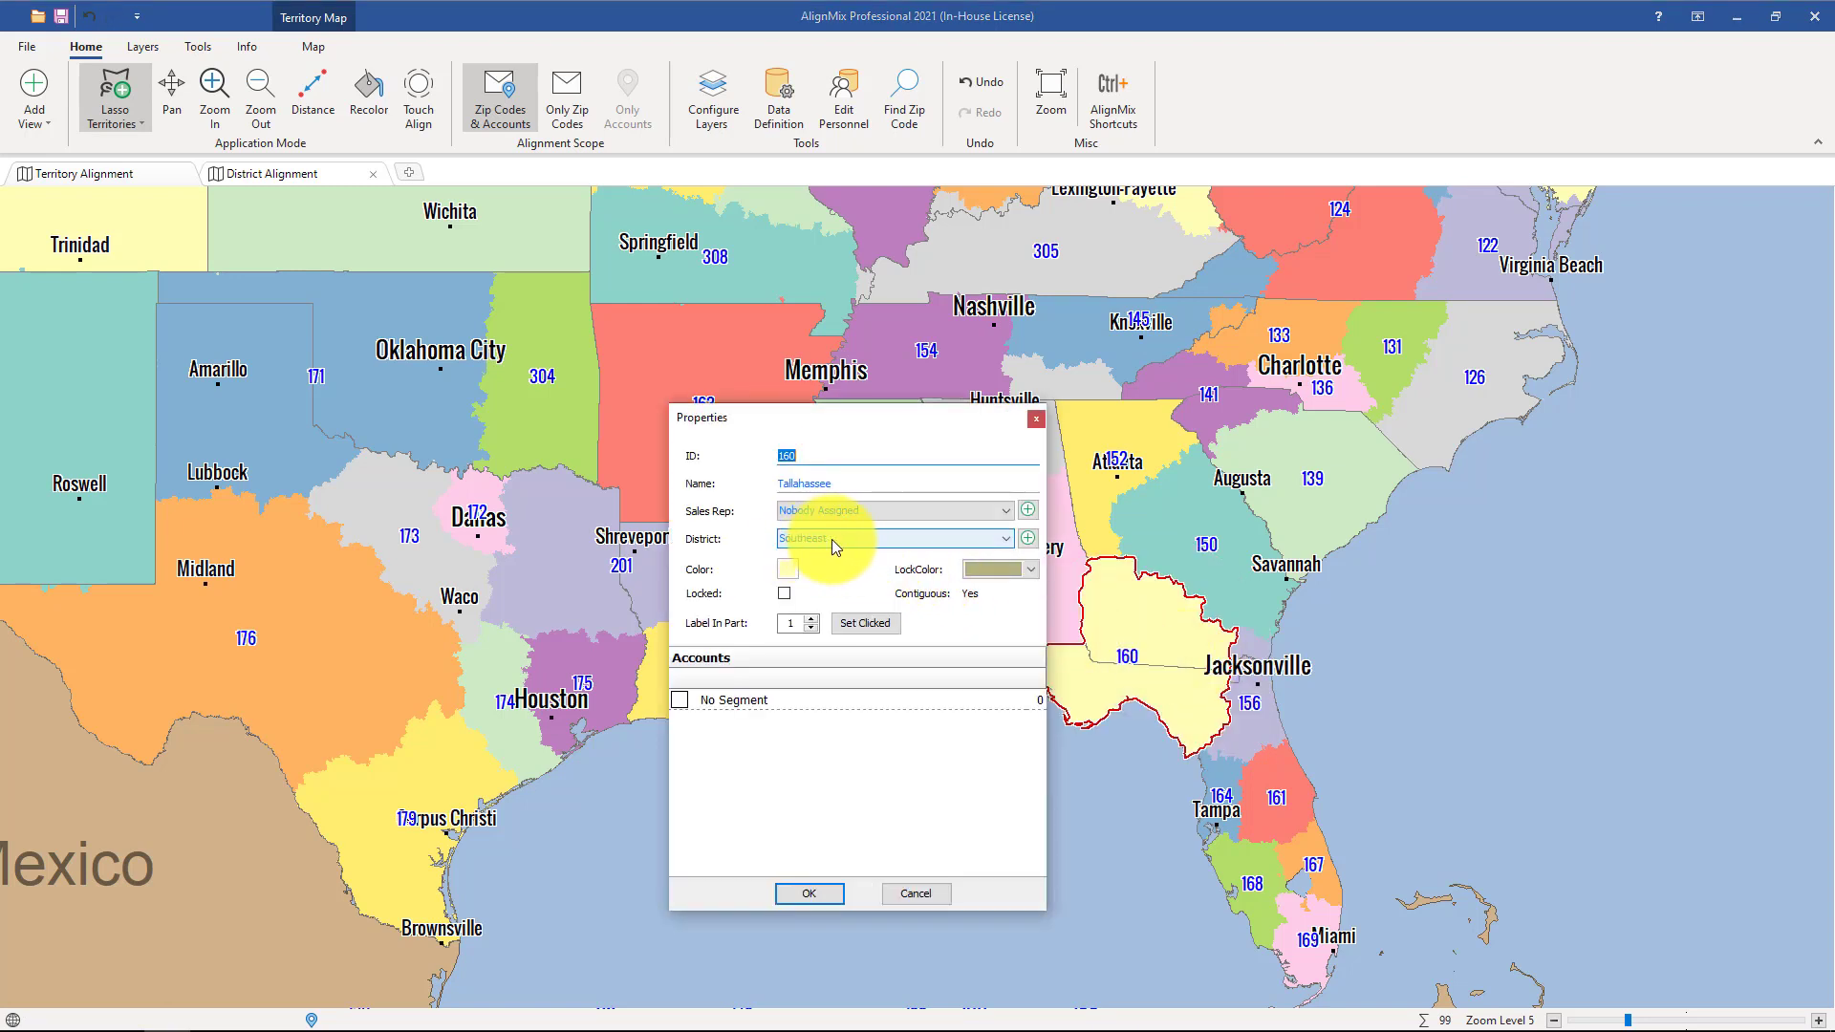
{"action": "left_click", "coordinate": [808, 894]}
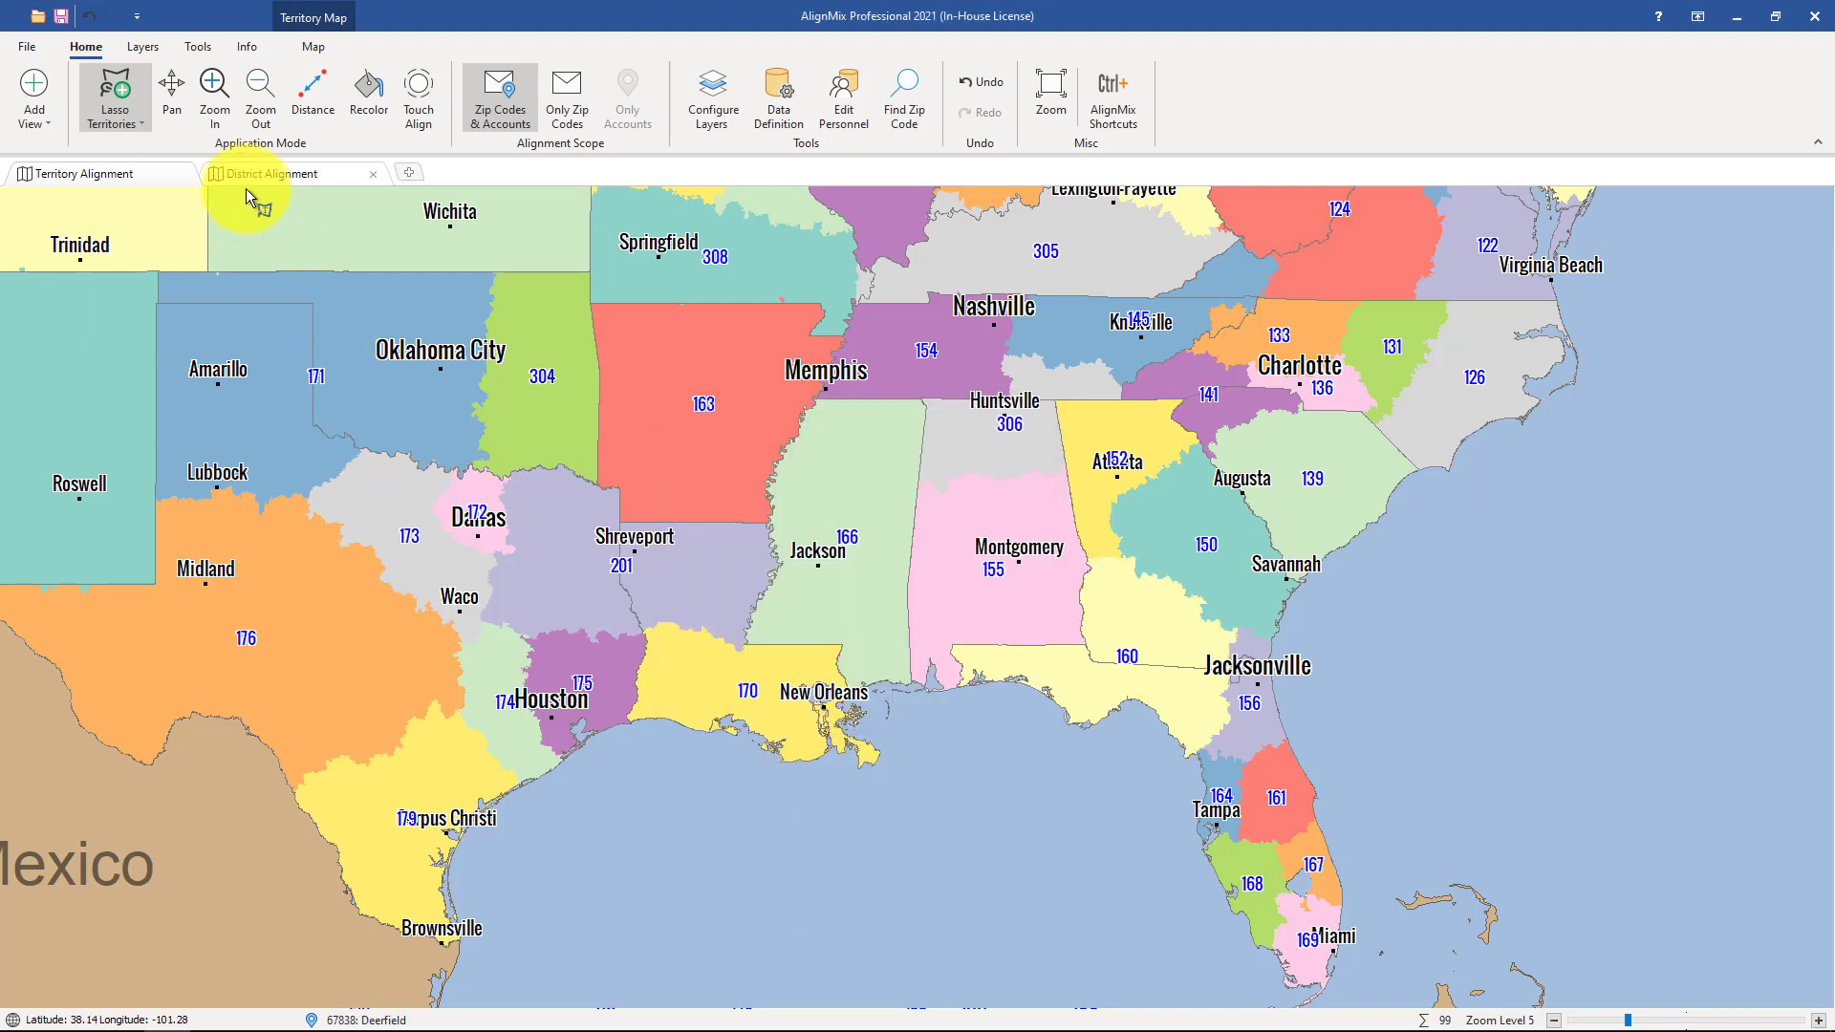
View the Southeast district on the district map along with the New England district.
{"action": "left_click", "coordinate": [272, 174]}
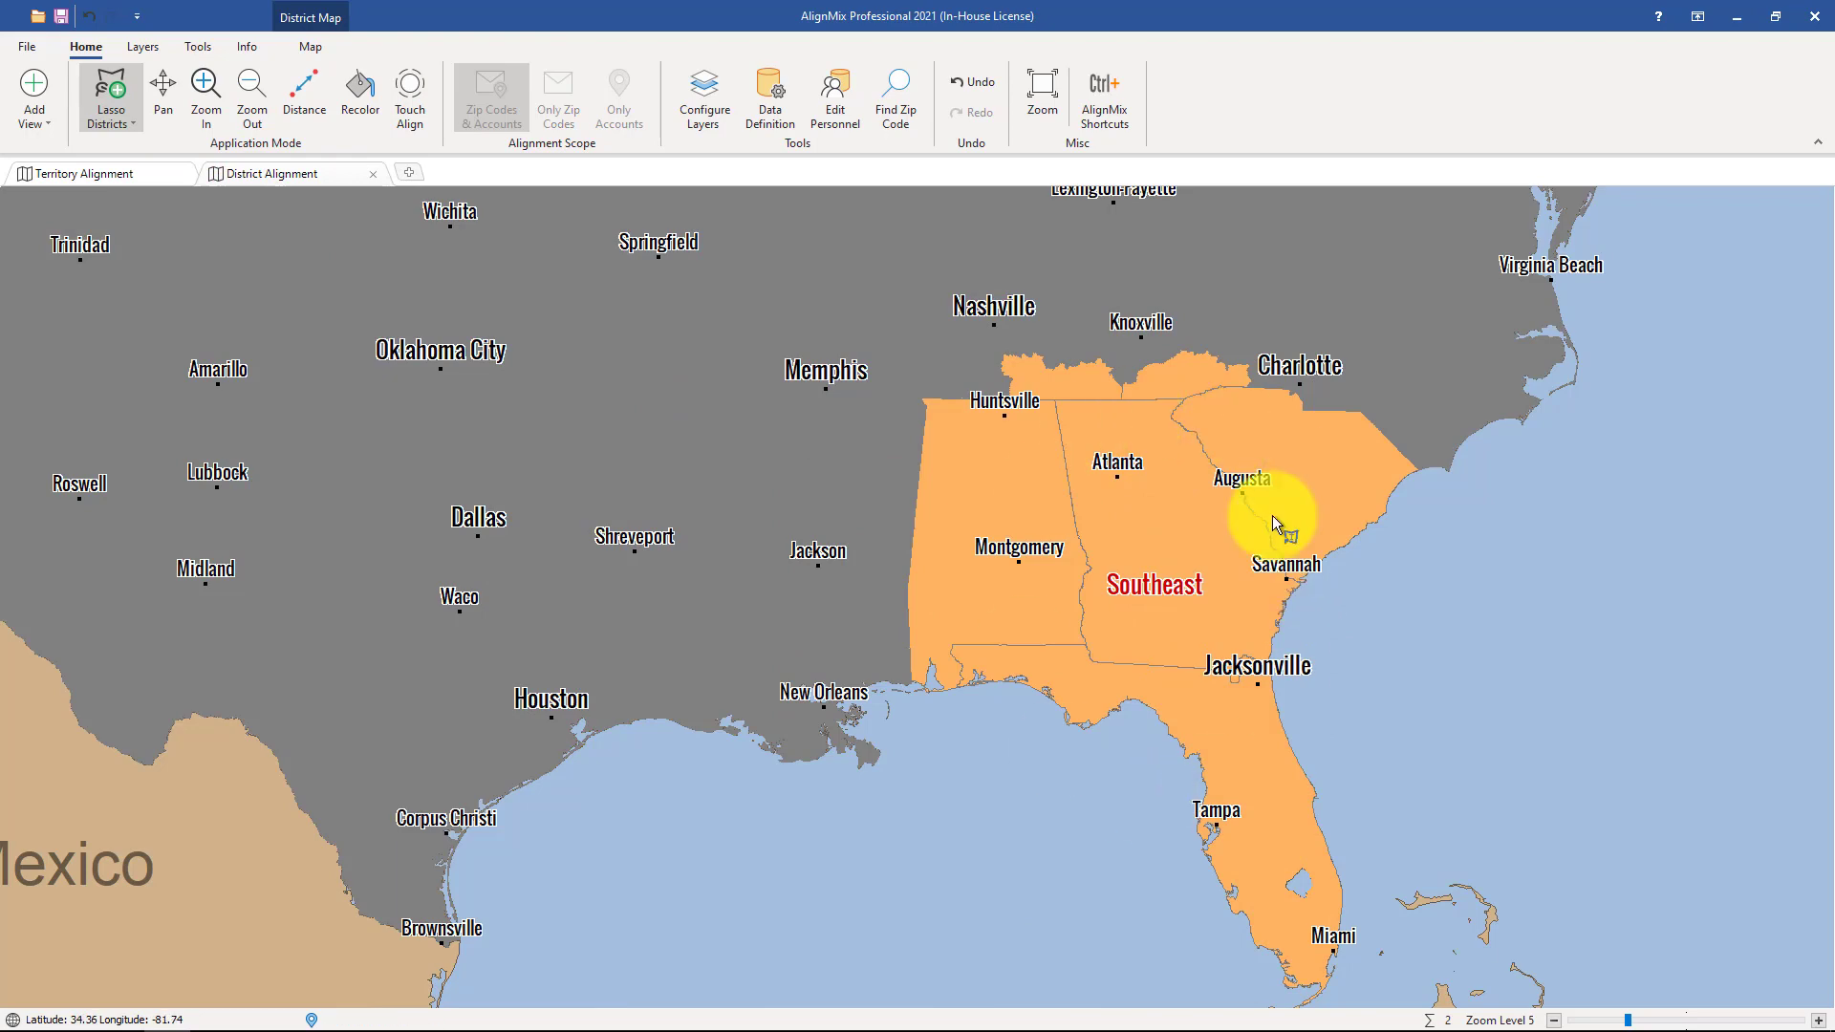
{"action": "scroll", "coordinate": [1197, 623], "scroll_direction": "down", "scroll_amount": 2}
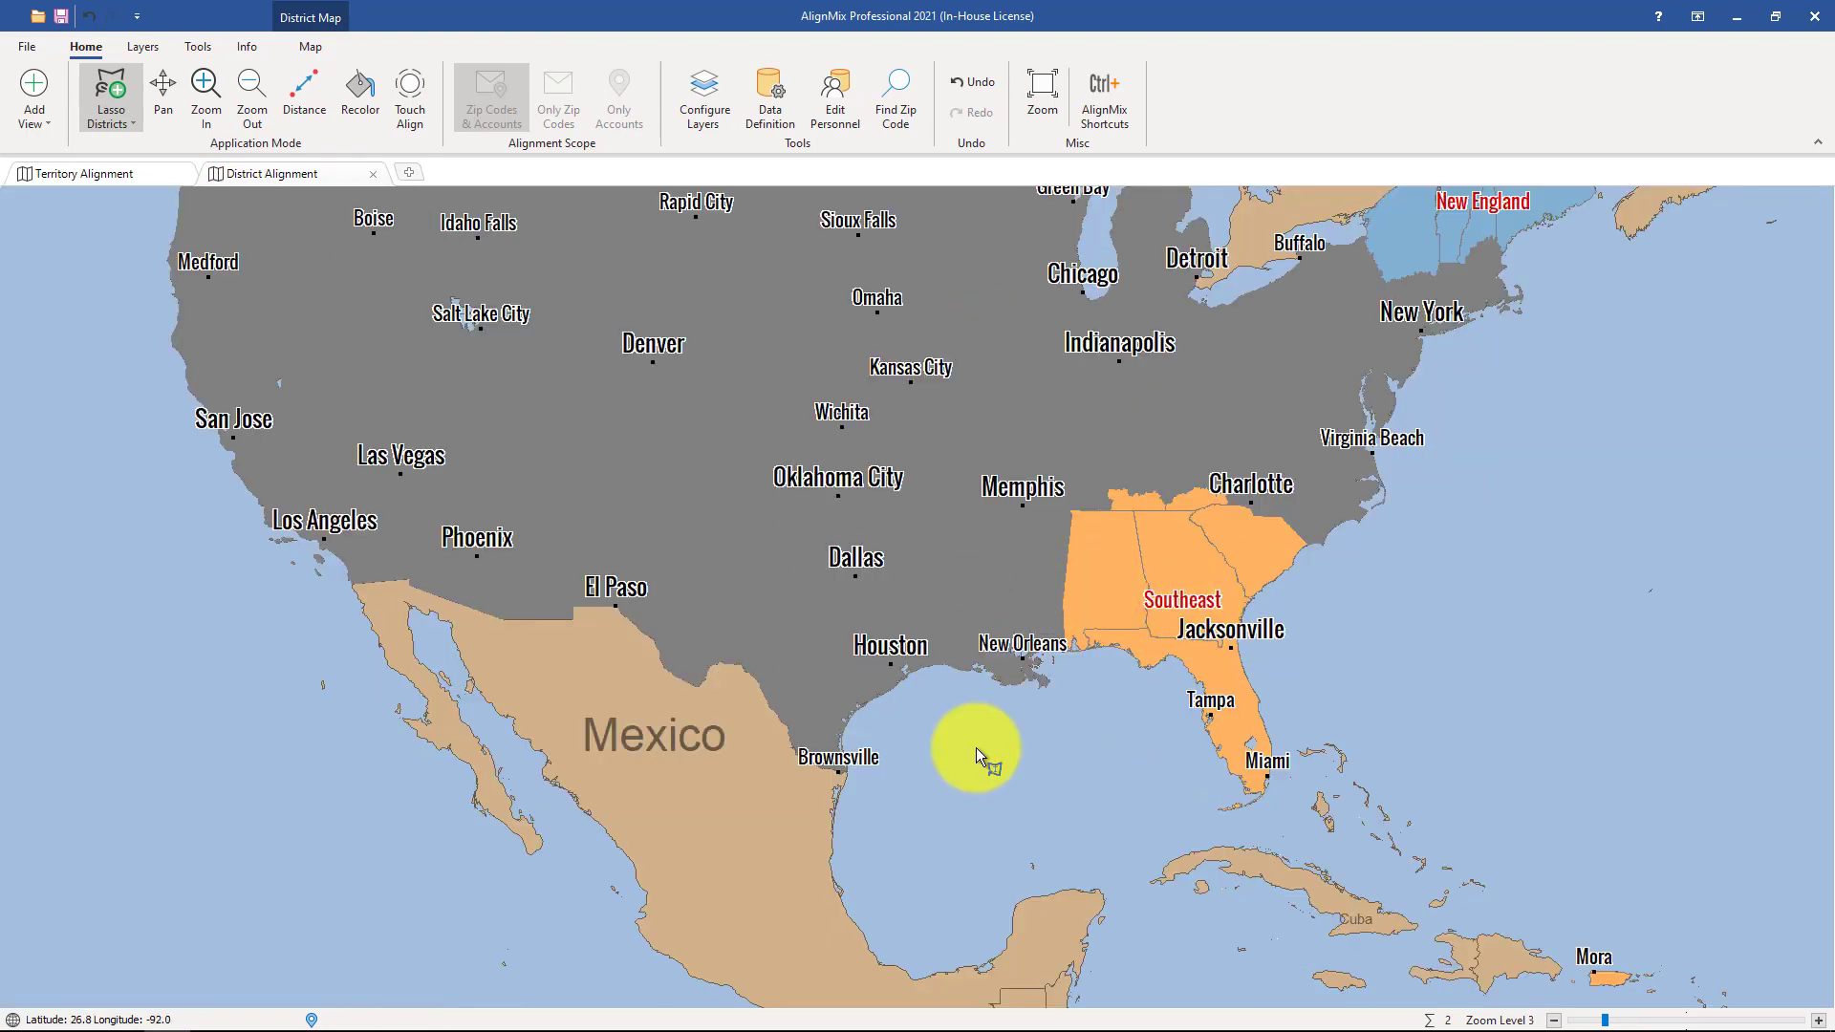
{"action": "scroll", "coordinate": [897, 580], "scroll_direction": "up", "scroll_amount": 2}
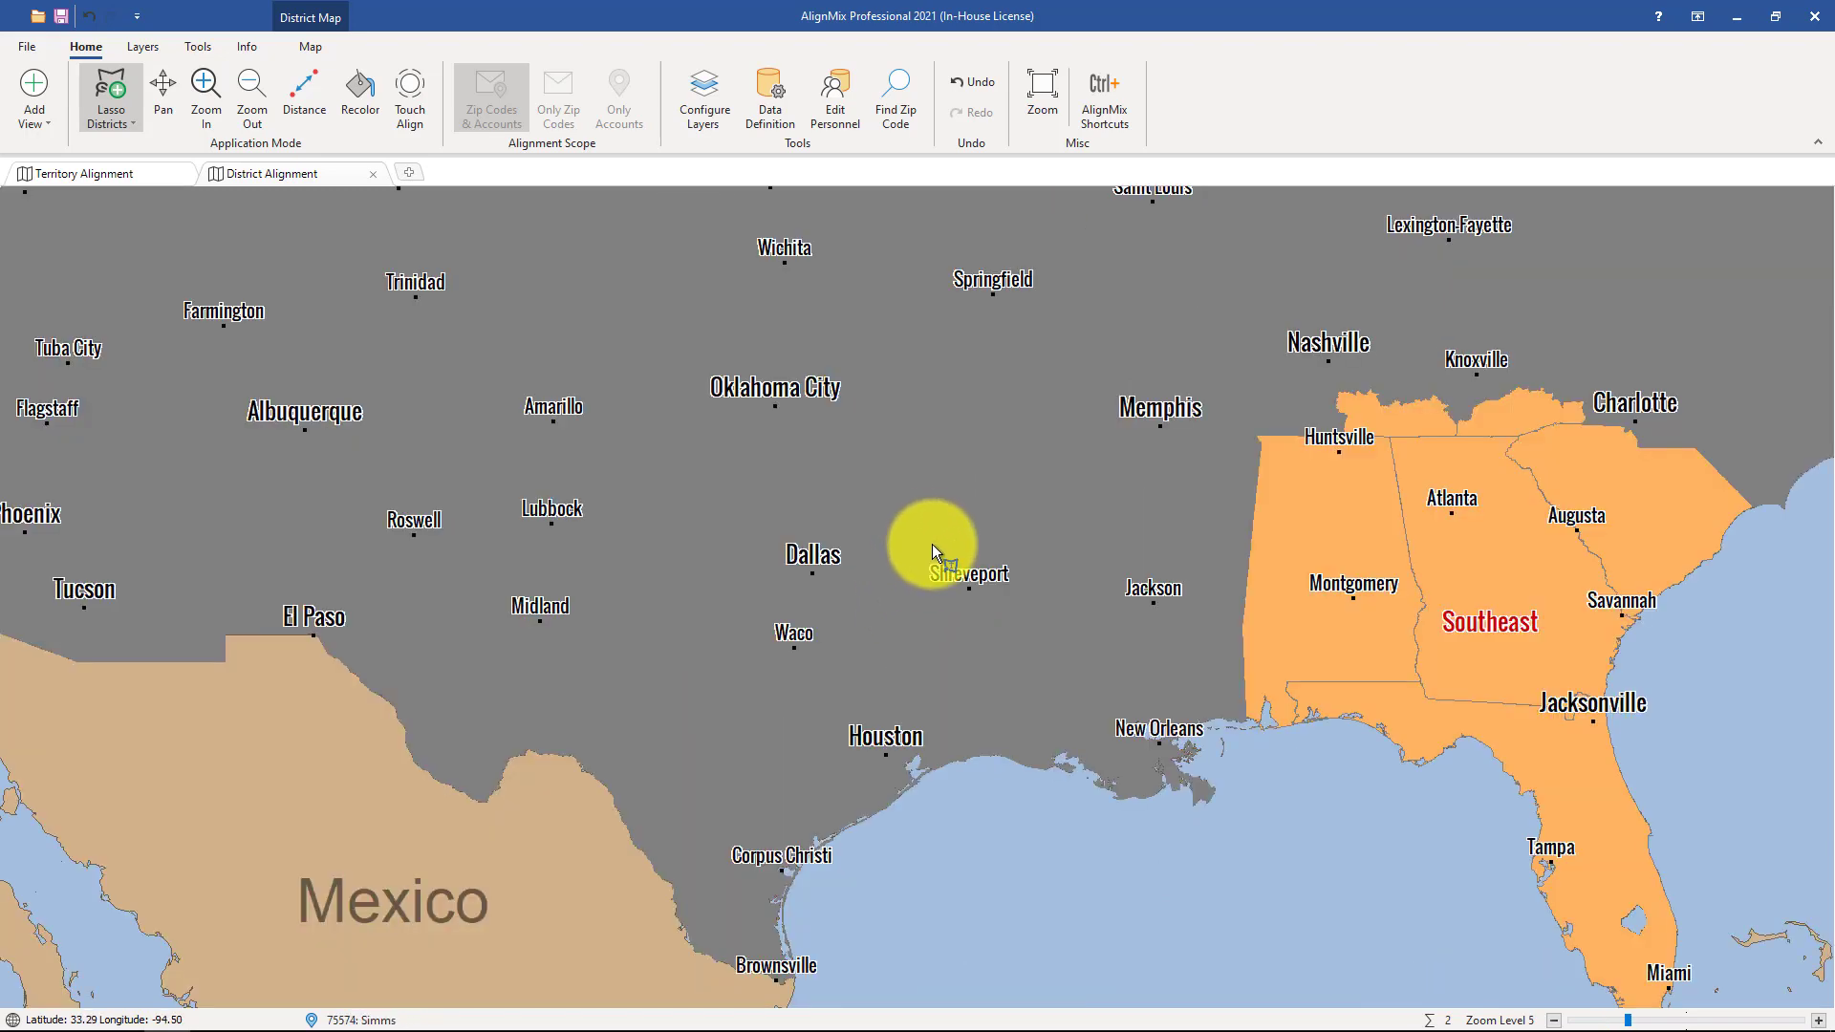
Make the territory boundaries visible on the district map in red, appearing from zoom level 0.
{"action": "left_click", "coordinate": [727, 113]}
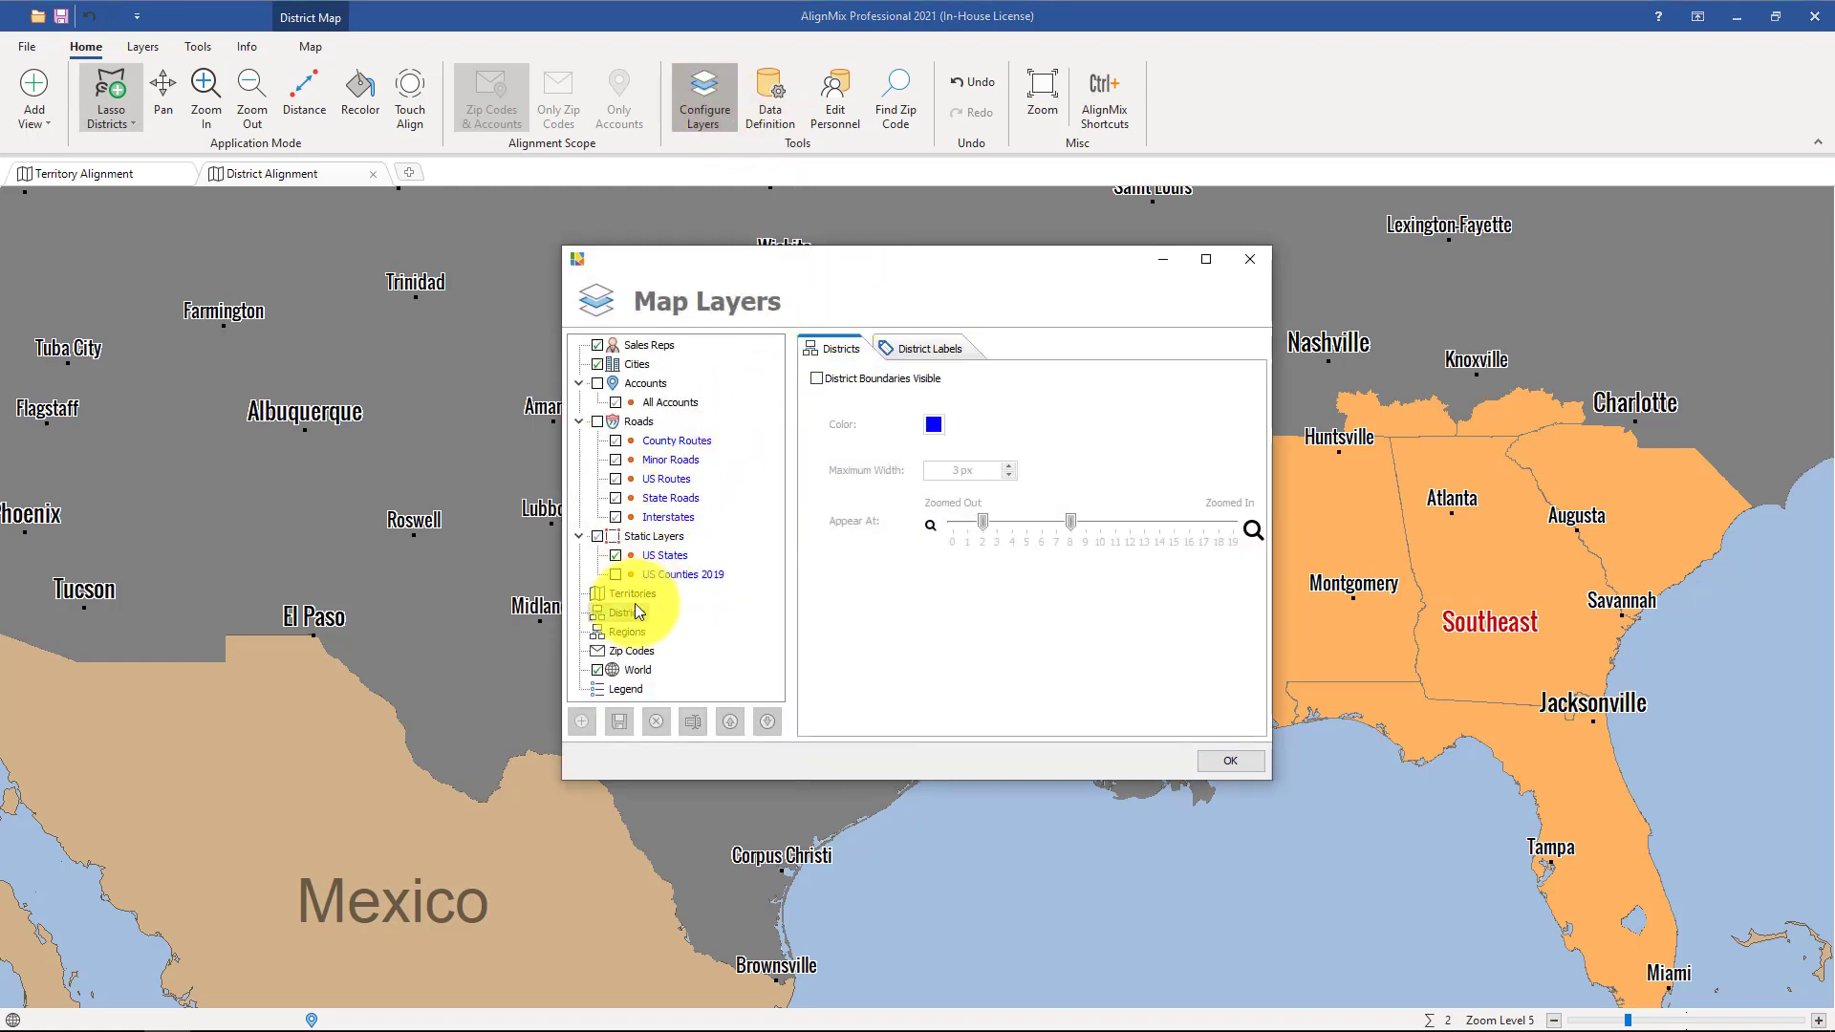
{"action": "left_click", "coordinate": [637, 595]}
{"action": "left_click", "coordinate": [945, 353]}
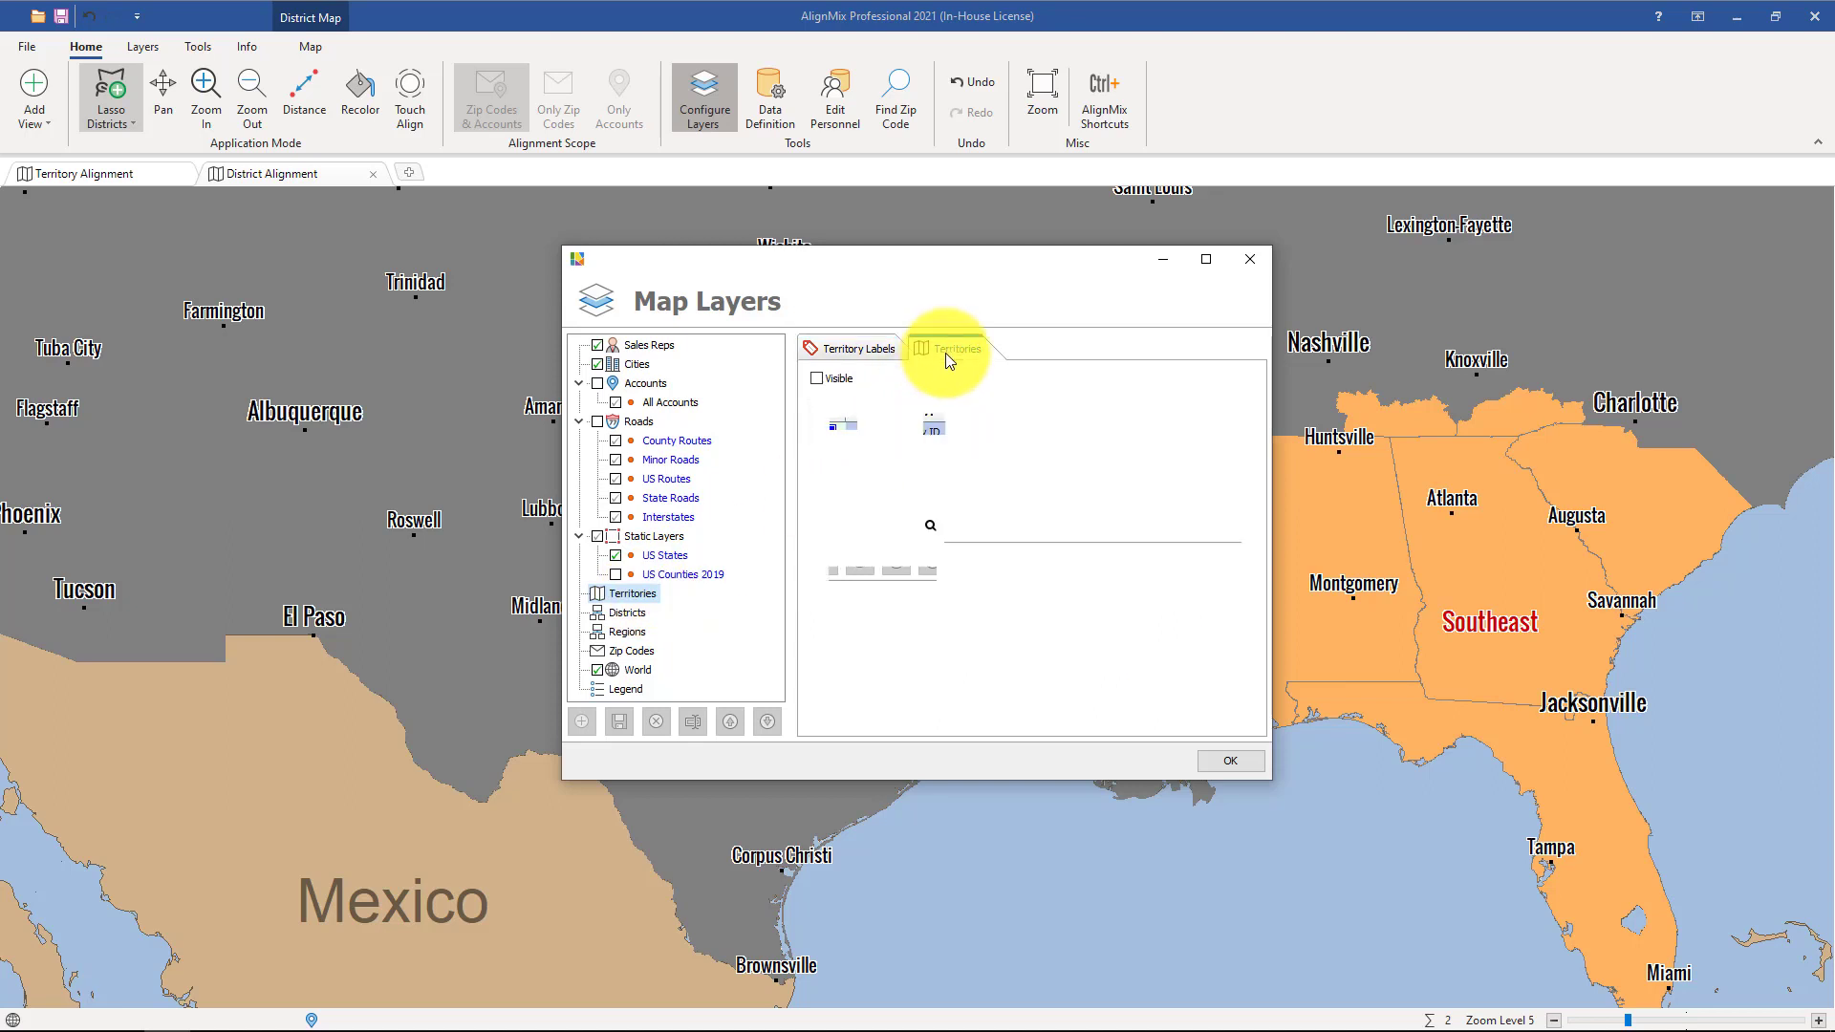
{"action": "left_click", "coordinate": [816, 380]}
{"action": "left_click", "coordinate": [935, 427]}
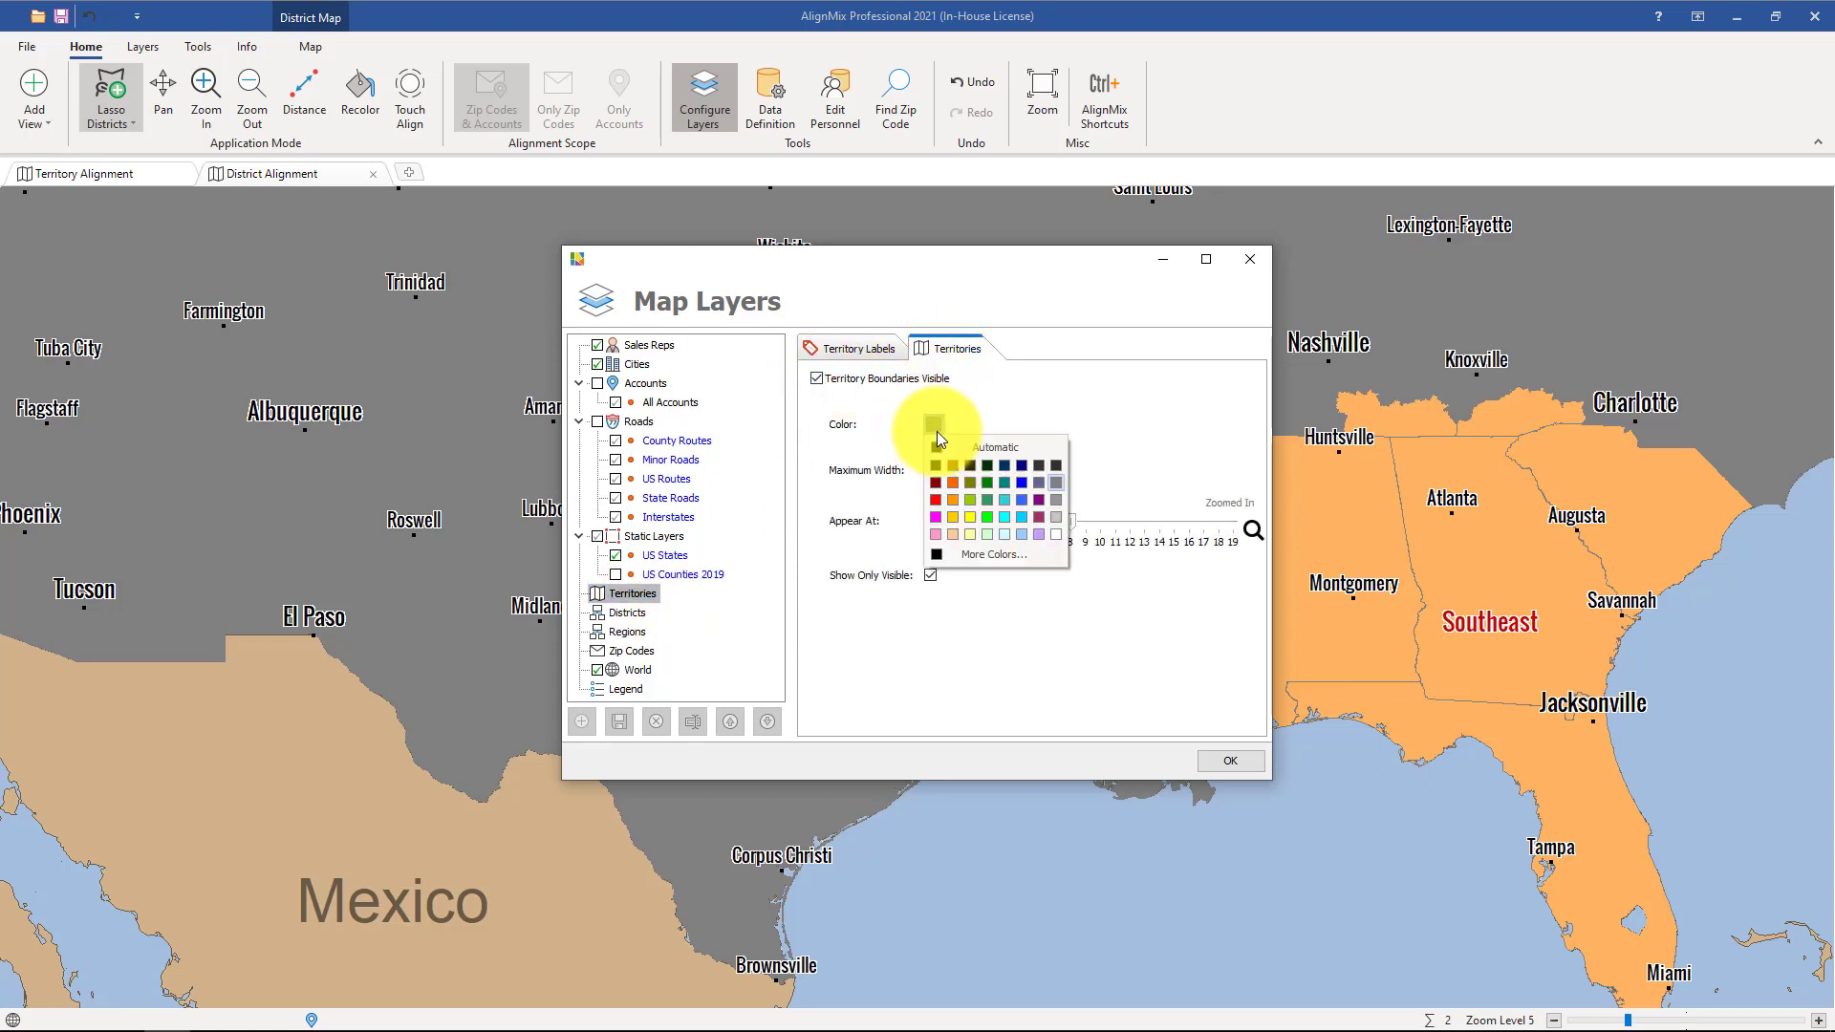
{"action": "left_click", "coordinate": [937, 504]}
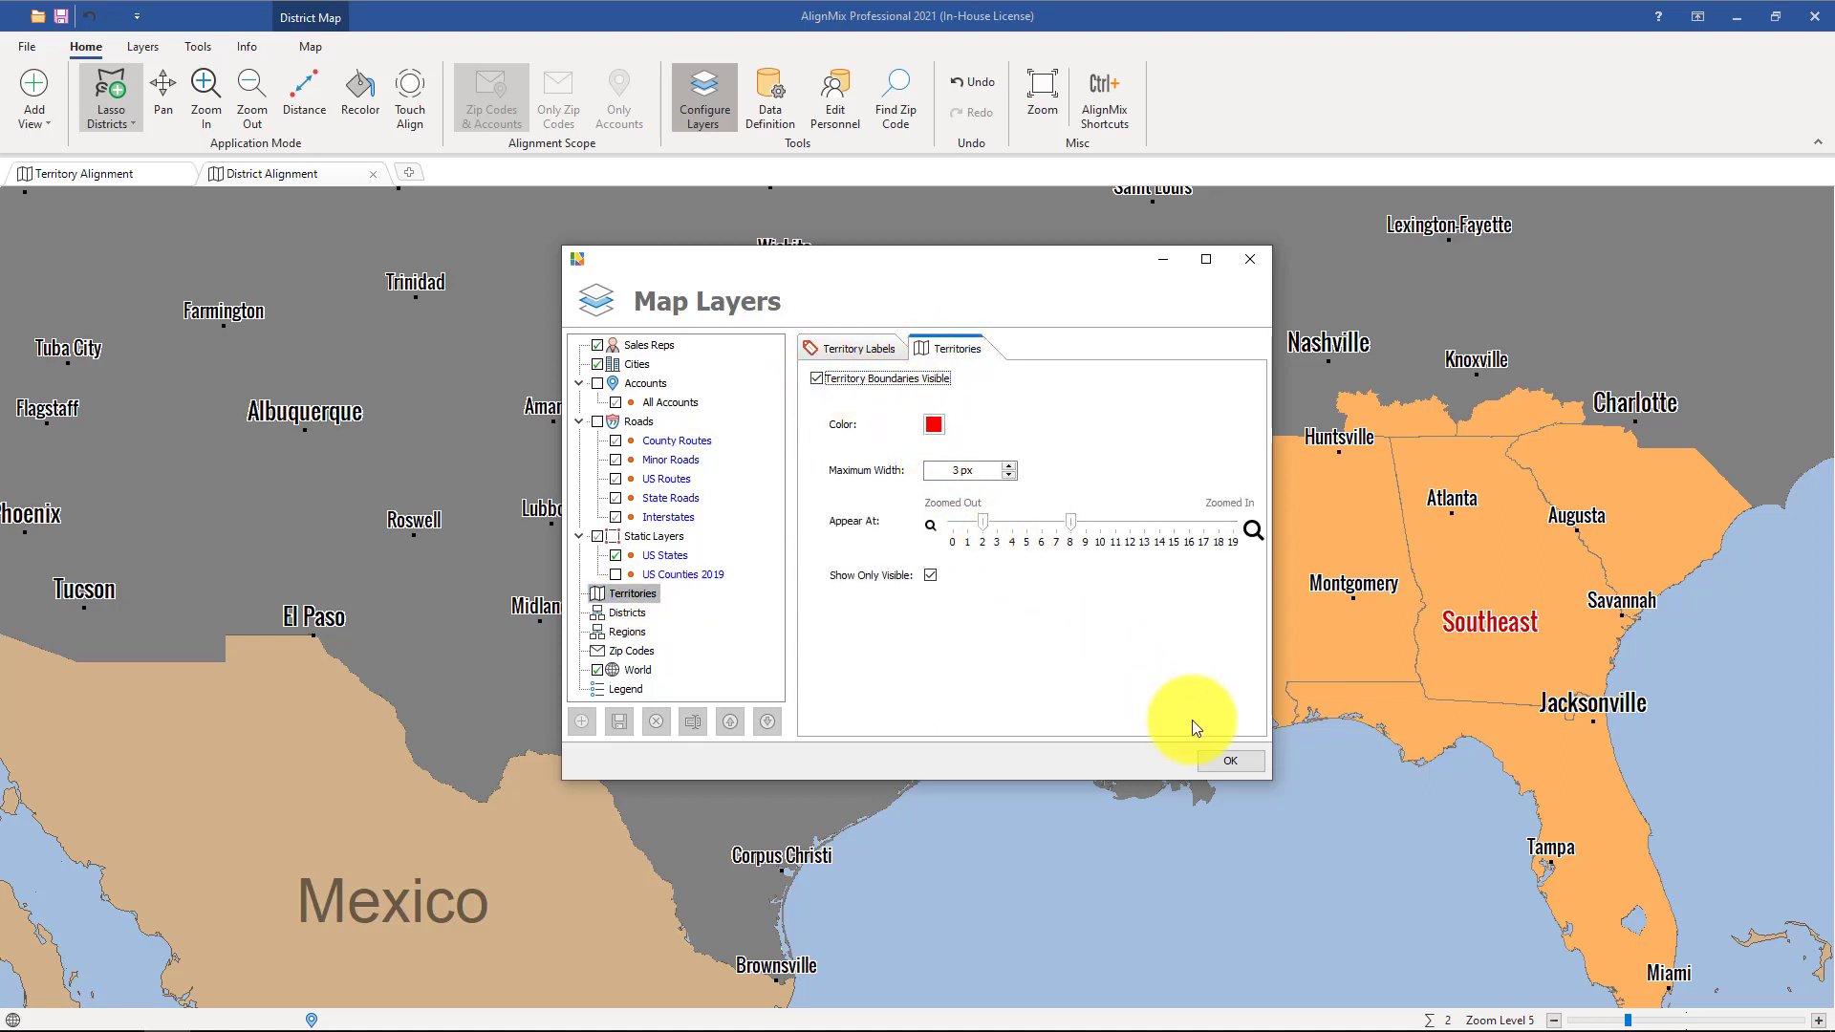
{"action": "left_click_drag", "start_coordinate": [979, 526], "coordinate": [936, 519]}
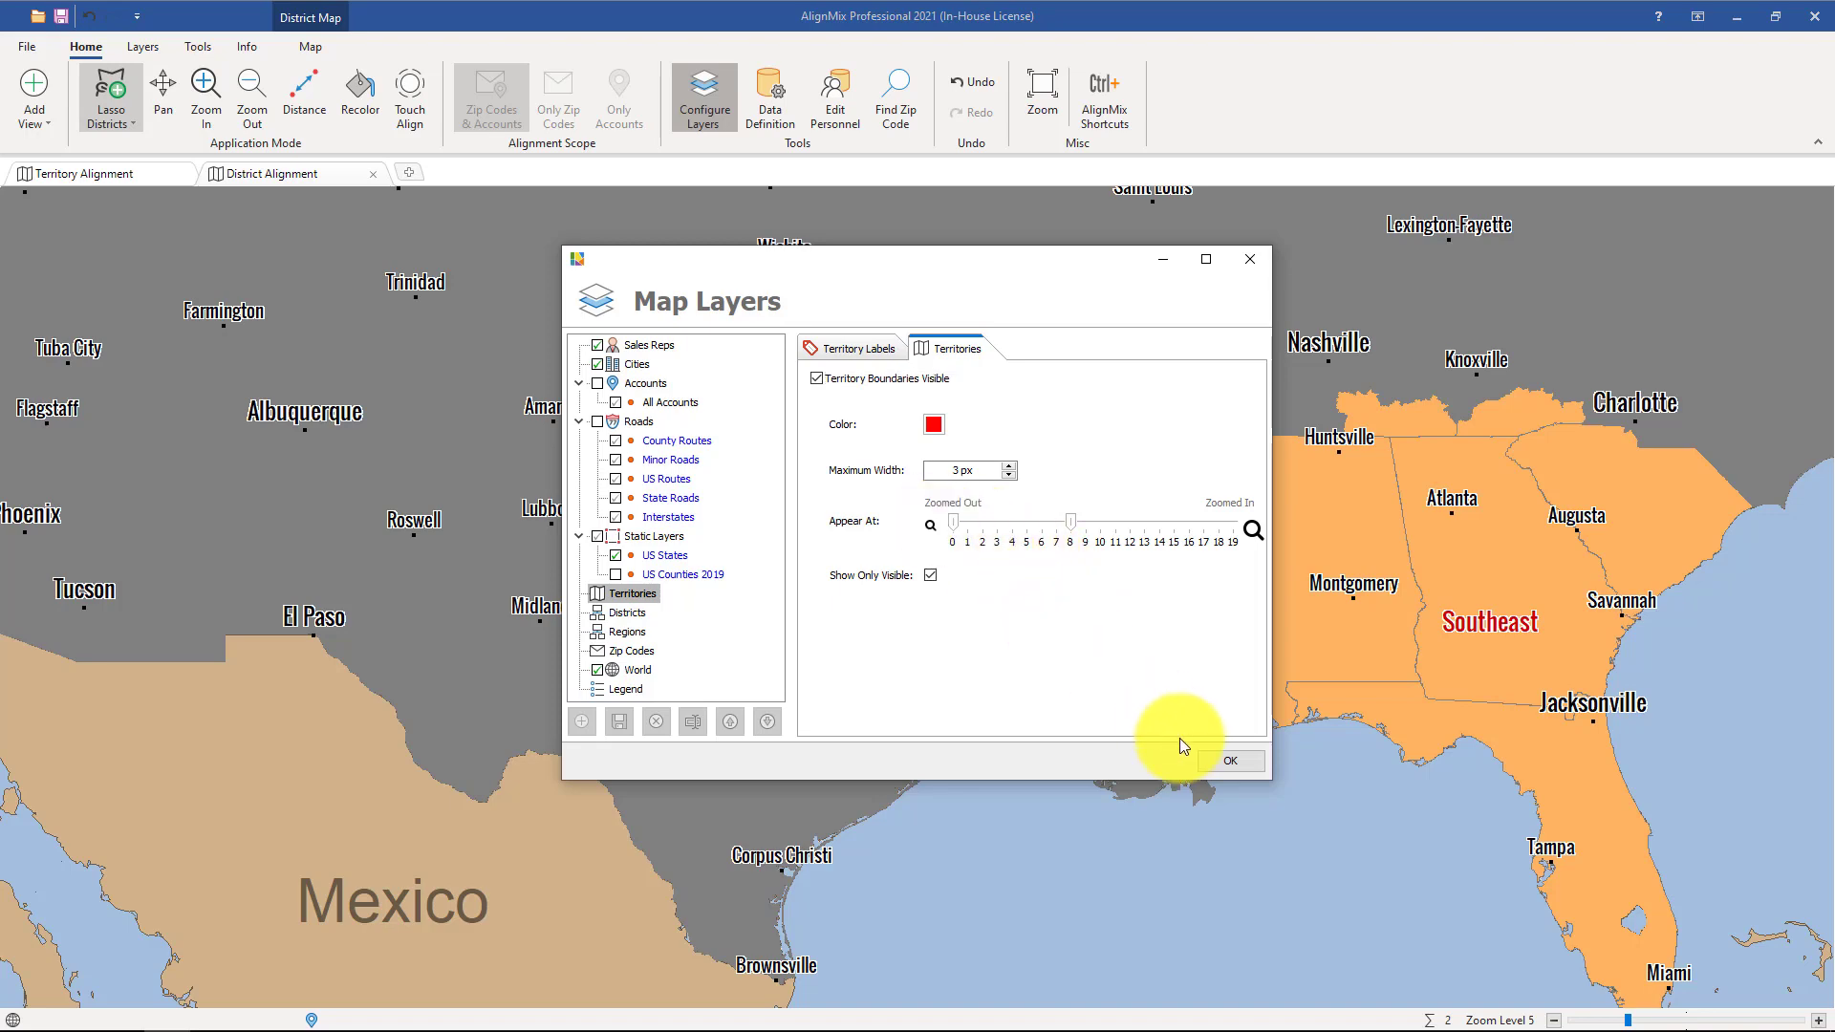
{"action": "left_click", "coordinate": [1228, 763]}
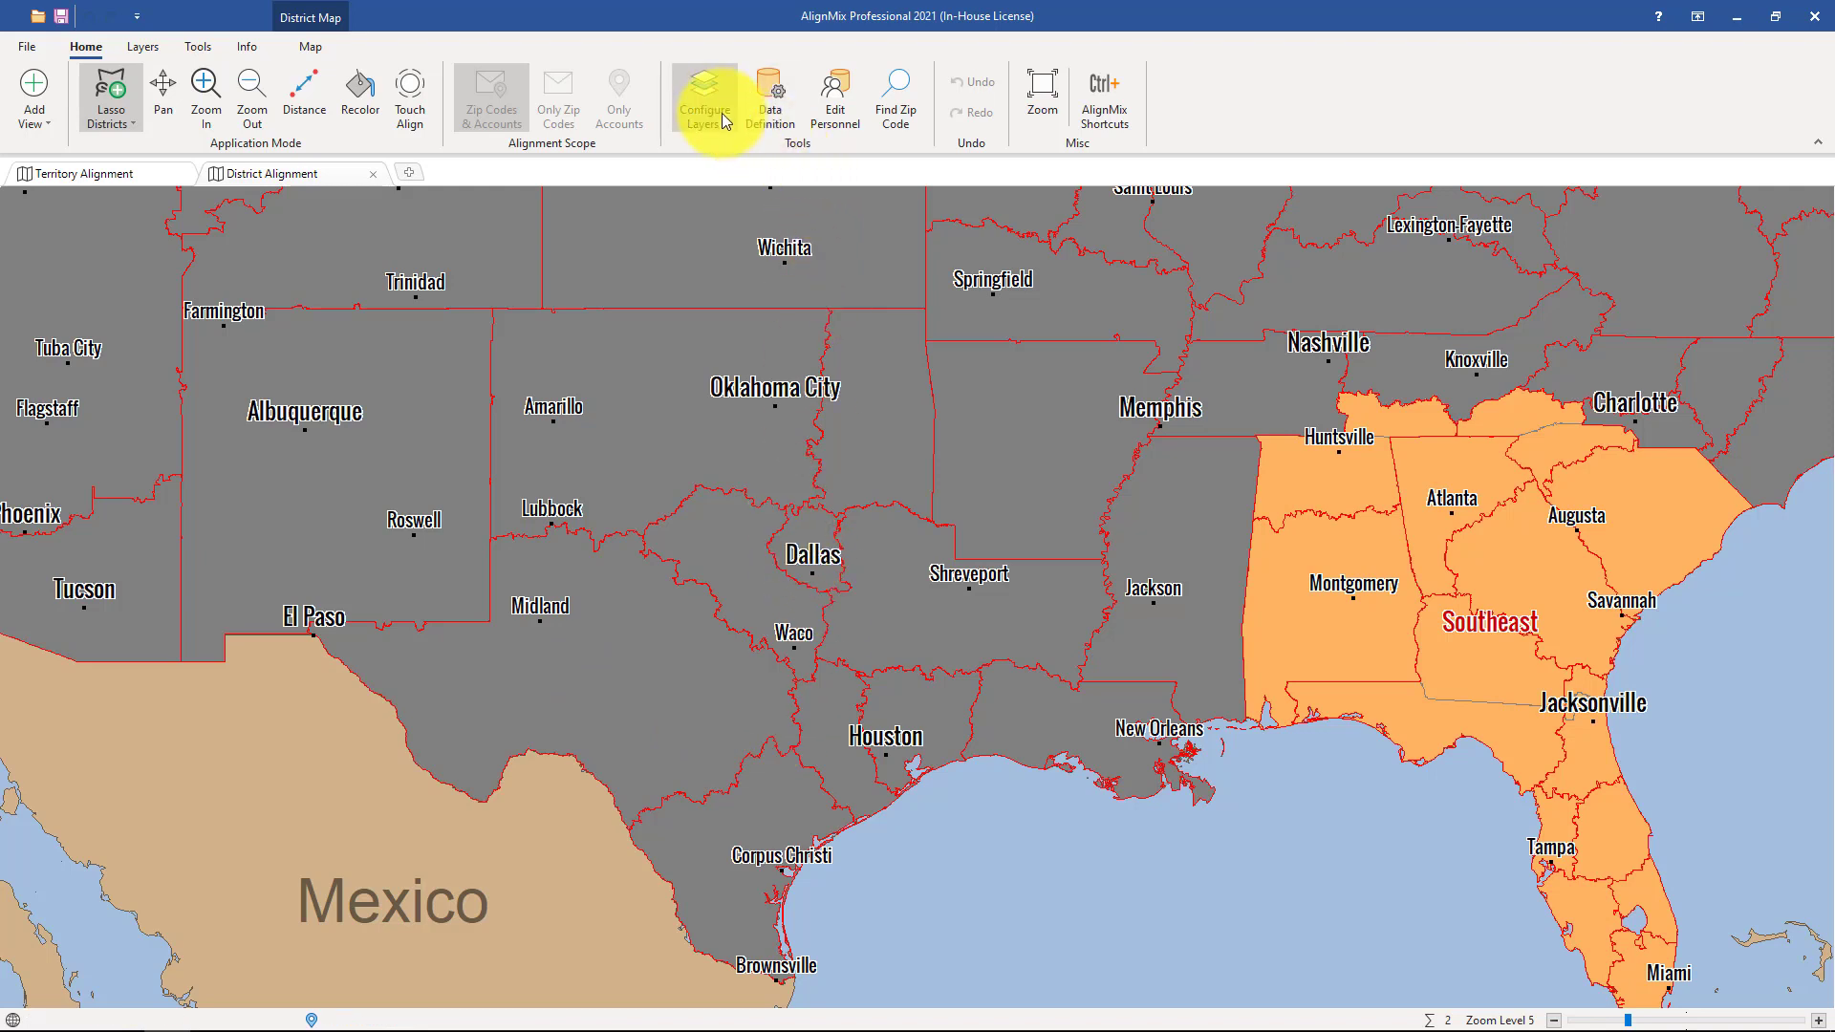
Use Touch Align to paint the Texas, western Oklahoma and Shreveport territories into a new district, and set its ID and name to Texas.
{"action": "left_click", "coordinate": [413, 96]}
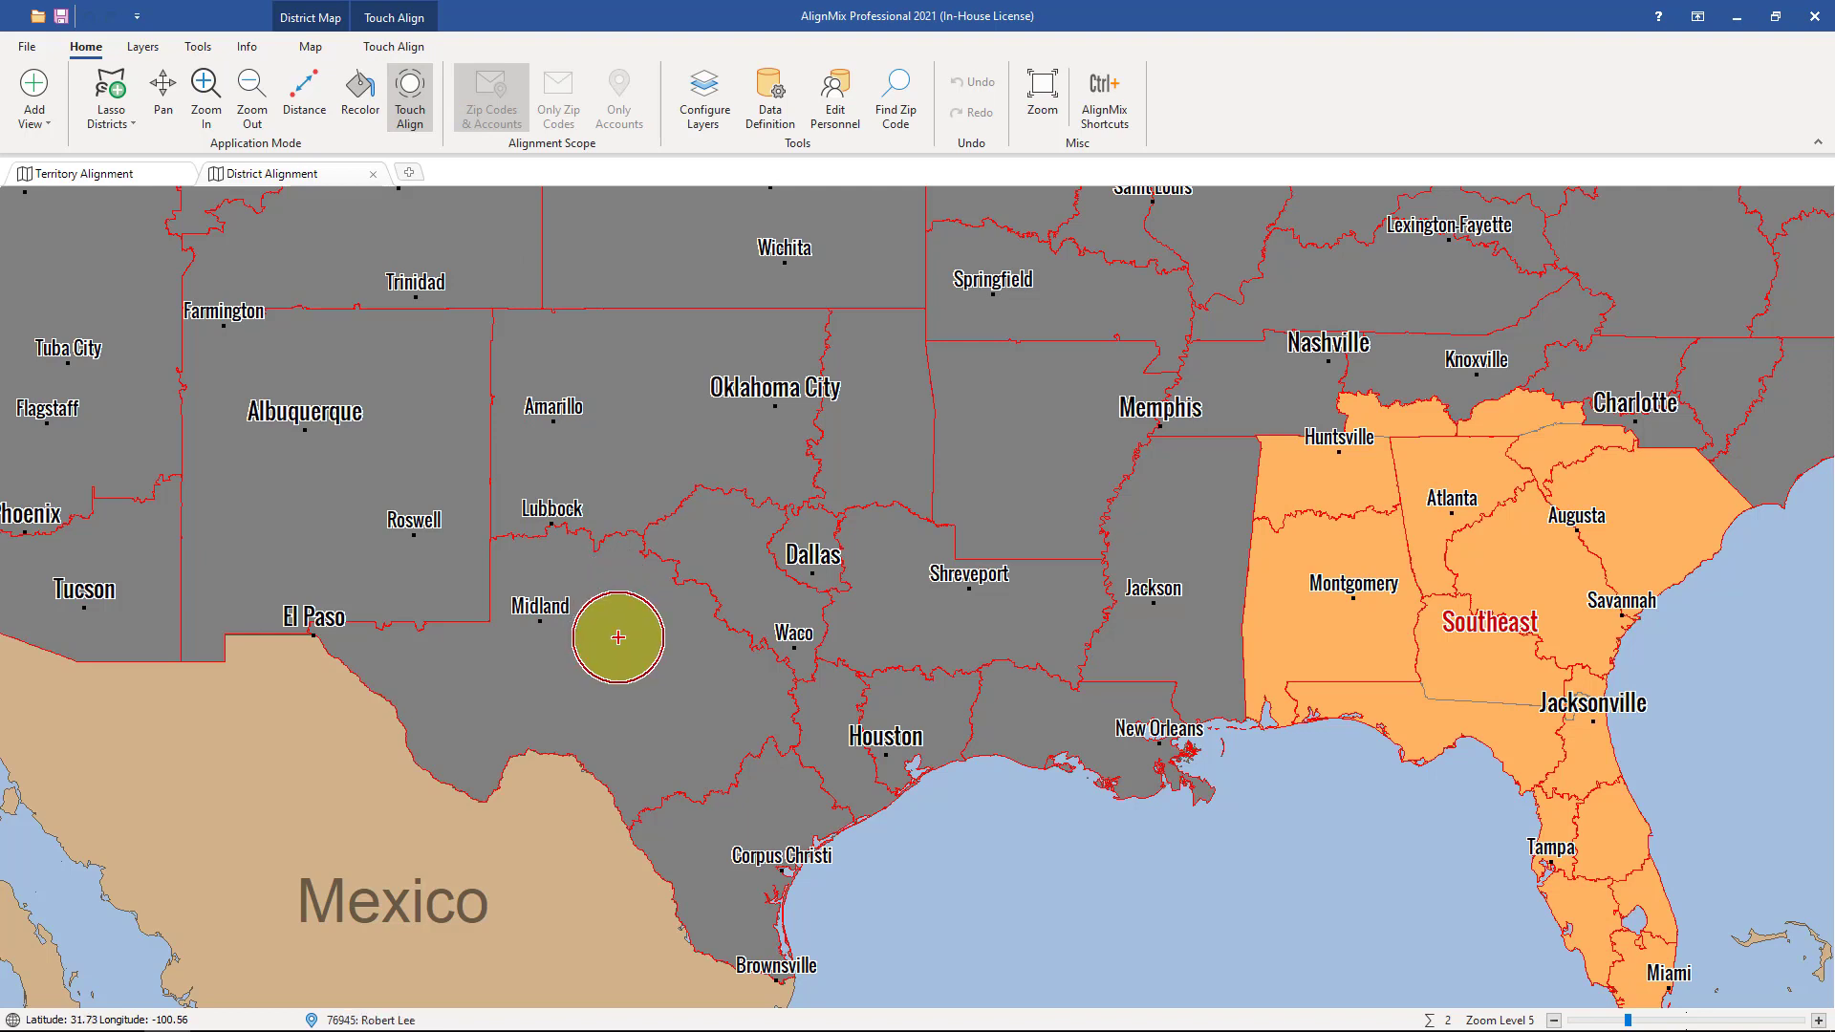
{"action": "mouse_move", "coordinate": [618, 637]}
{"action": "left_mouse_down"}
{"action": "mouse_move", "coordinate": [606, 676]}
{"action": "mouse_move", "coordinate": [668, 786]}
{"action": "mouse_move", "coordinate": [781, 815]}
{"action": "mouse_move", "coordinate": [893, 697]}
{"action": "mouse_move", "coordinate": [815, 558]}
{"action": "mouse_move", "coordinate": [627, 545]}
{"action": "mouse_move", "coordinate": [574, 475]}
{"action": "mouse_move", "coordinate": [697, 434]}
{"action": "mouse_move", "coordinate": [672, 438]}
{"action": "left_mouse_up"}
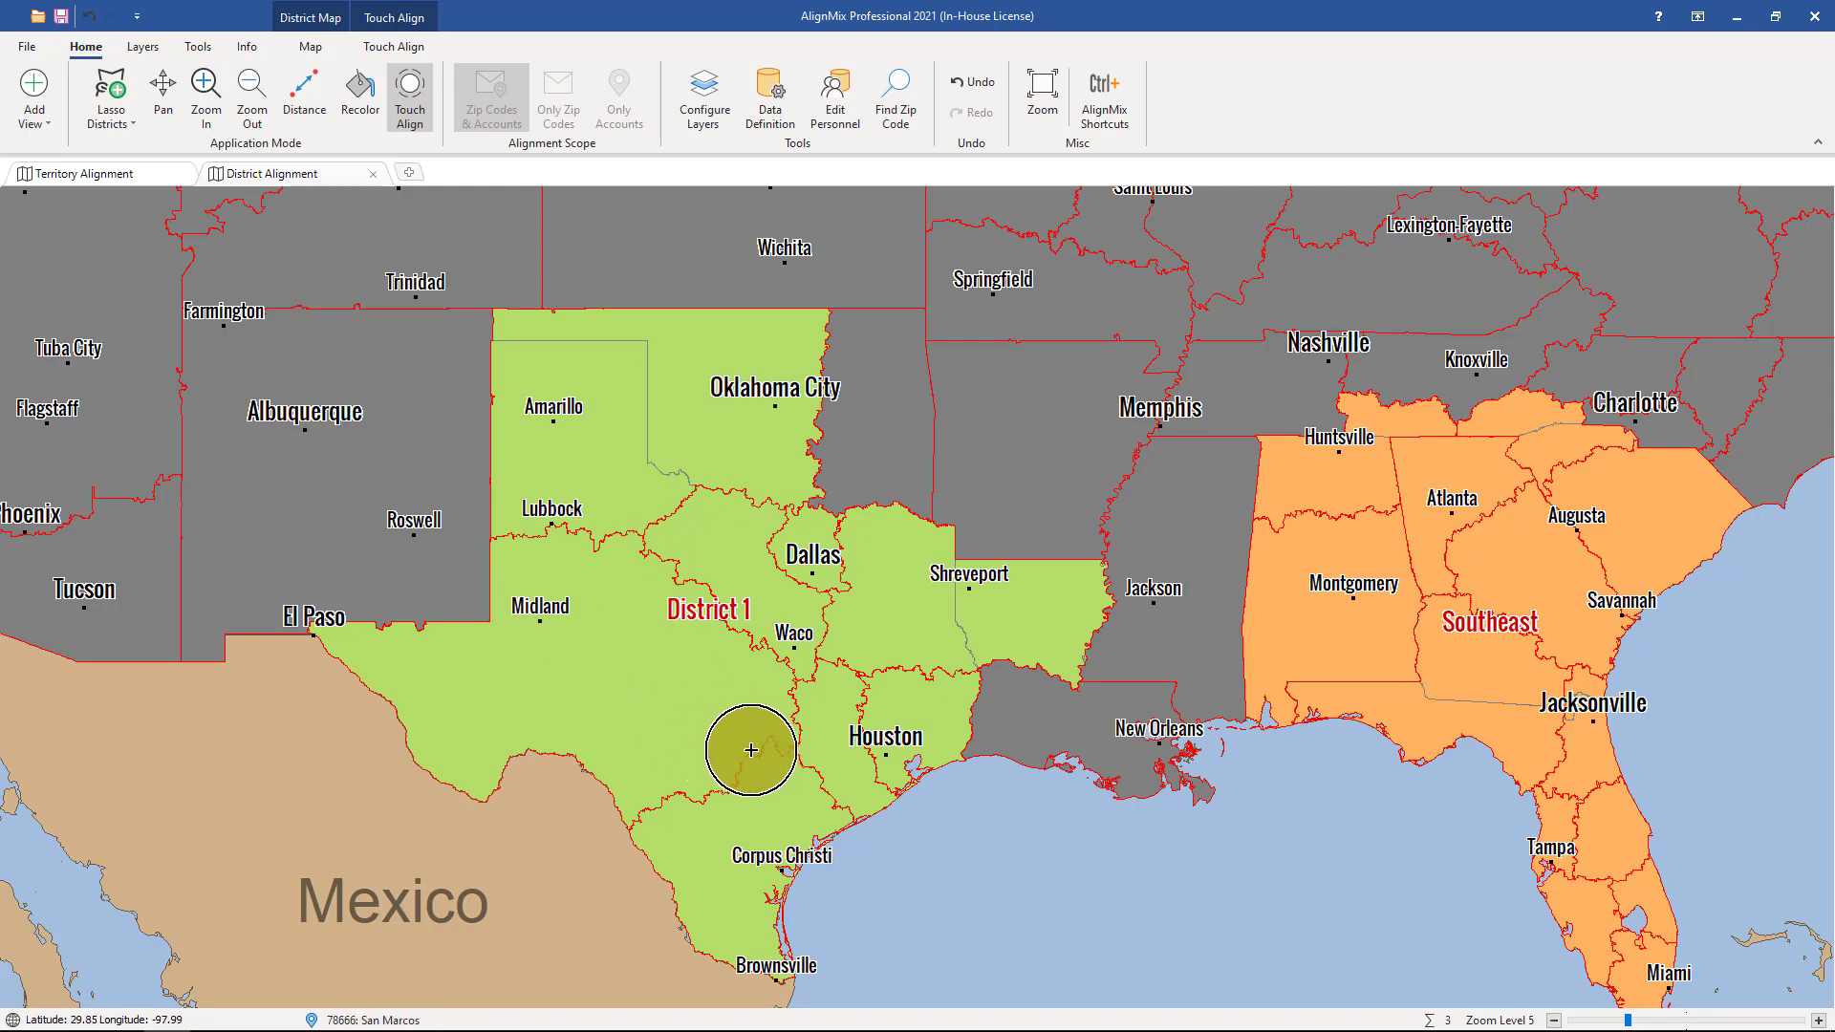
{"action": "right_click", "coordinate": [721, 709]}
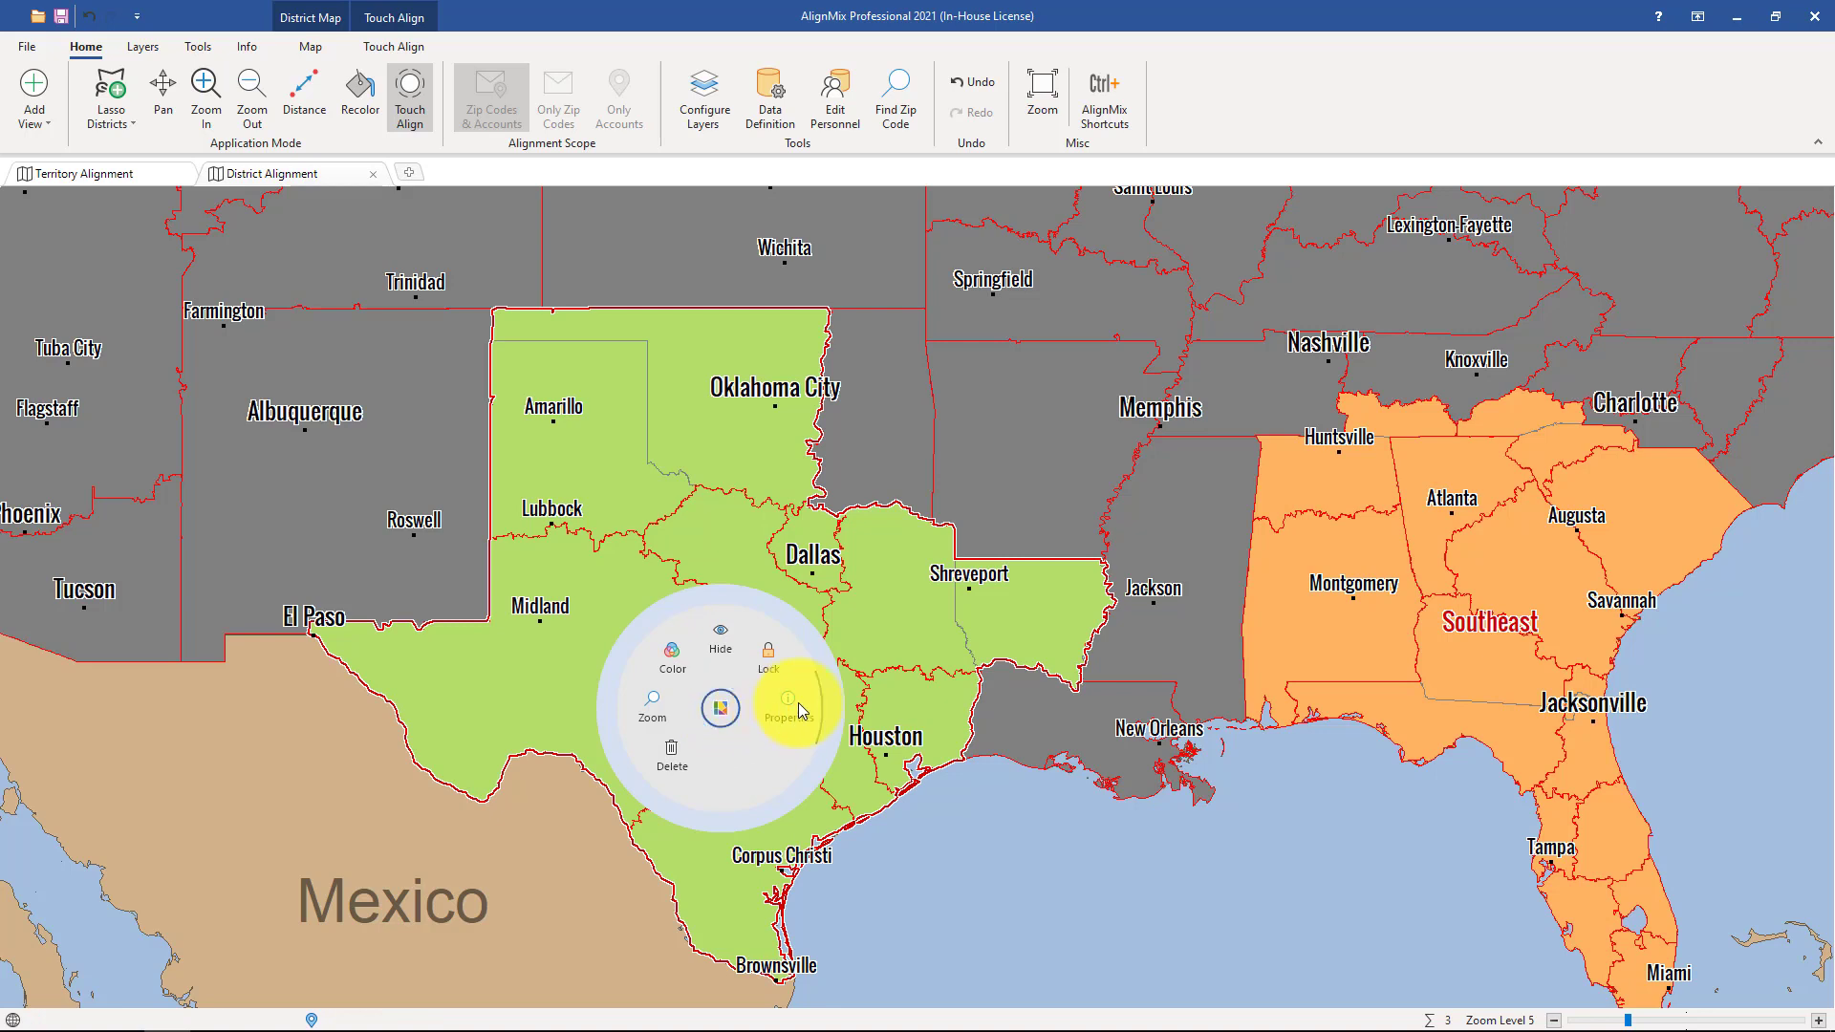
{"action": "left_click", "coordinate": [799, 709]}
{"action": "left_click_drag", "start_coordinate": [934, 493], "coordinate": [996, 492]}
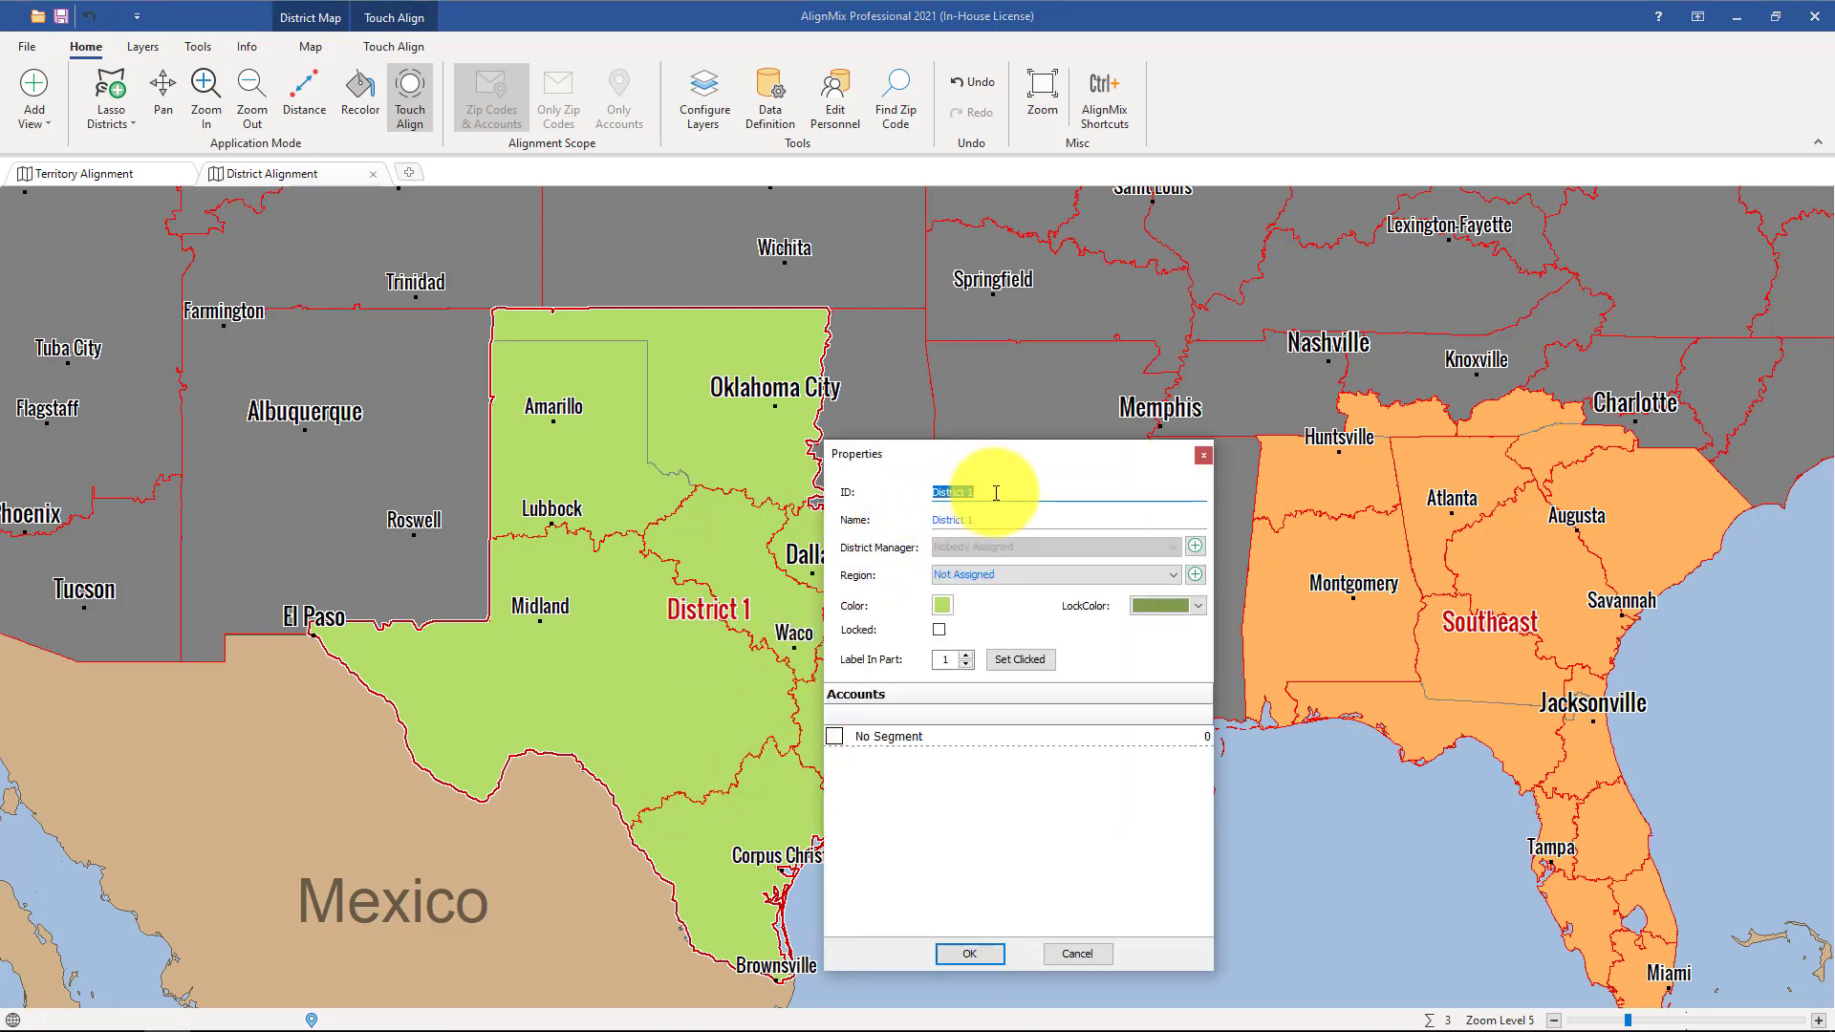
{"action": "type", "text": "Texas"}
{"action": "key", "text": "Tab"}
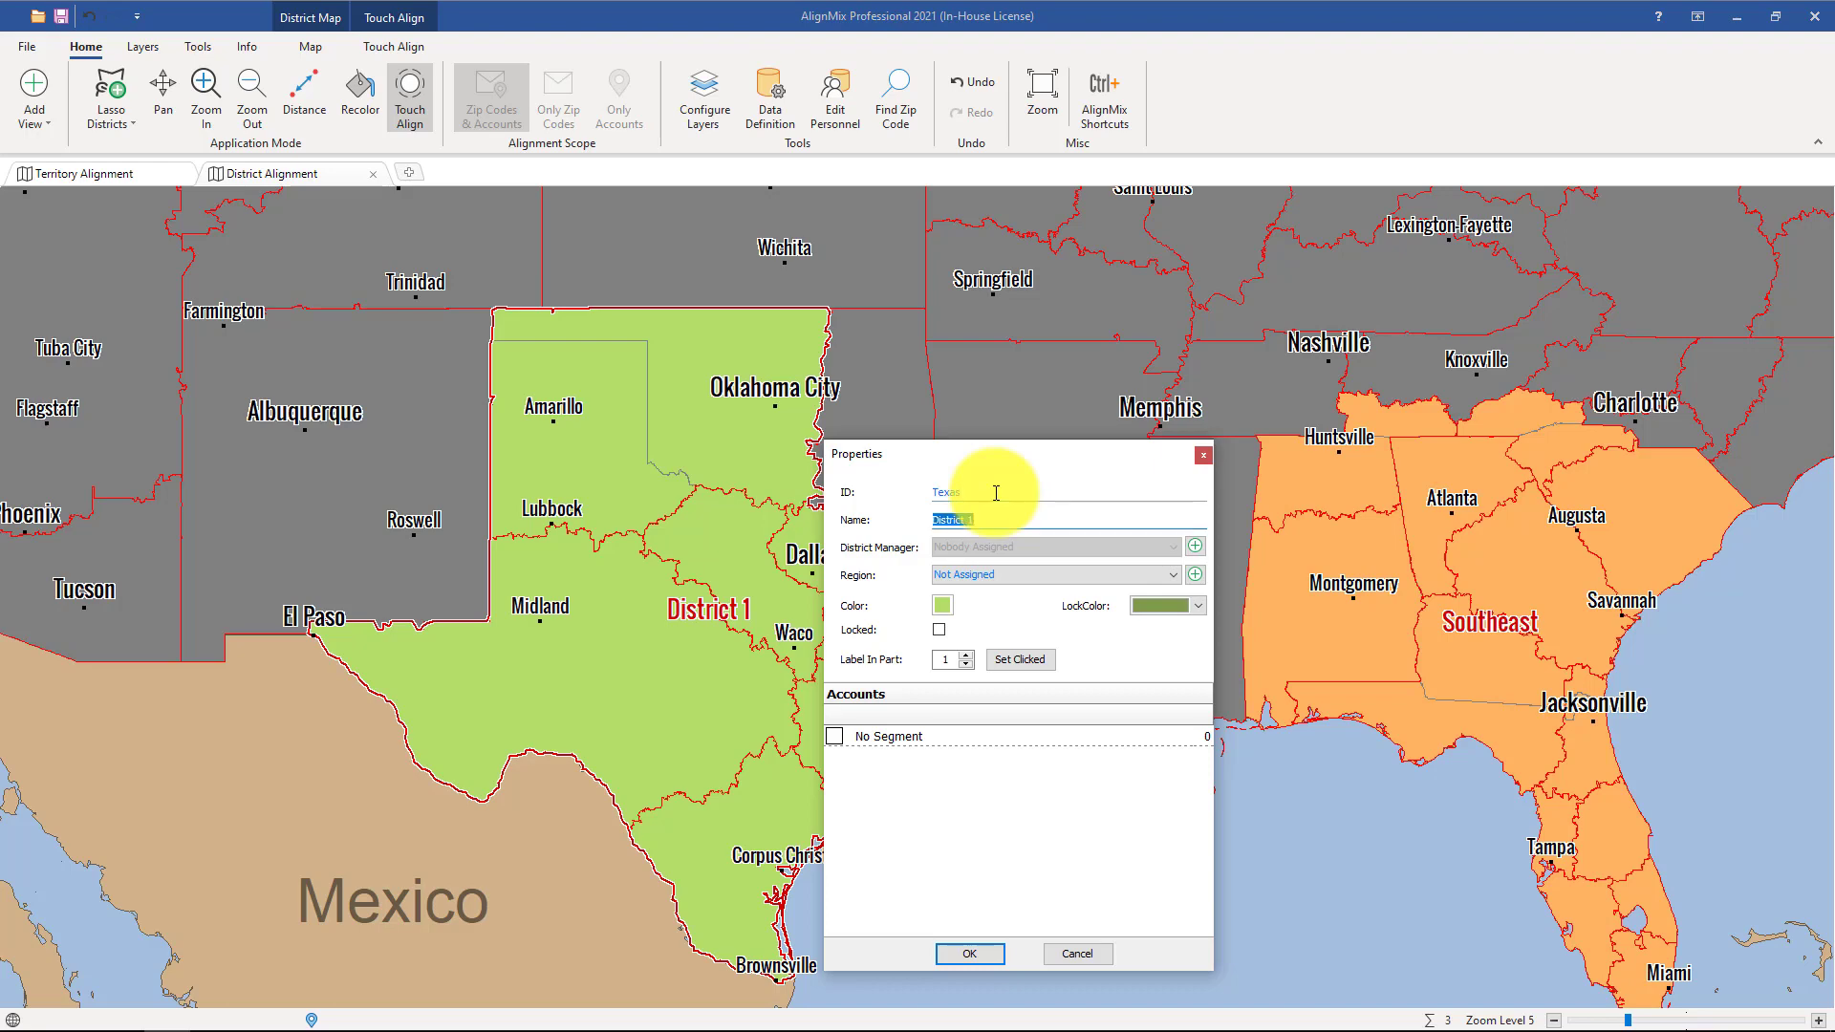
{"action": "type", "text": "Texas"}
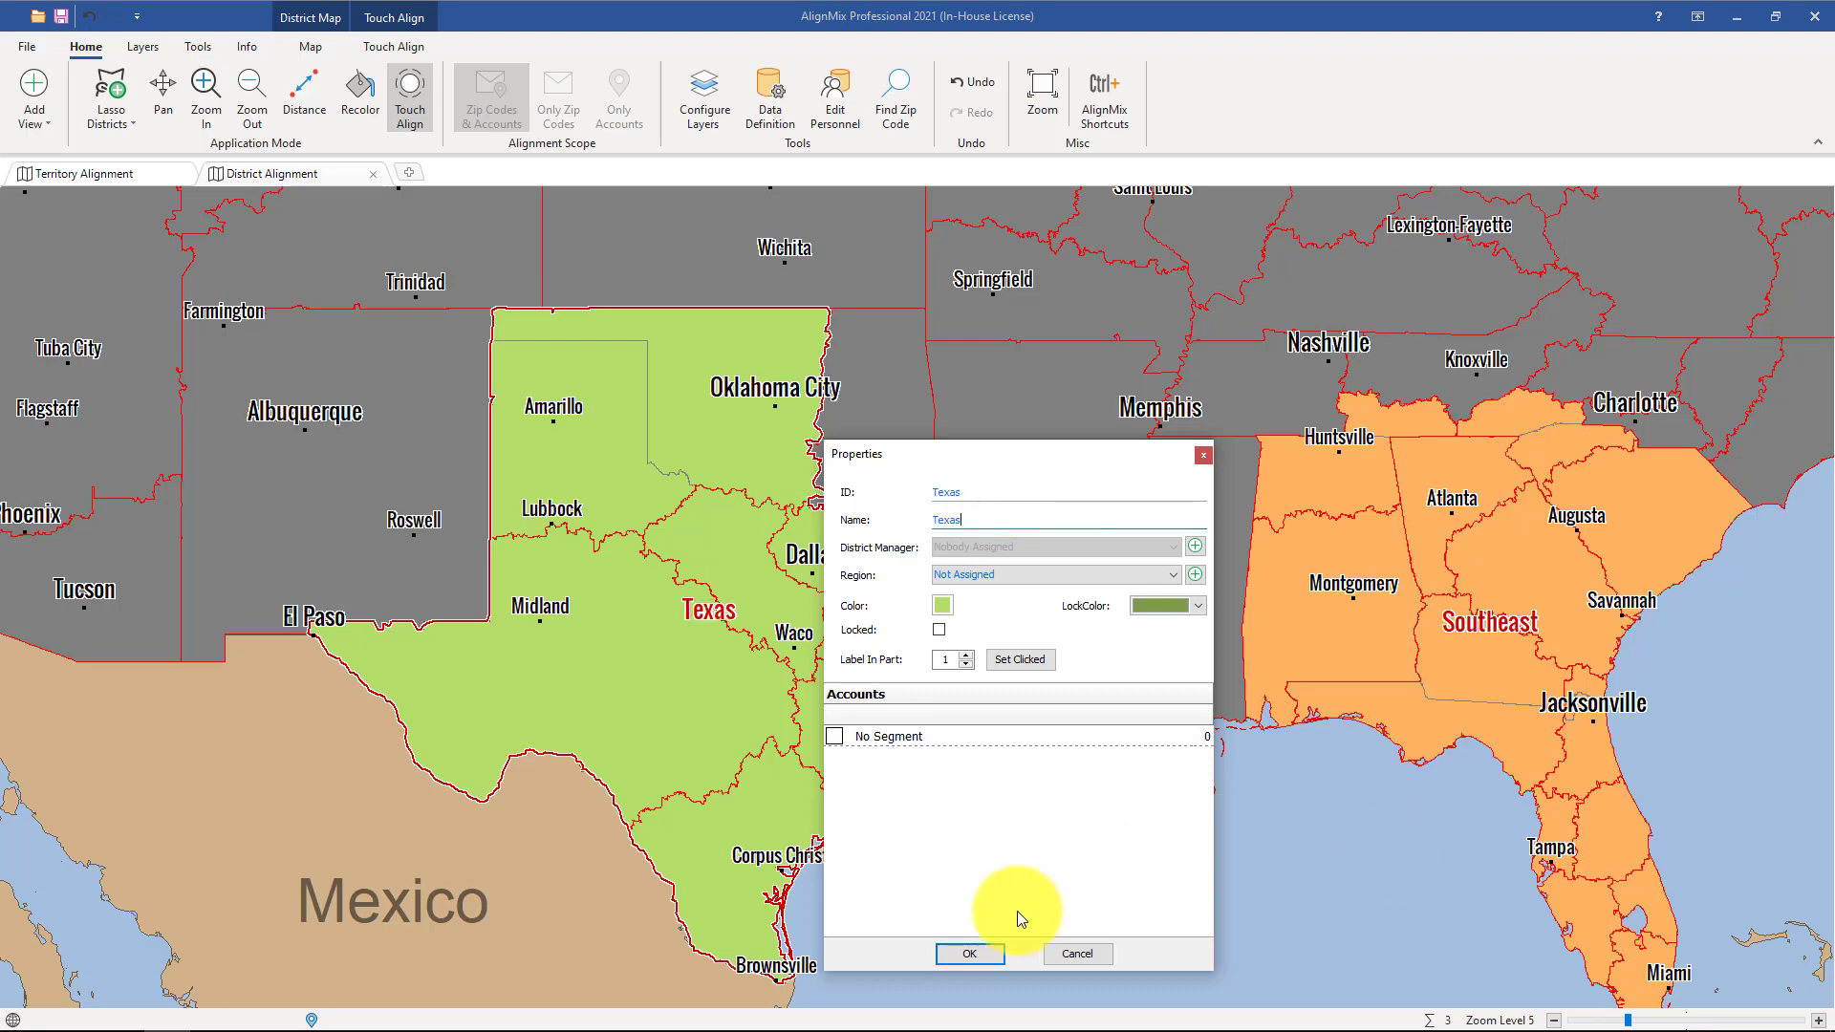
{"action": "left_click", "coordinate": [971, 954]}
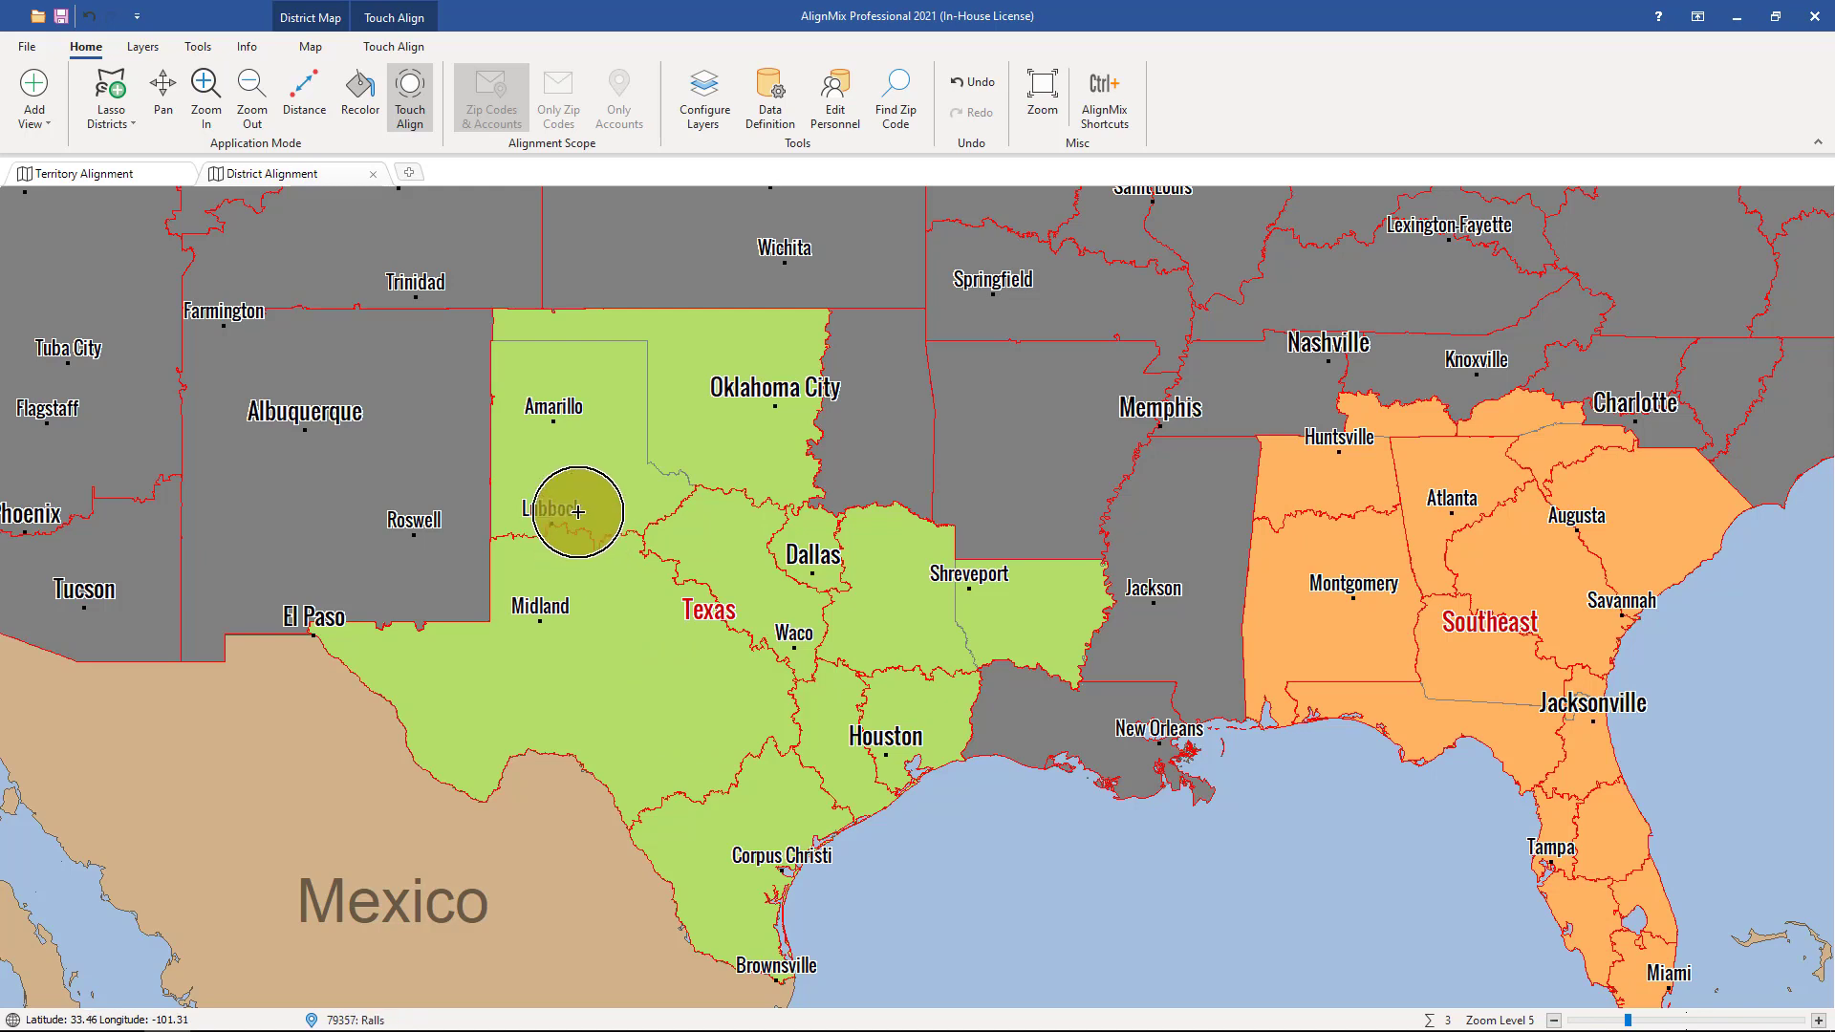
{"action": "key", "text": "ctrl+z"}
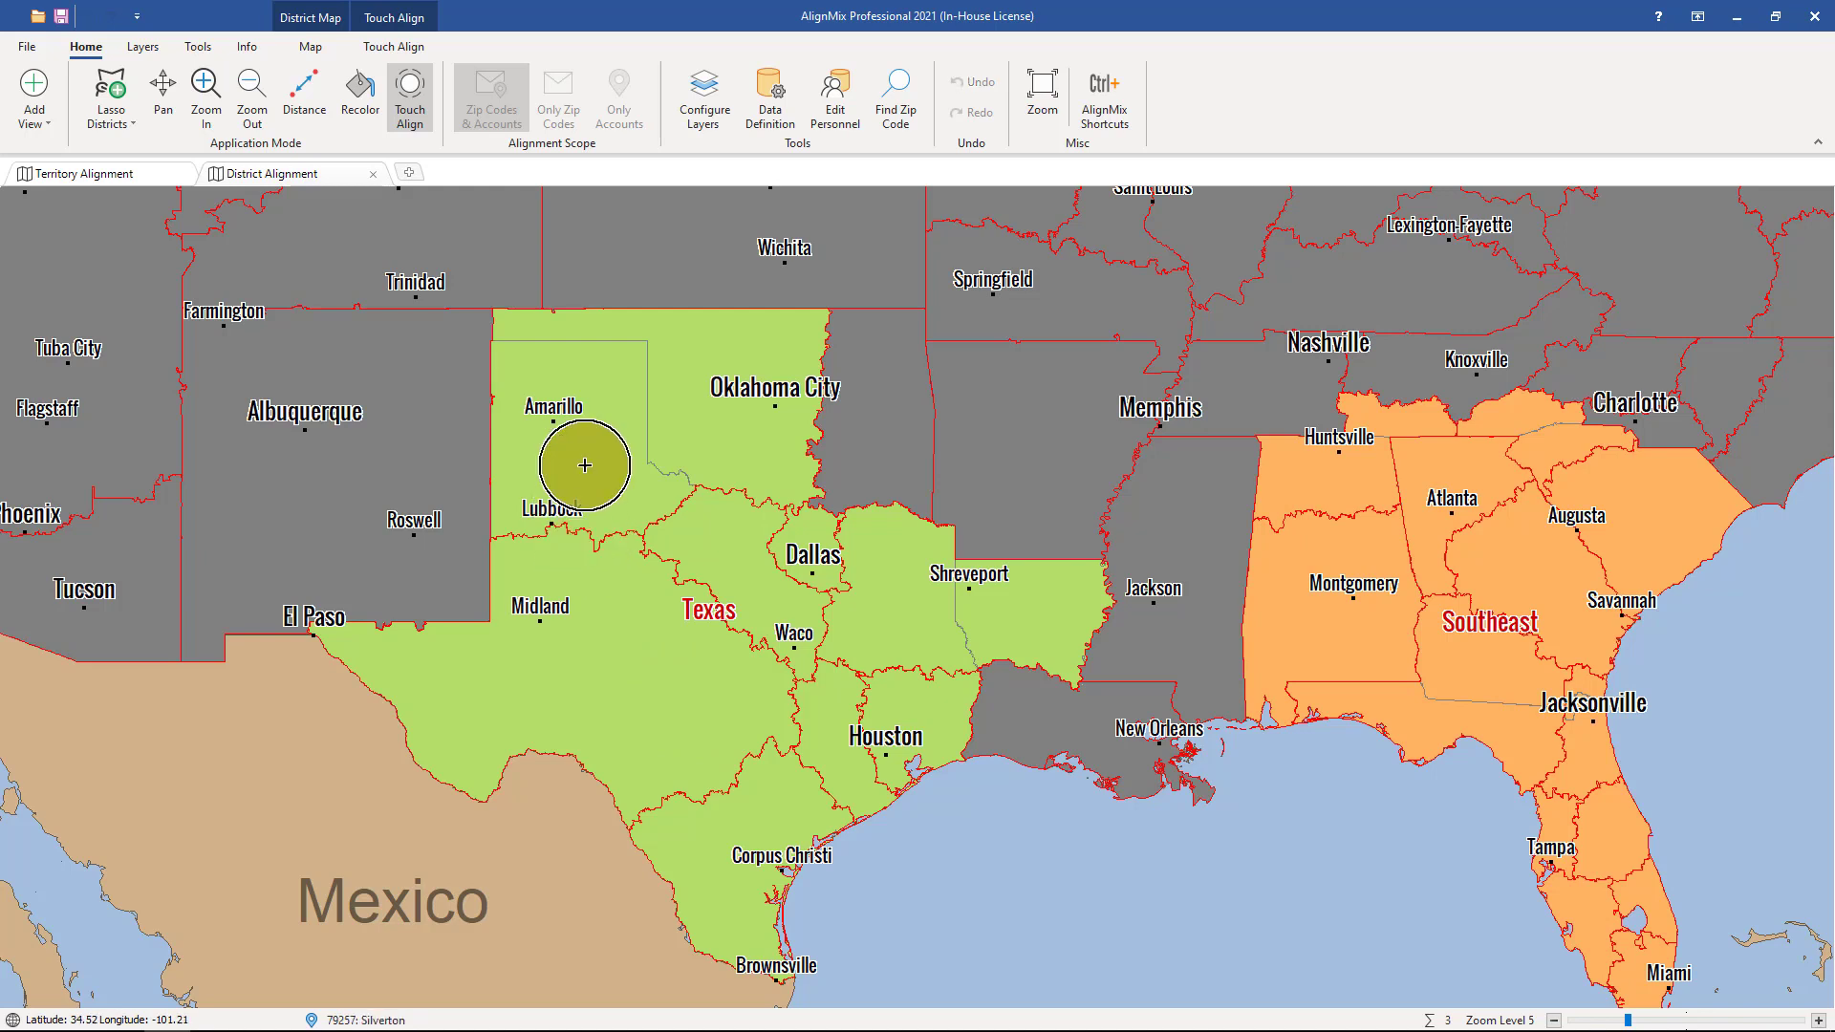
Add a new table view showing the territories and their attributes.
{"action": "left_click", "coordinate": [411, 173]}
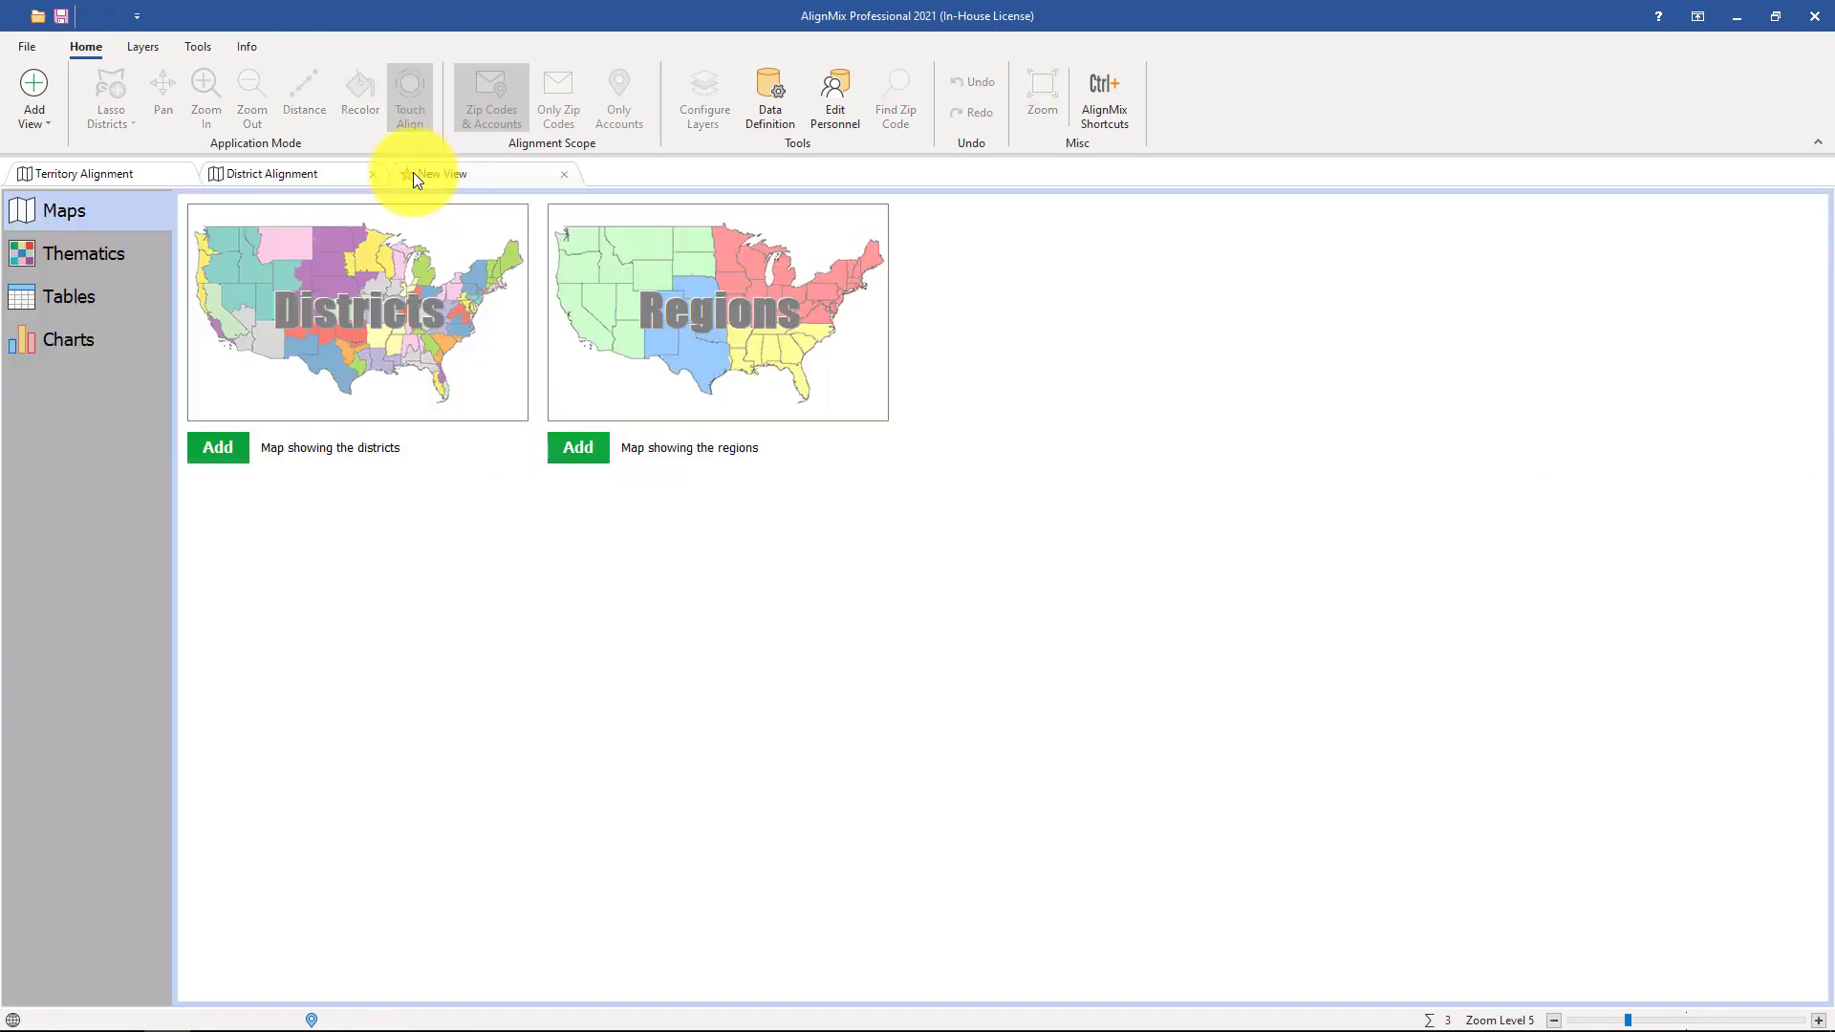
{"action": "left_click", "coordinate": [103, 302]}
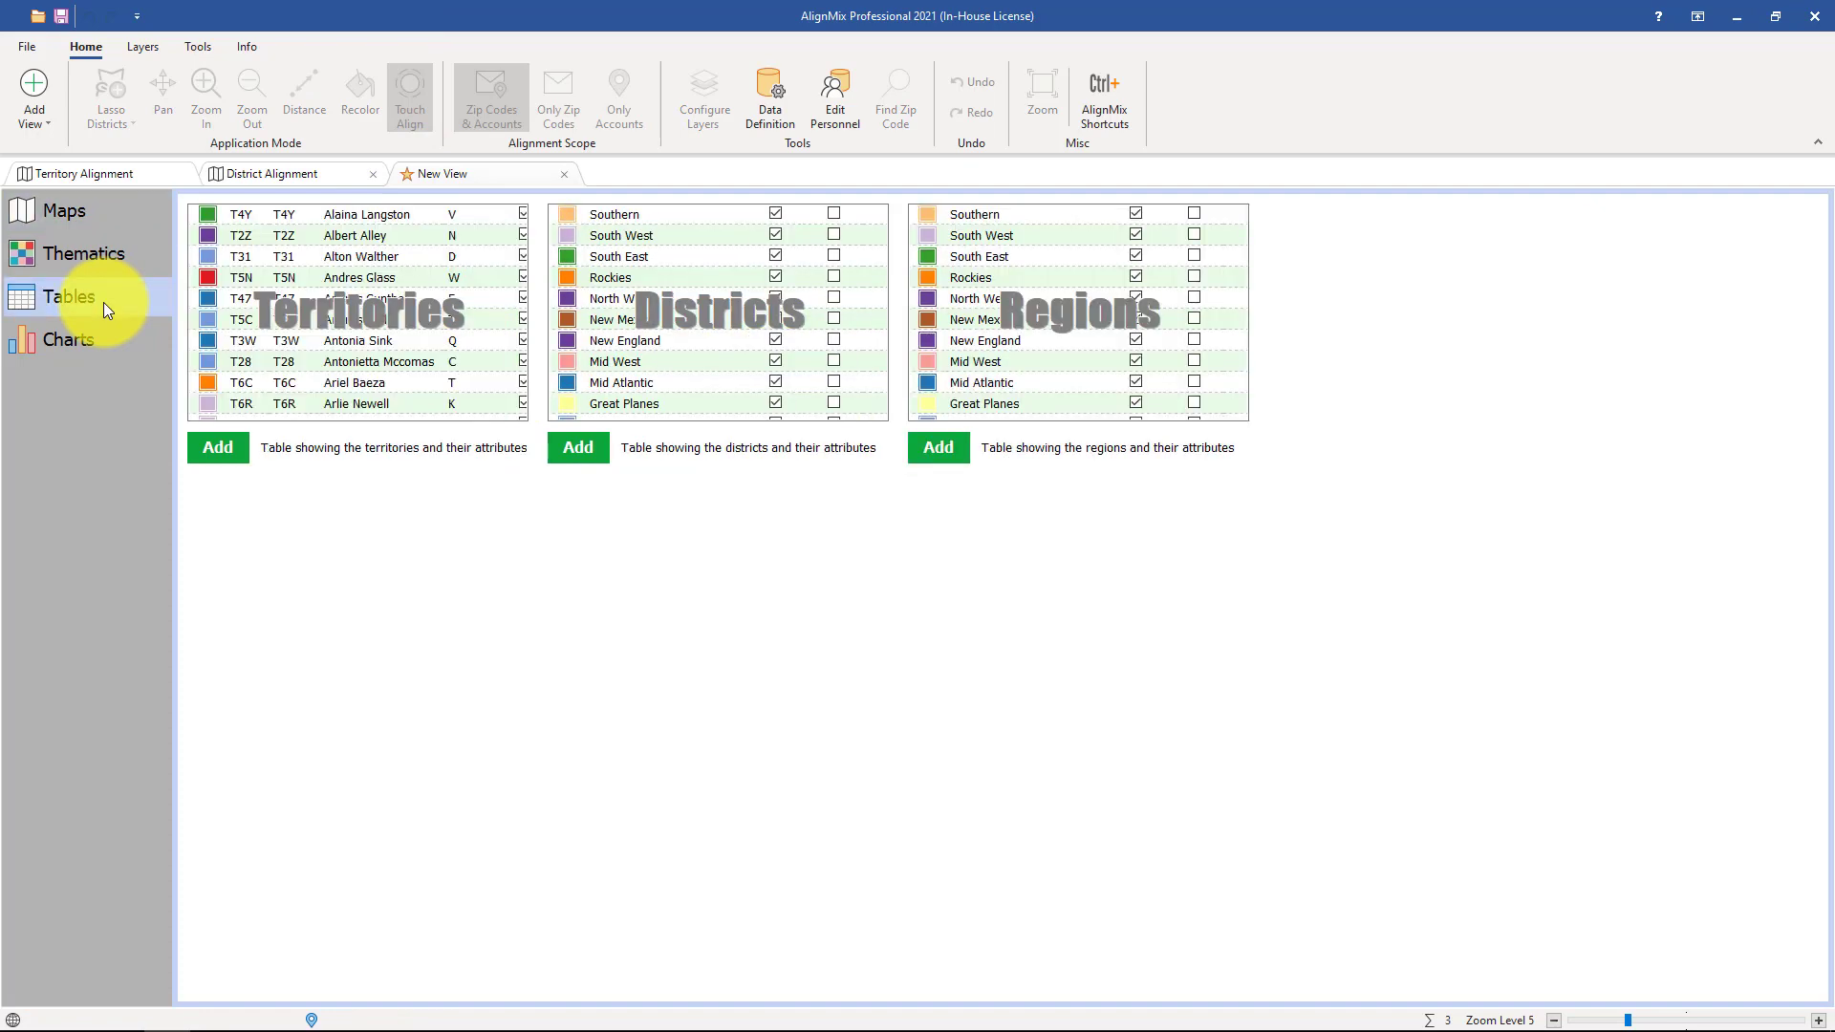
{"action": "left_click", "coordinate": [315, 330]}
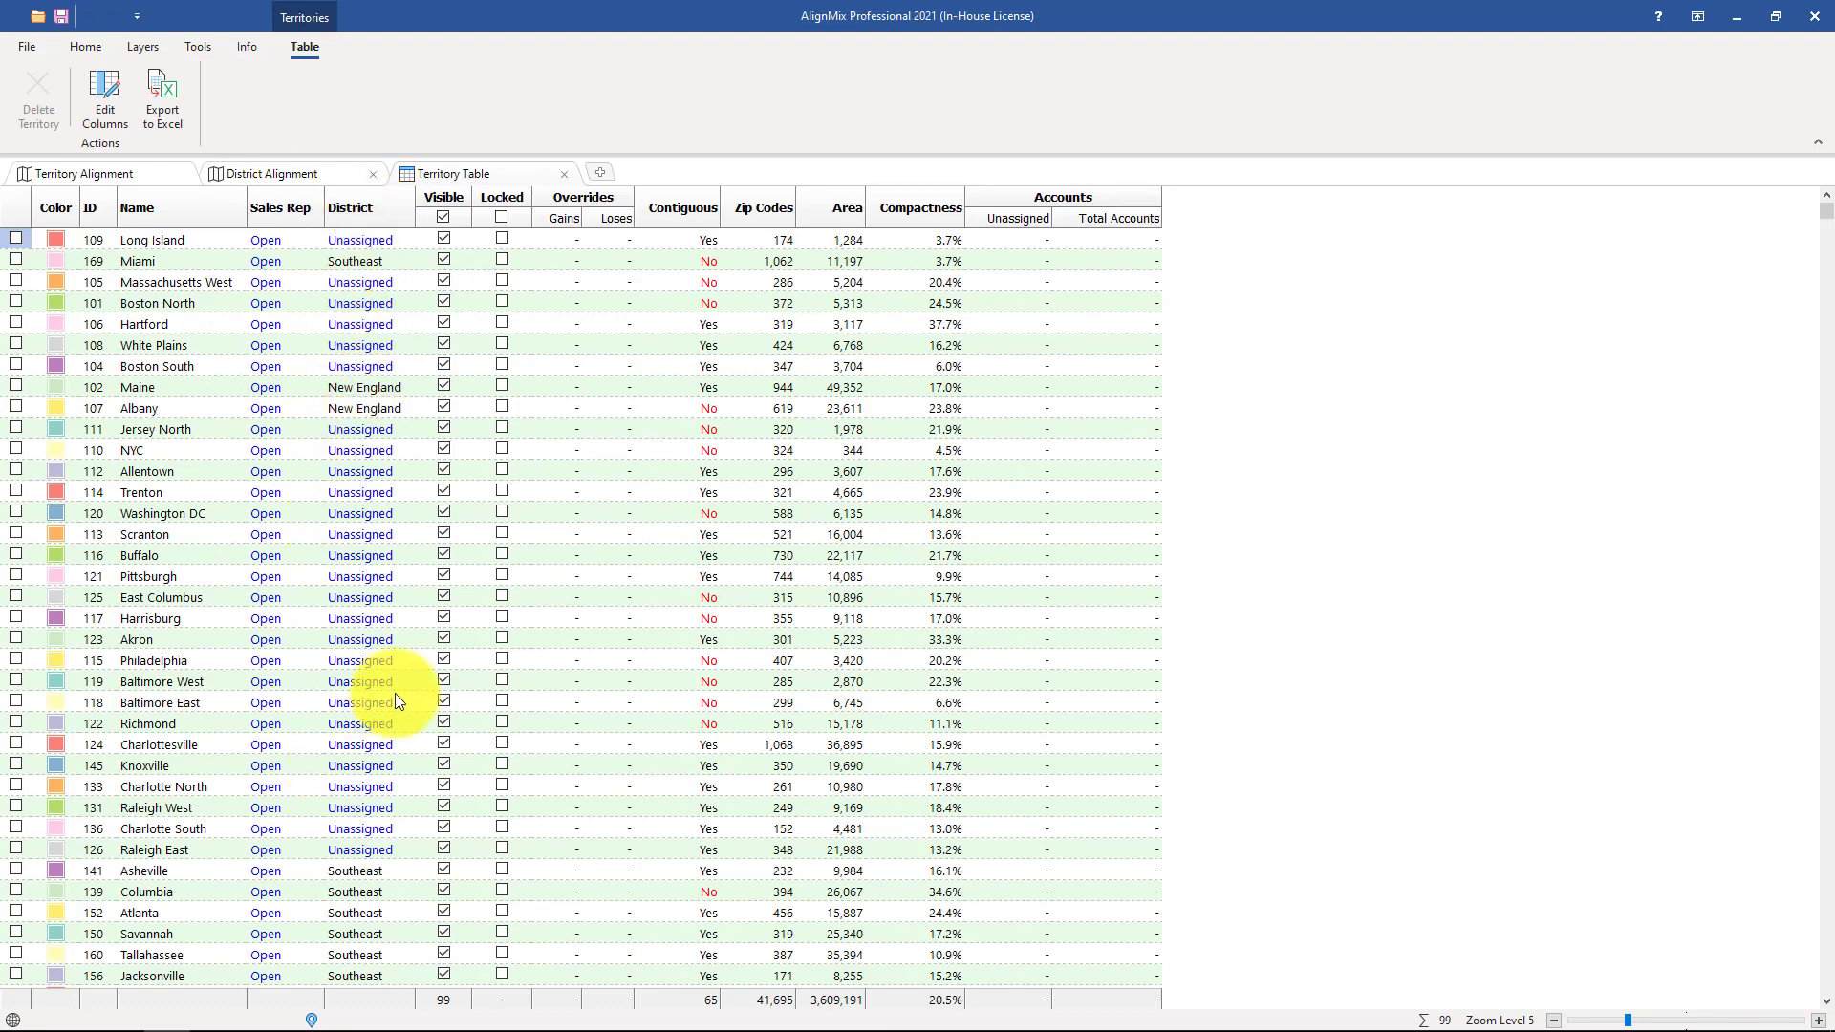
Assign the Long Island territory to the New England district in the territory table.
{"action": "left_click", "coordinate": [376, 244]}
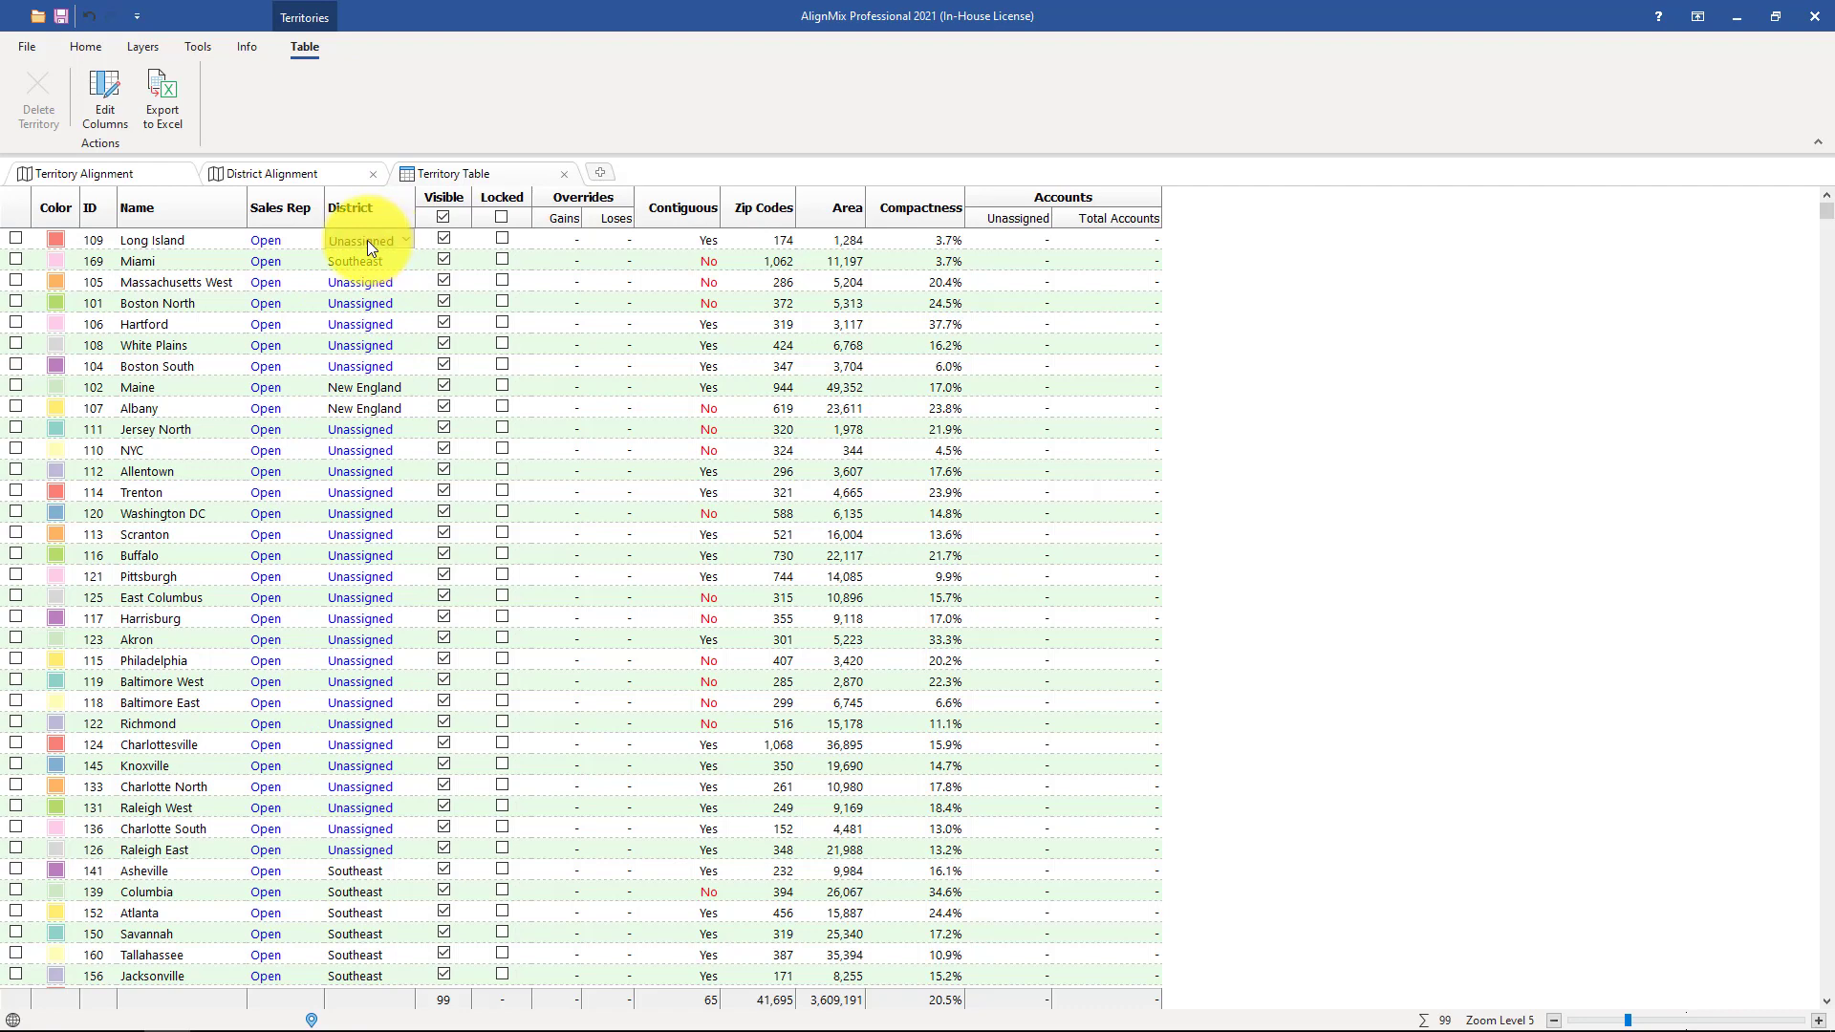
{"action": "left_click", "coordinate": [367, 239]}
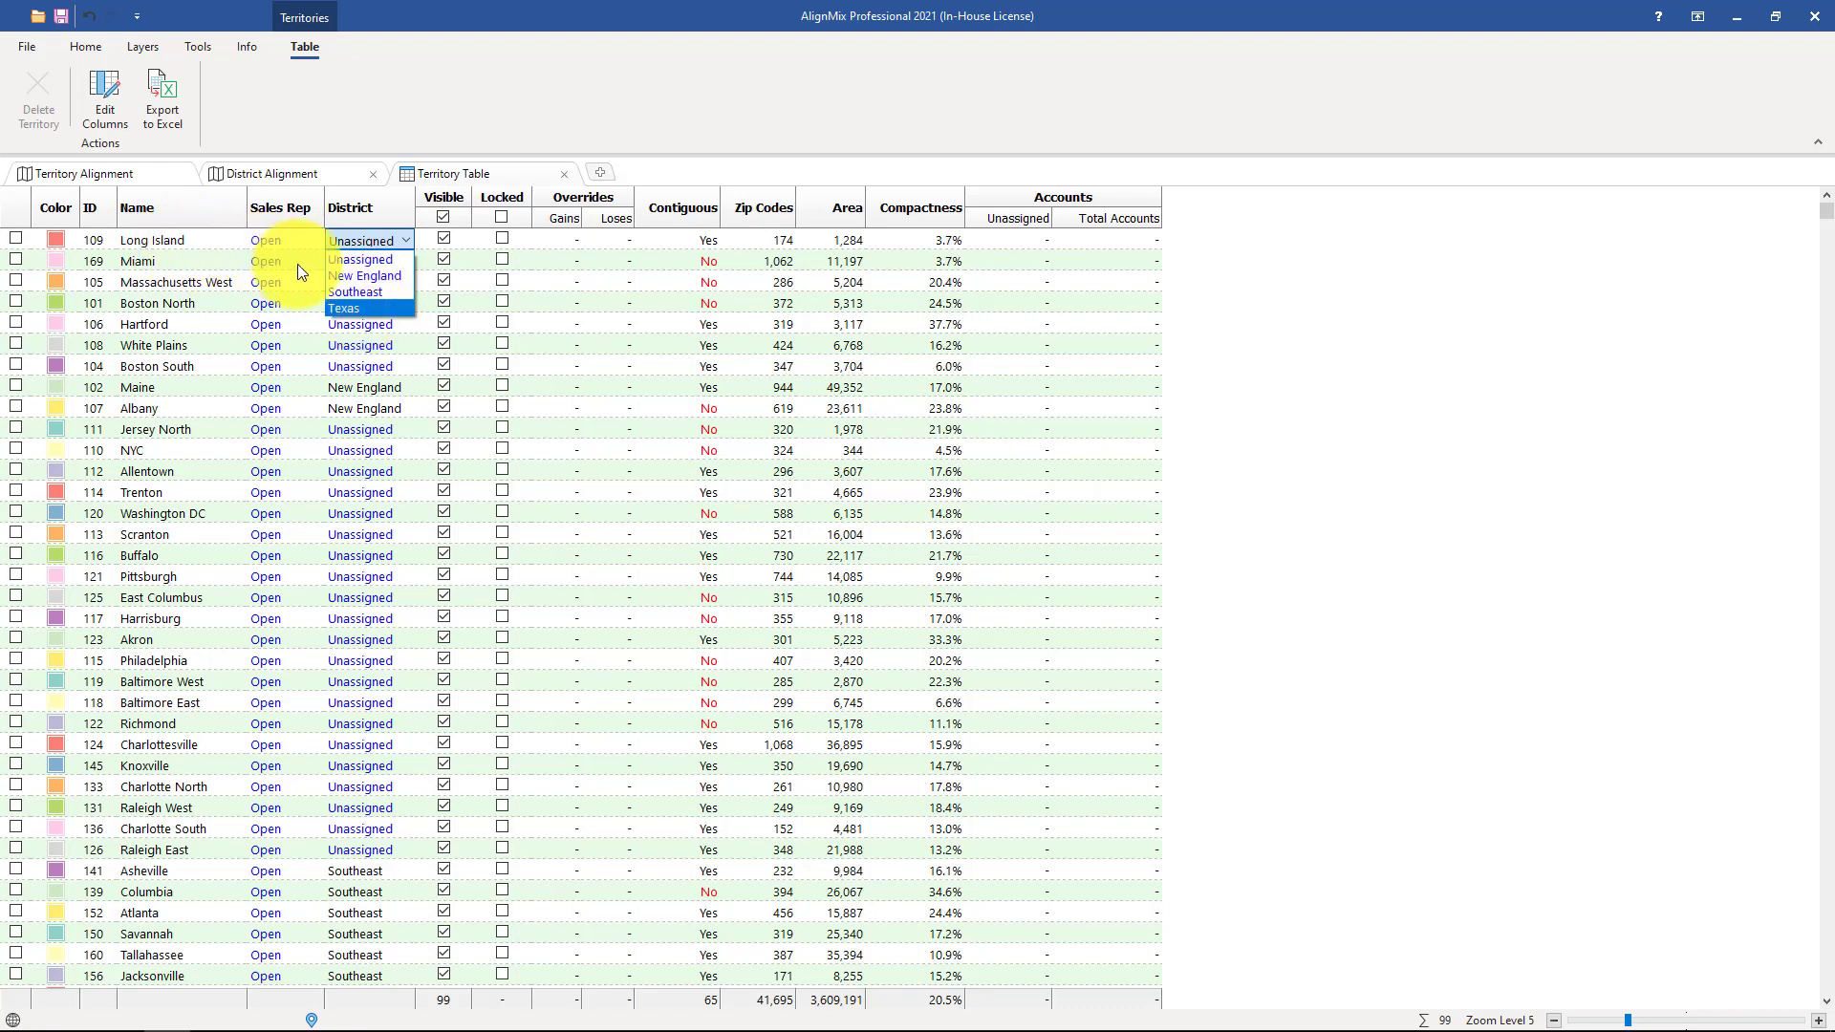
{"action": "left_click", "coordinate": [358, 275]}
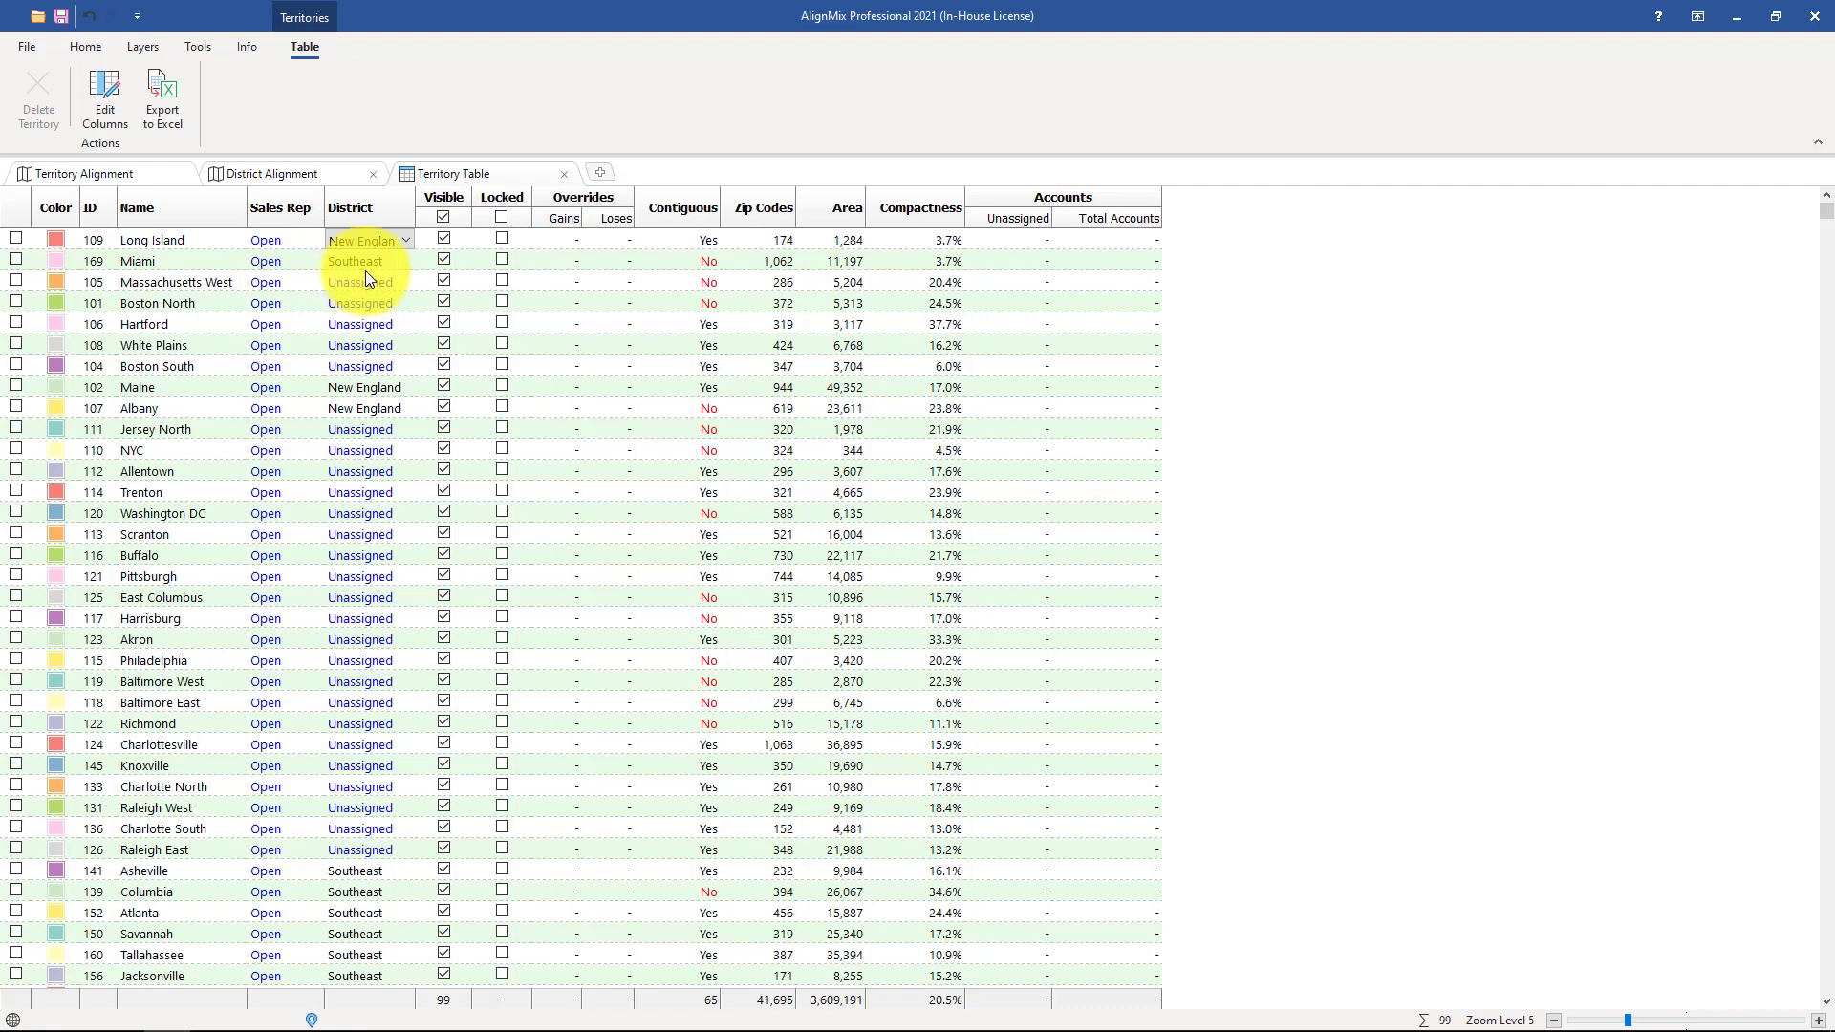
Examine the Long Island territory and its surroundings on the district map to check its district assignment.
{"action": "left_click", "coordinate": [292, 180]}
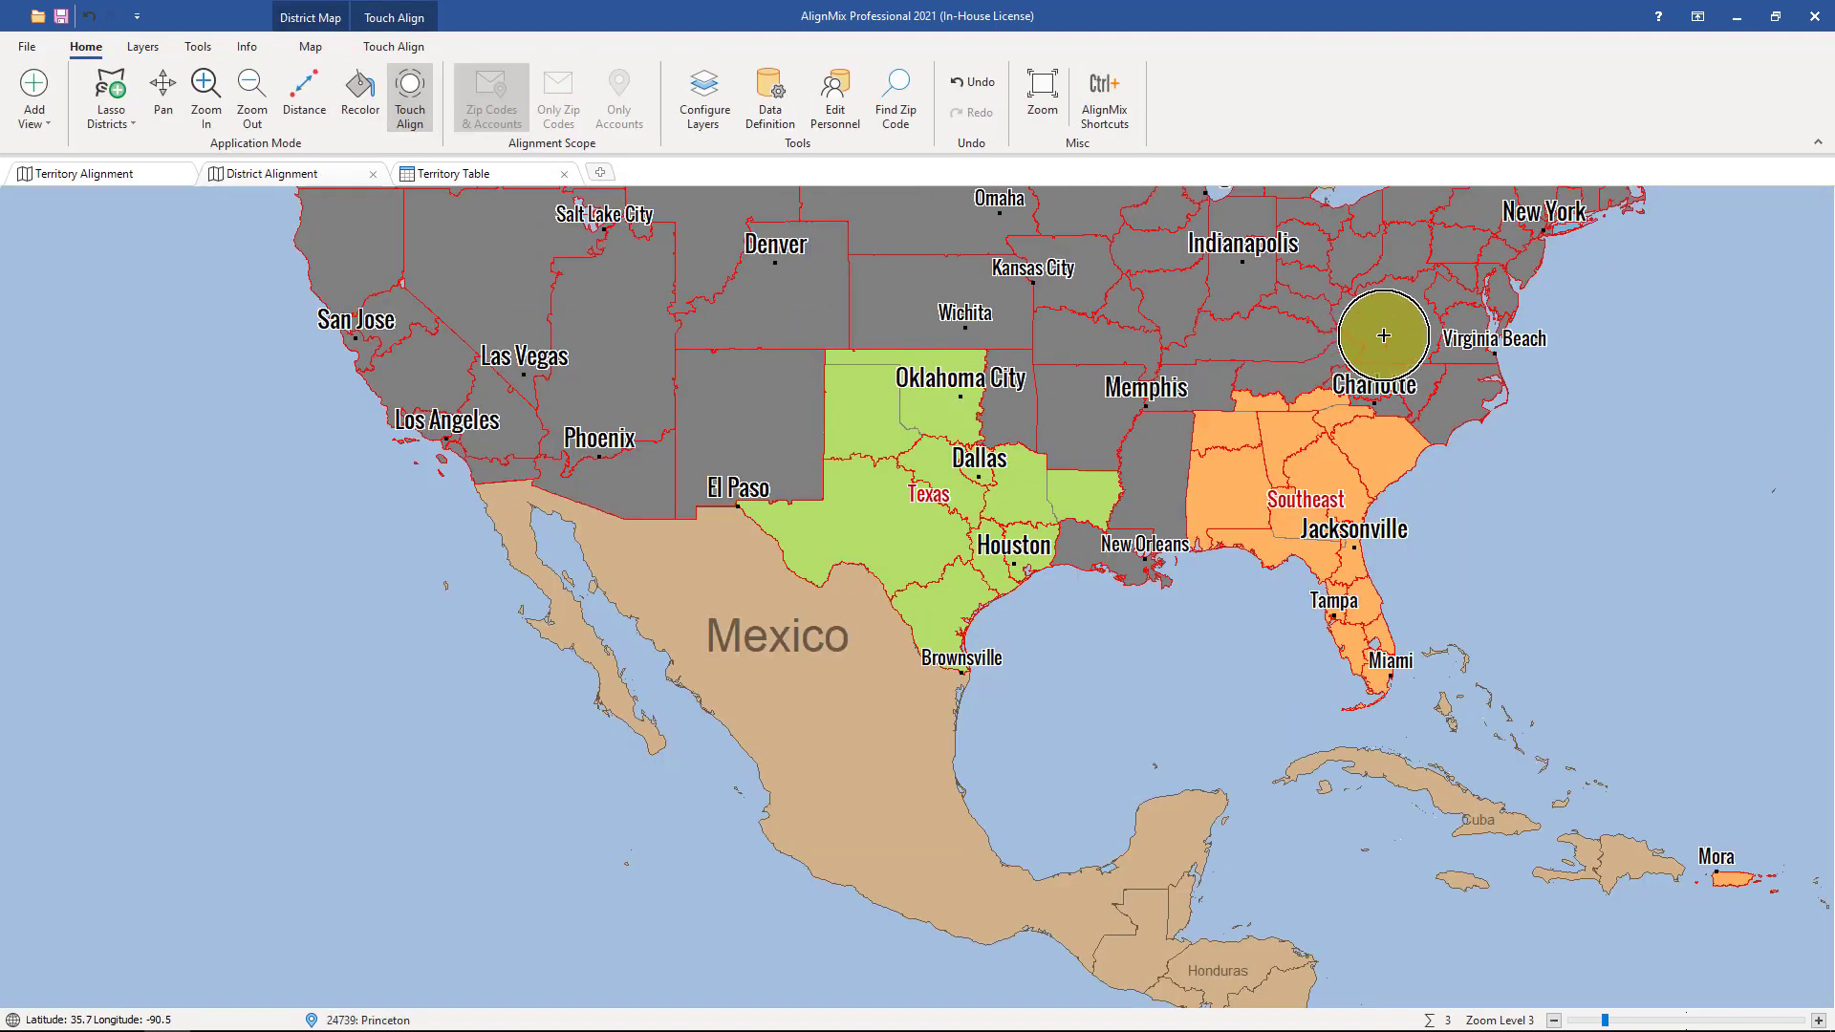
{"action": "scroll", "coordinate": [1540, 286], "scroll_direction": "up", "scroll_amount": 1}
{"action": "scroll", "coordinate": [1388, 409], "scroll_direction": "up", "scroll_amount": 1}
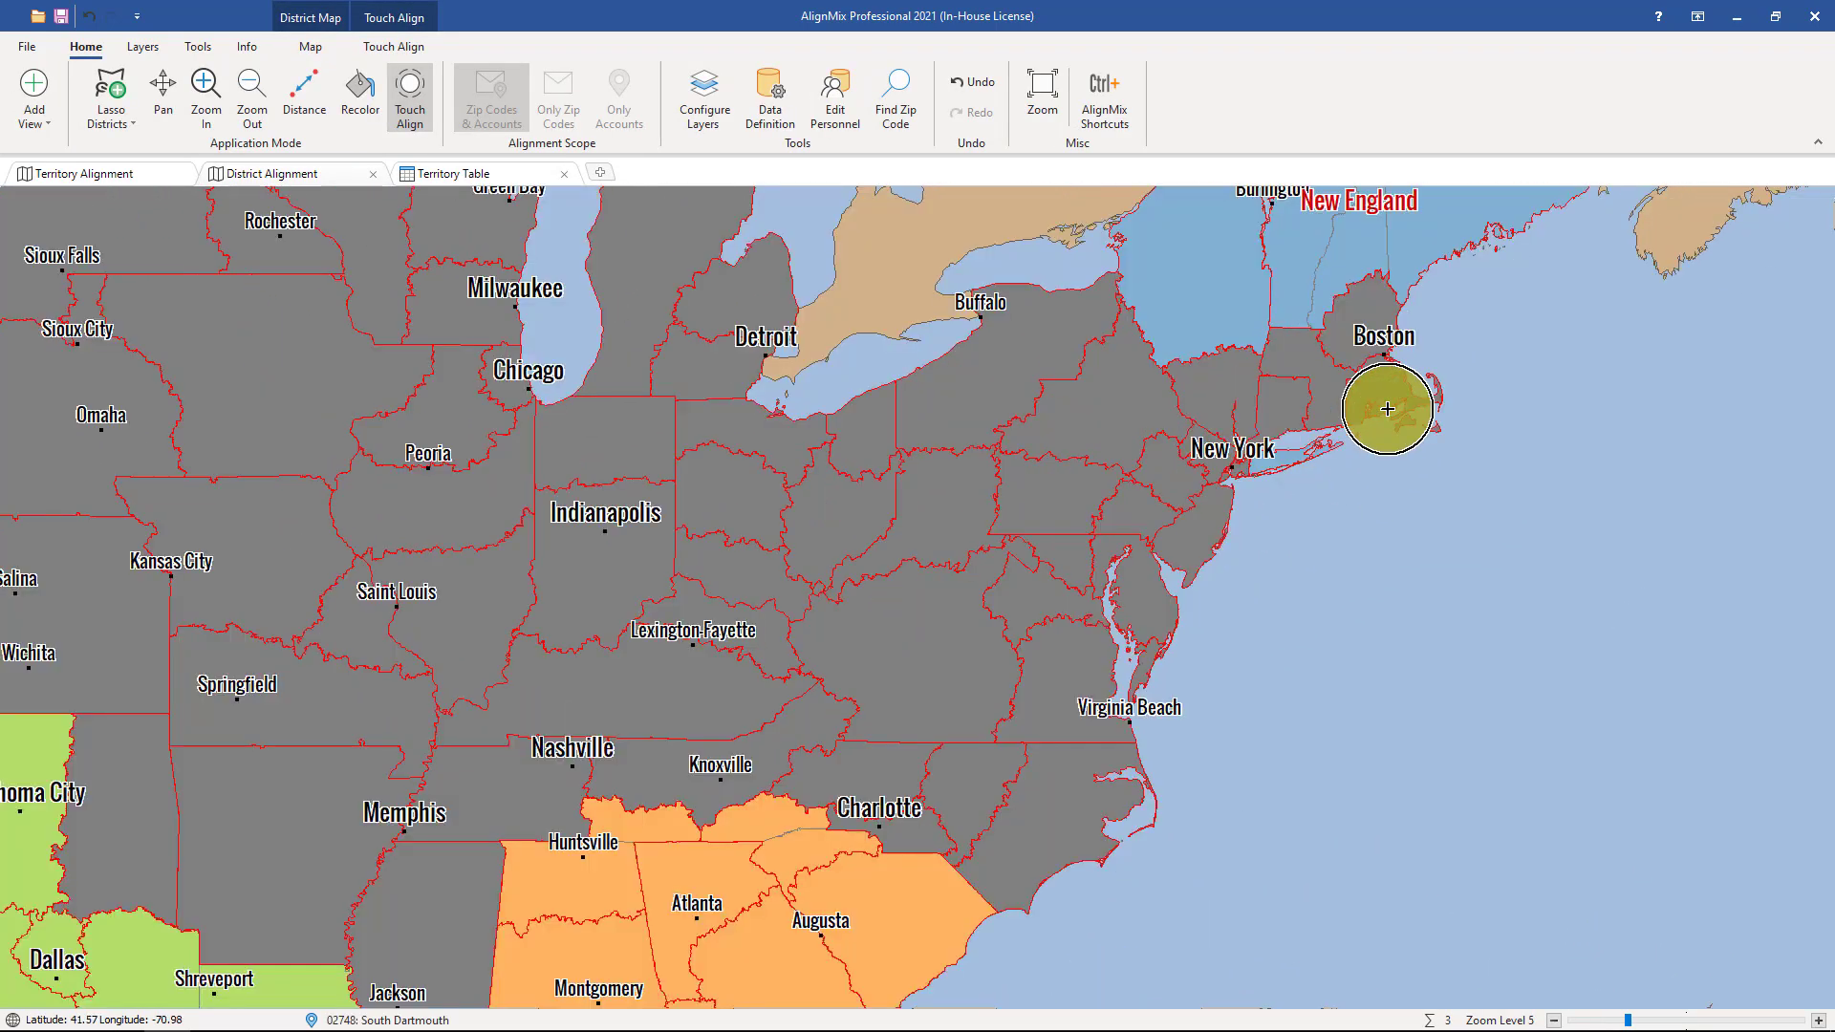
{"action": "scroll", "coordinate": [1274, 488], "scroll_direction": "up", "scroll_amount": 4}
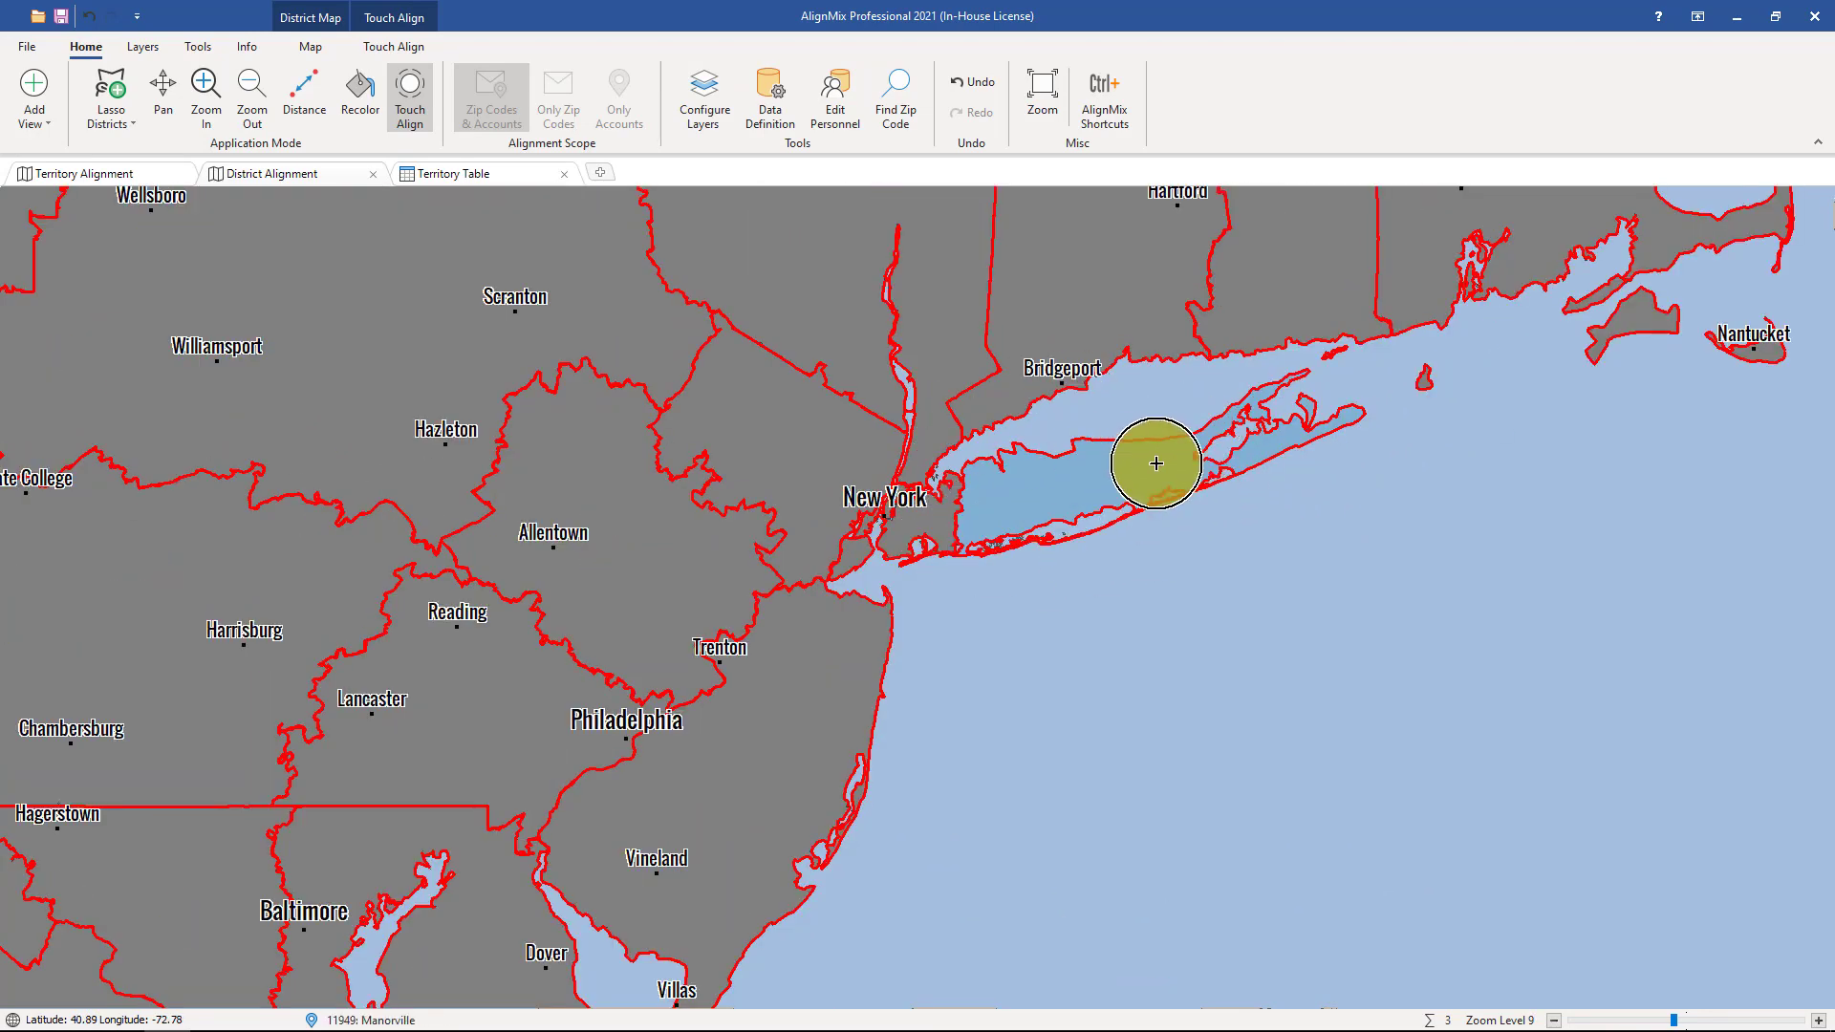
{"action": "scroll", "coordinate": [1156, 464], "scroll_direction": "down", "scroll_amount": 2}
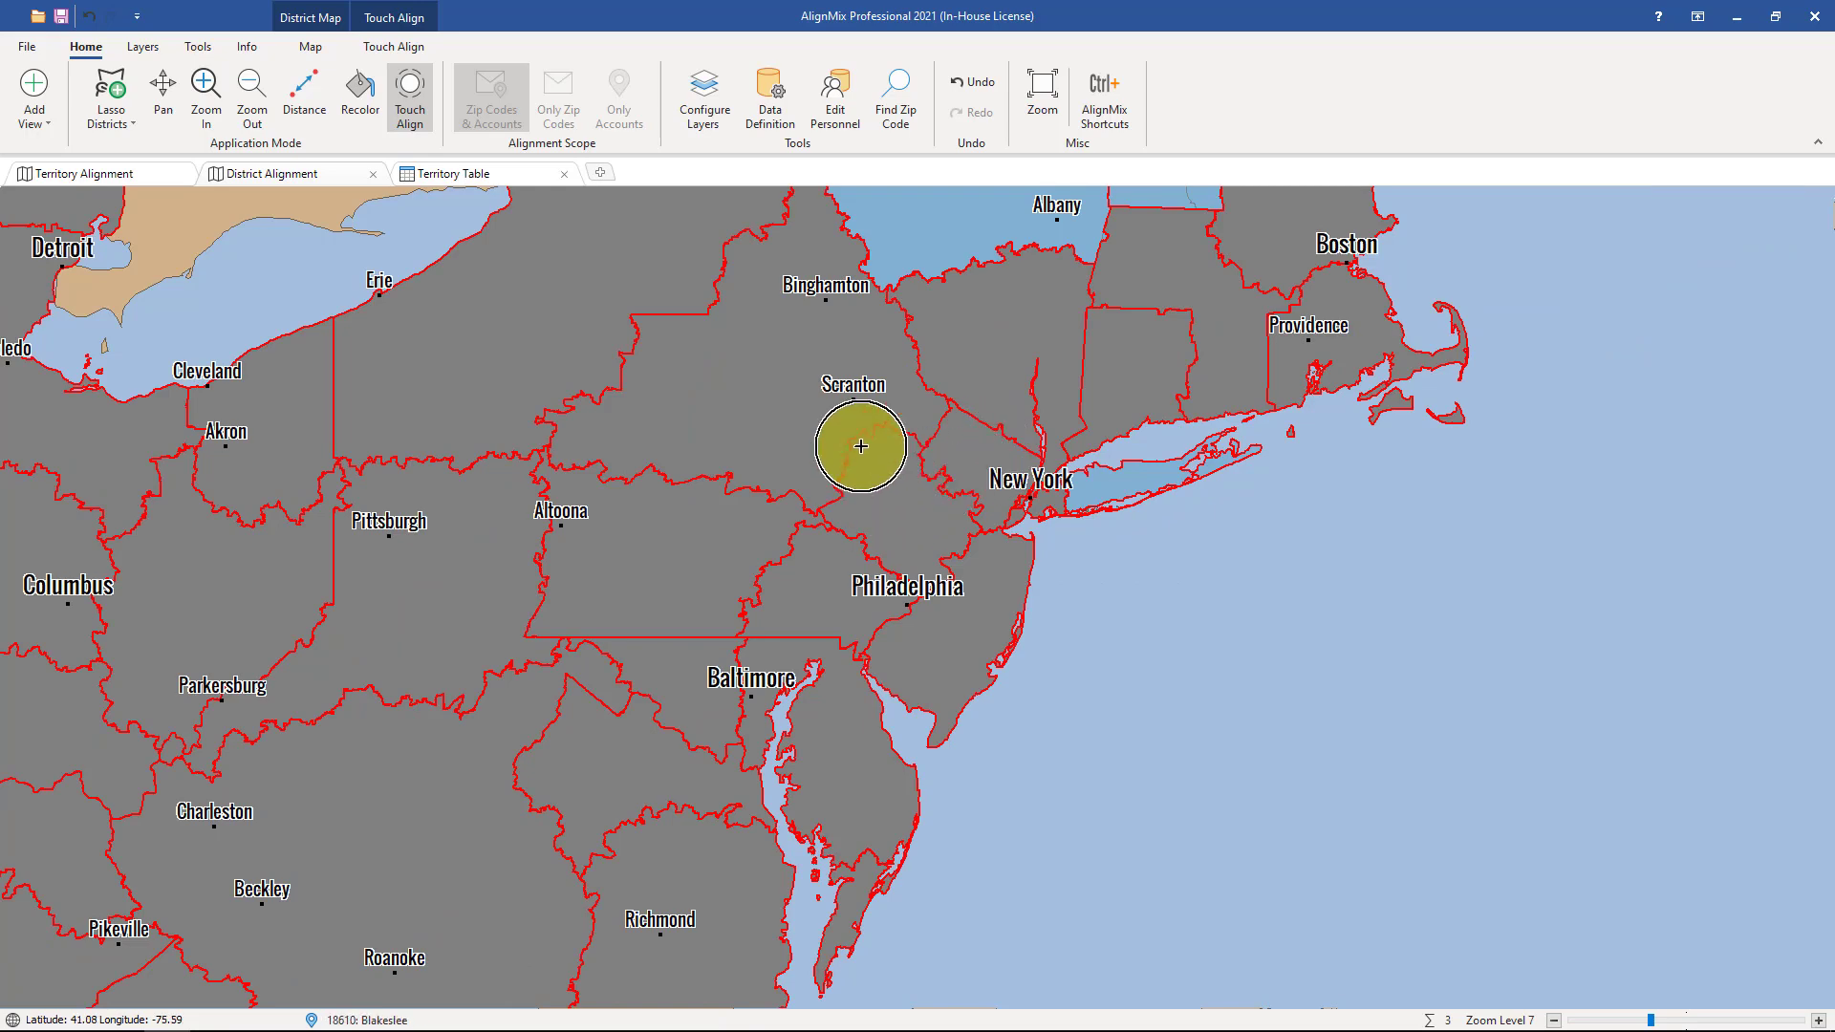
{"action": "scroll", "coordinate": [788, 491], "scroll_direction": "down", "scroll_amount": 2}
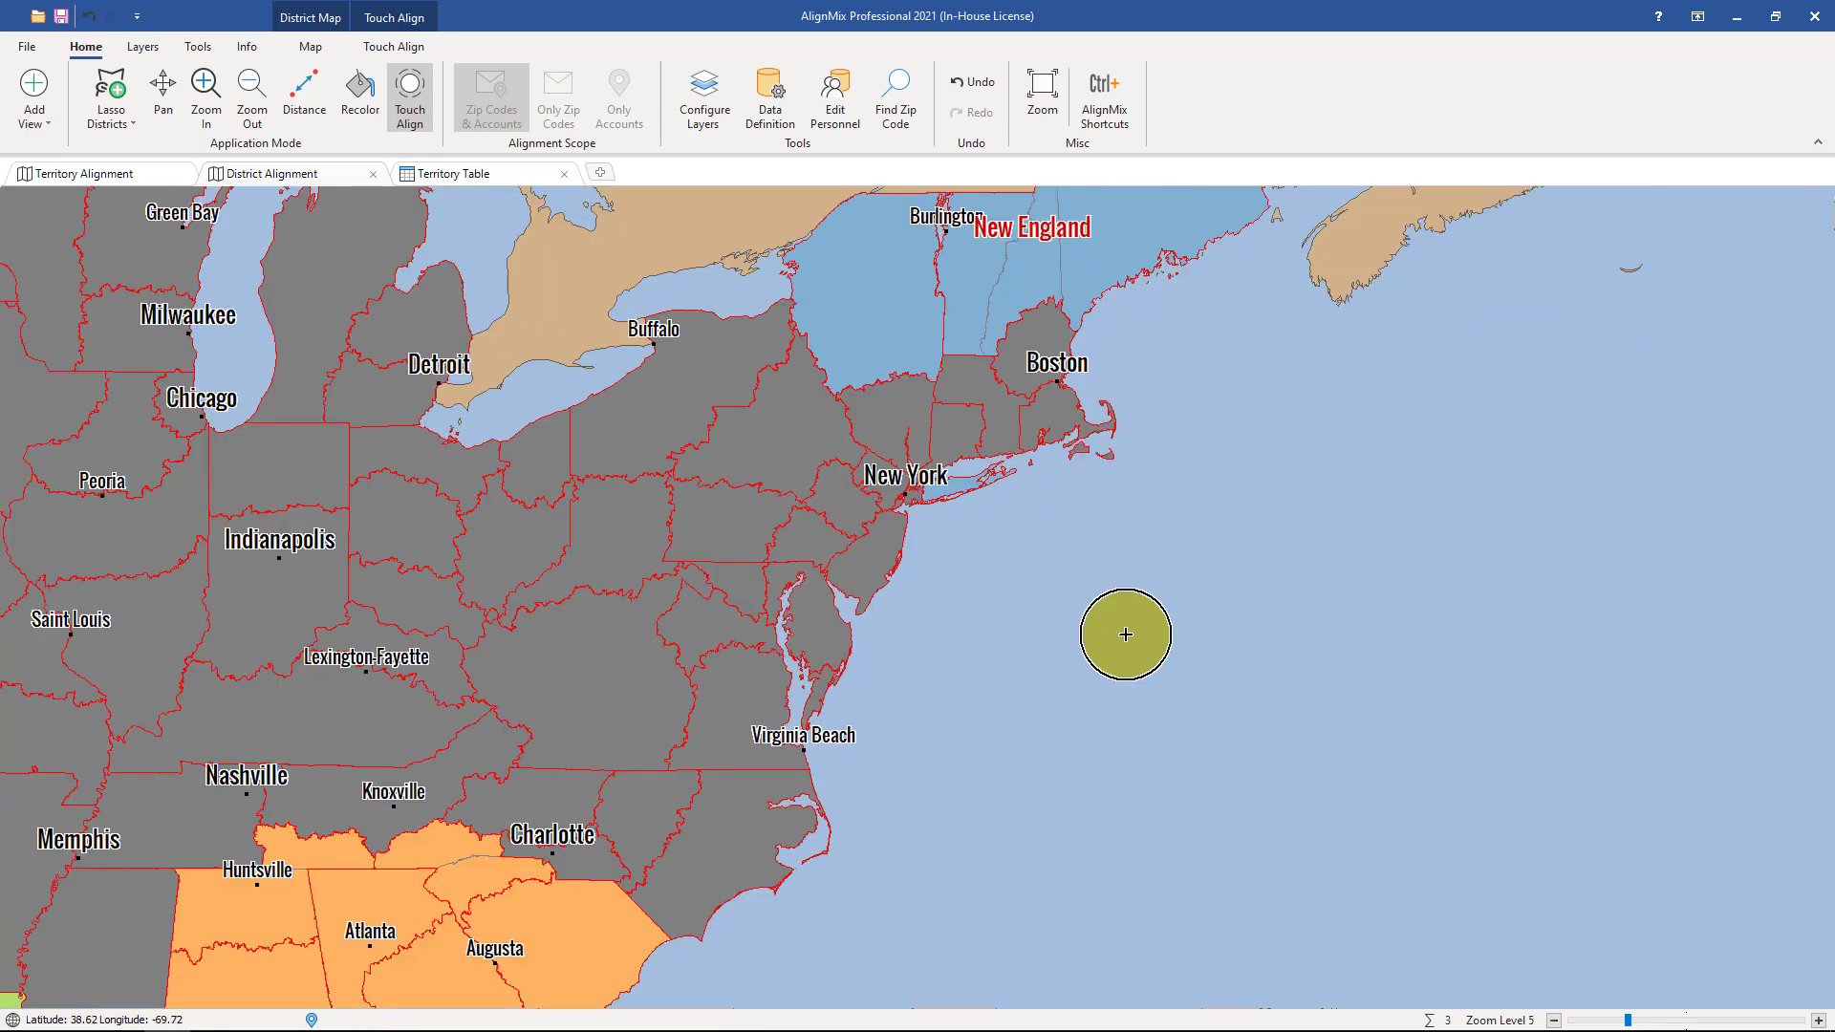